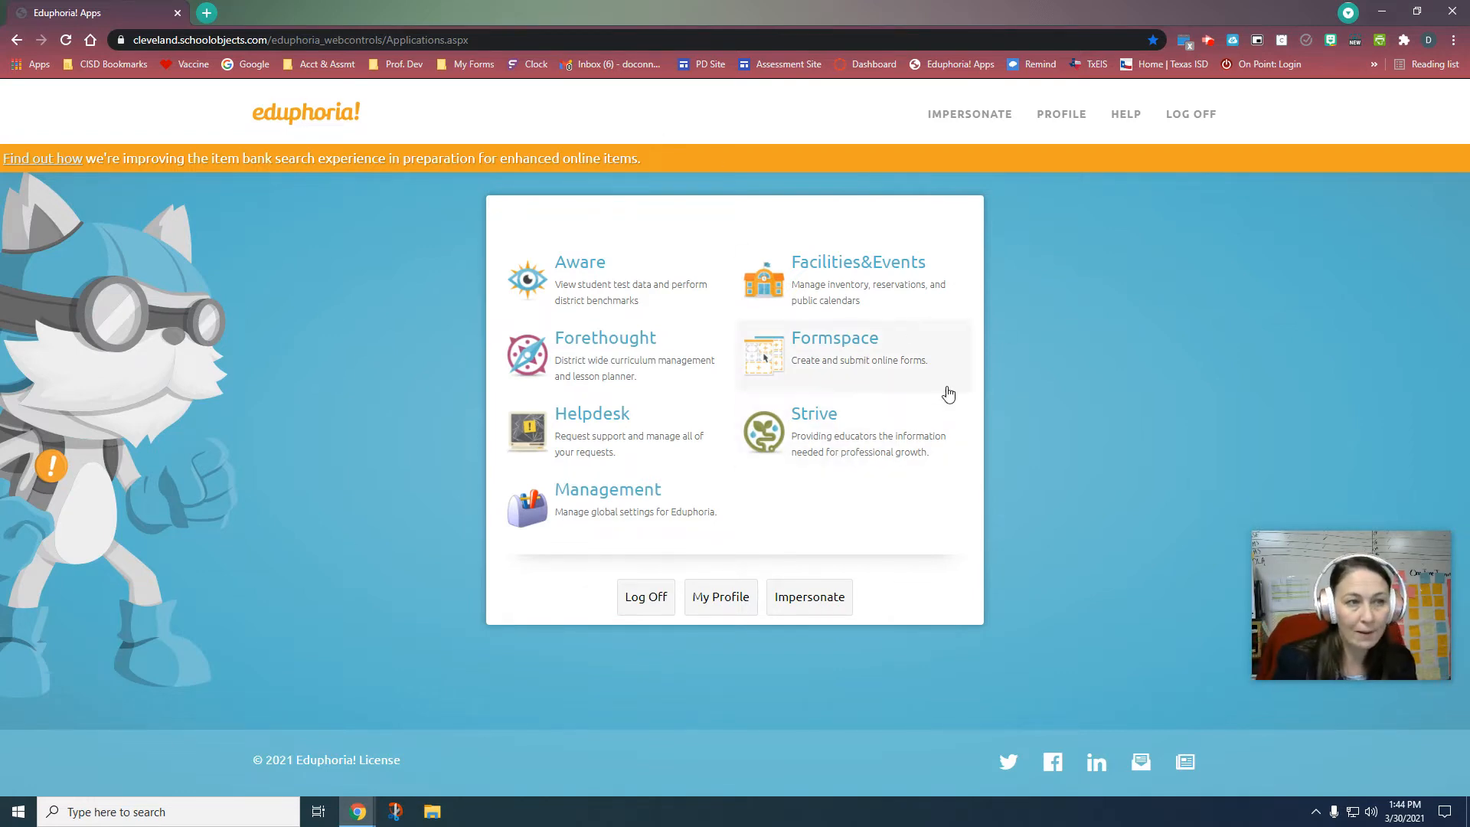
Step: Launch Strive from the Eduphoria Apps page to reach the Campus View dashboard
{"action": "left_click", "coordinate": [891, 452]}
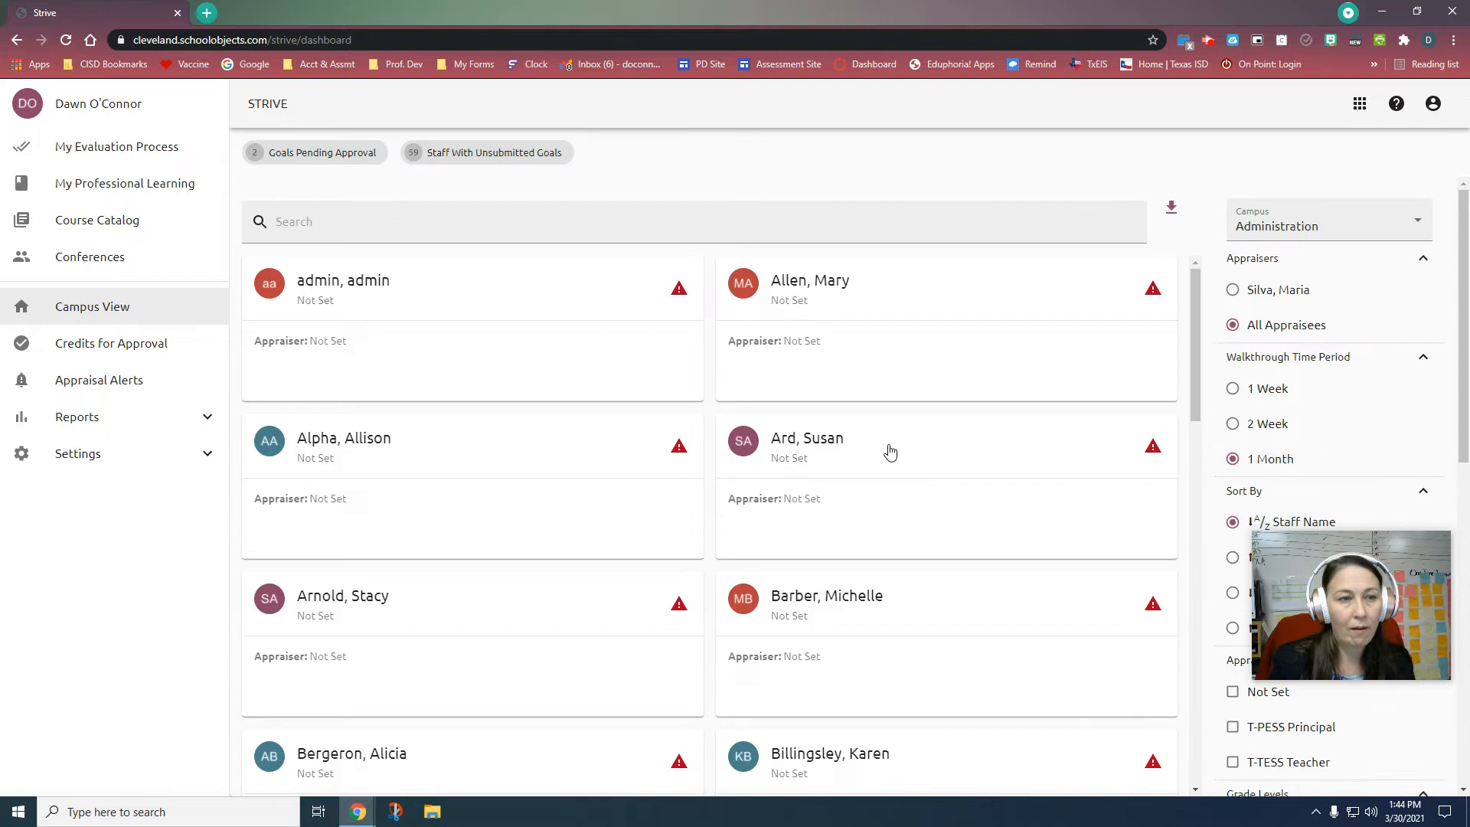
Step: Go to Settings > Workshop Settings > Course Management > Courses and start a new course
{"action": "left_click", "coordinate": [197, 463]}
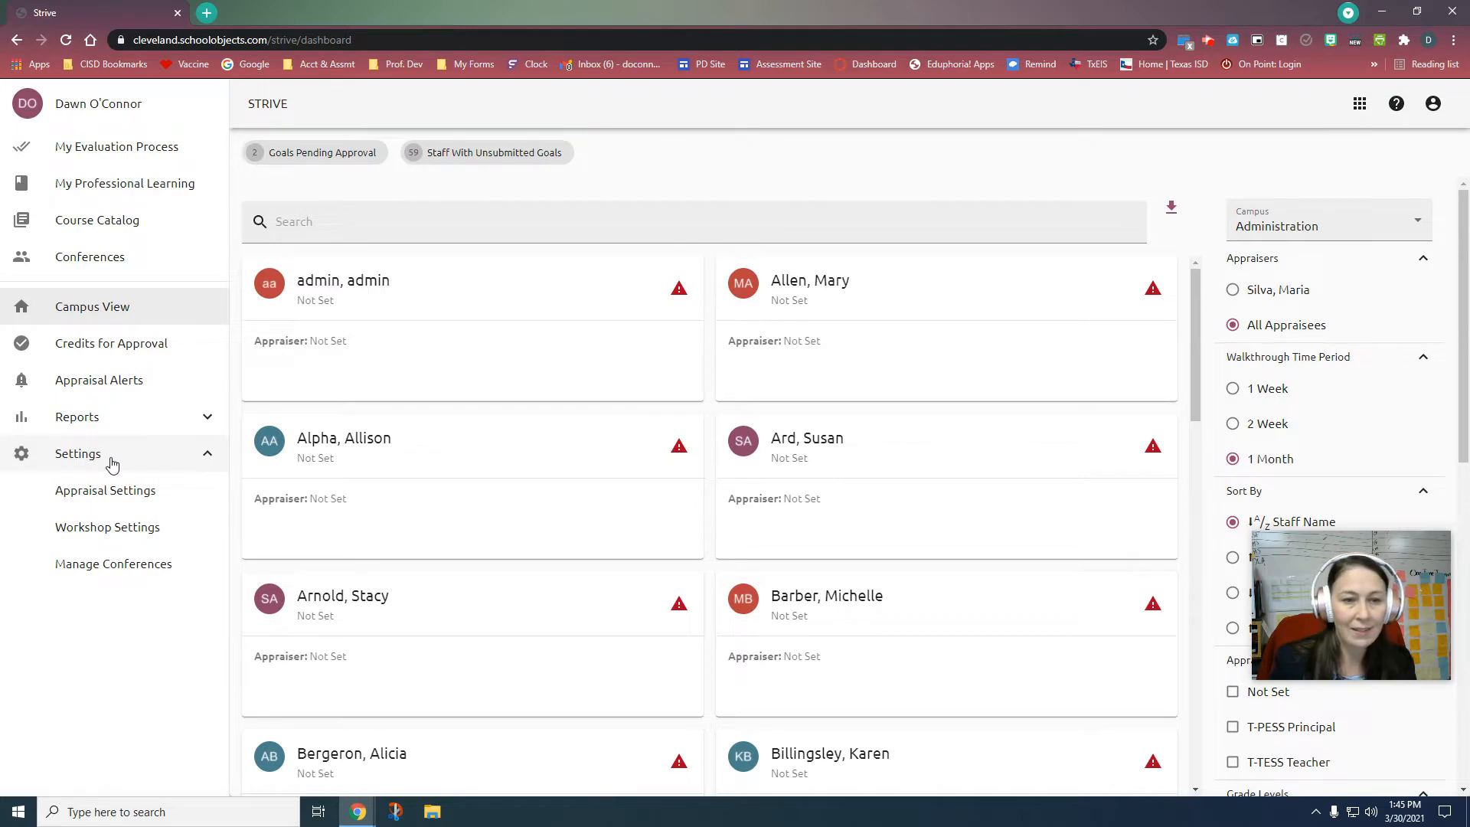
{"action": "left_click", "coordinate": [113, 529]}
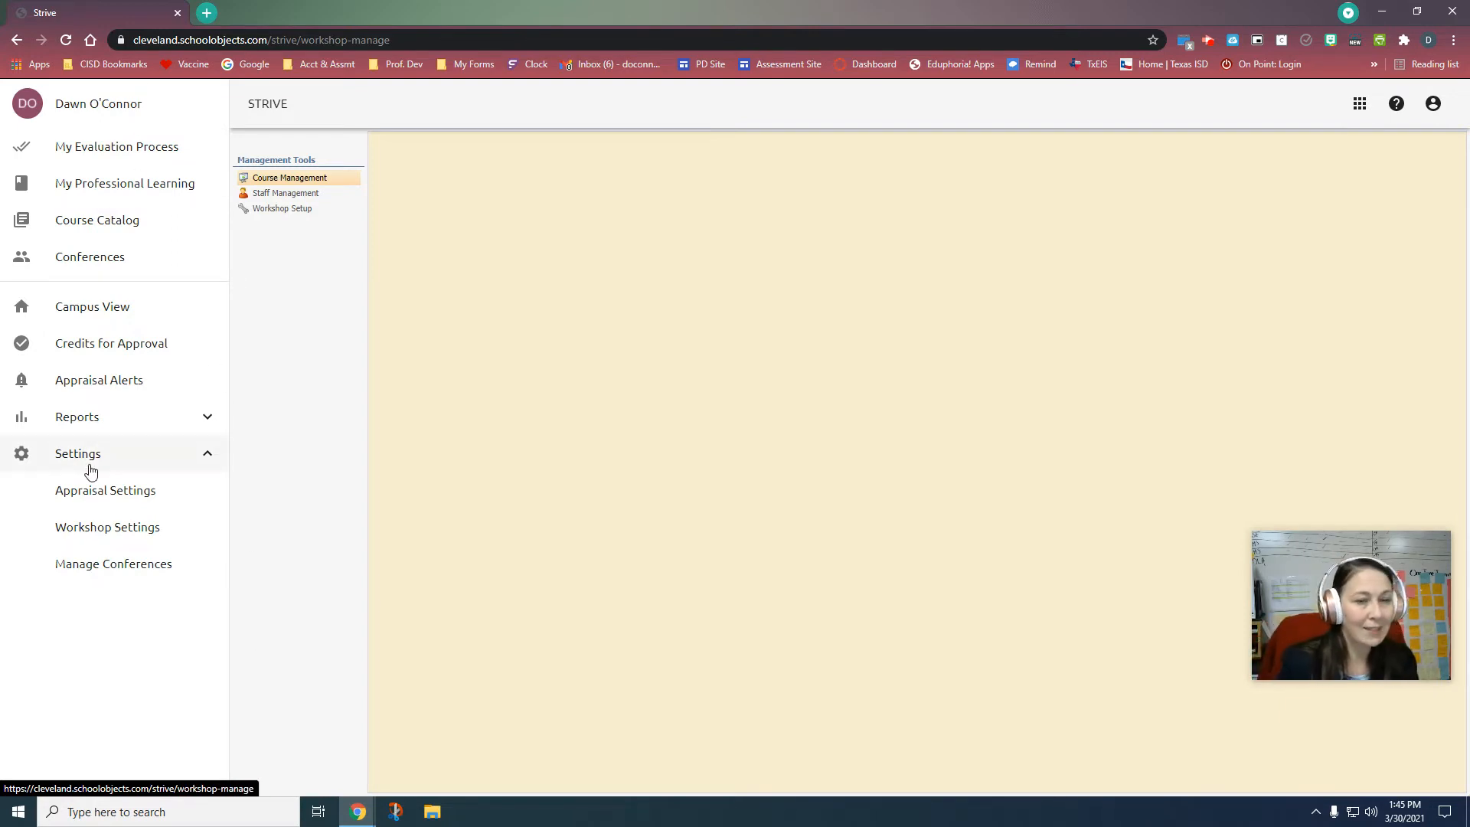
{"action": "left_click", "coordinate": [320, 181]}
{"action": "left_click", "coordinate": [280, 198]}
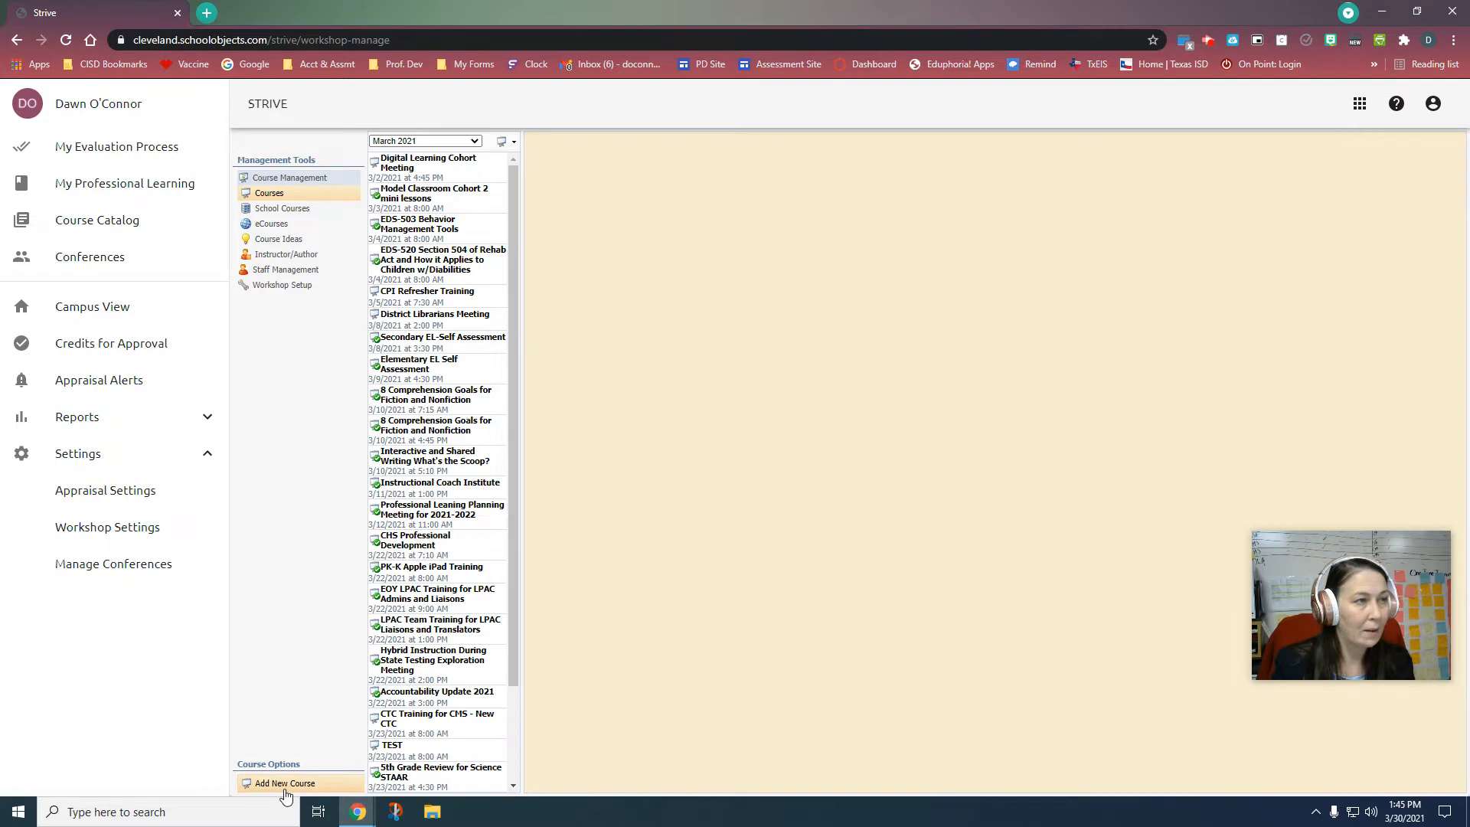
{"action": "scroll", "coordinate": [461, 475], "scroll_direction": "down", "scroll_amount": 2}
{"action": "scroll", "coordinate": [465, 478], "scroll_direction": "up", "scroll_amount": 2}
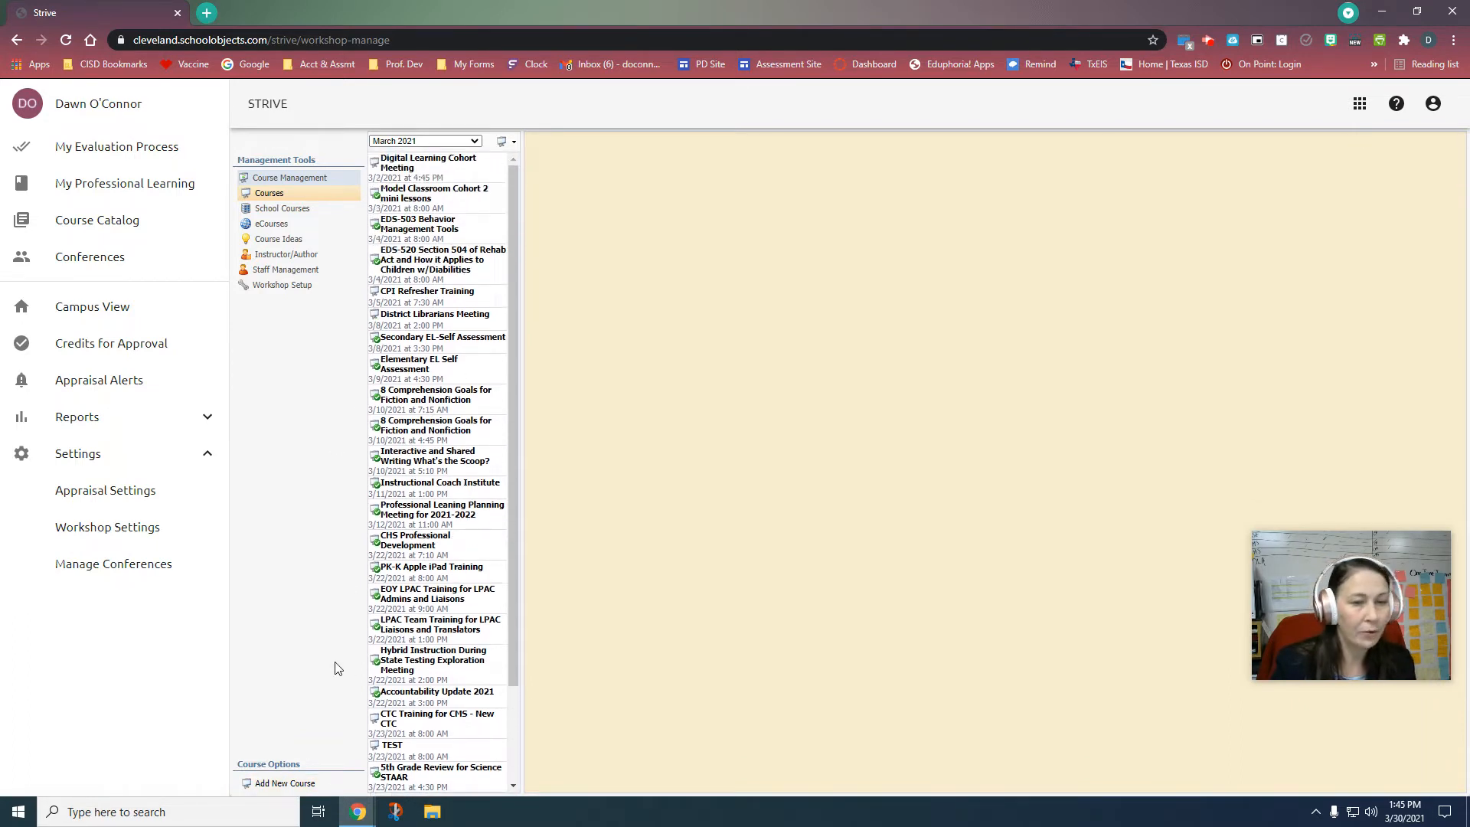
{"action": "left_click", "coordinate": [285, 784]}
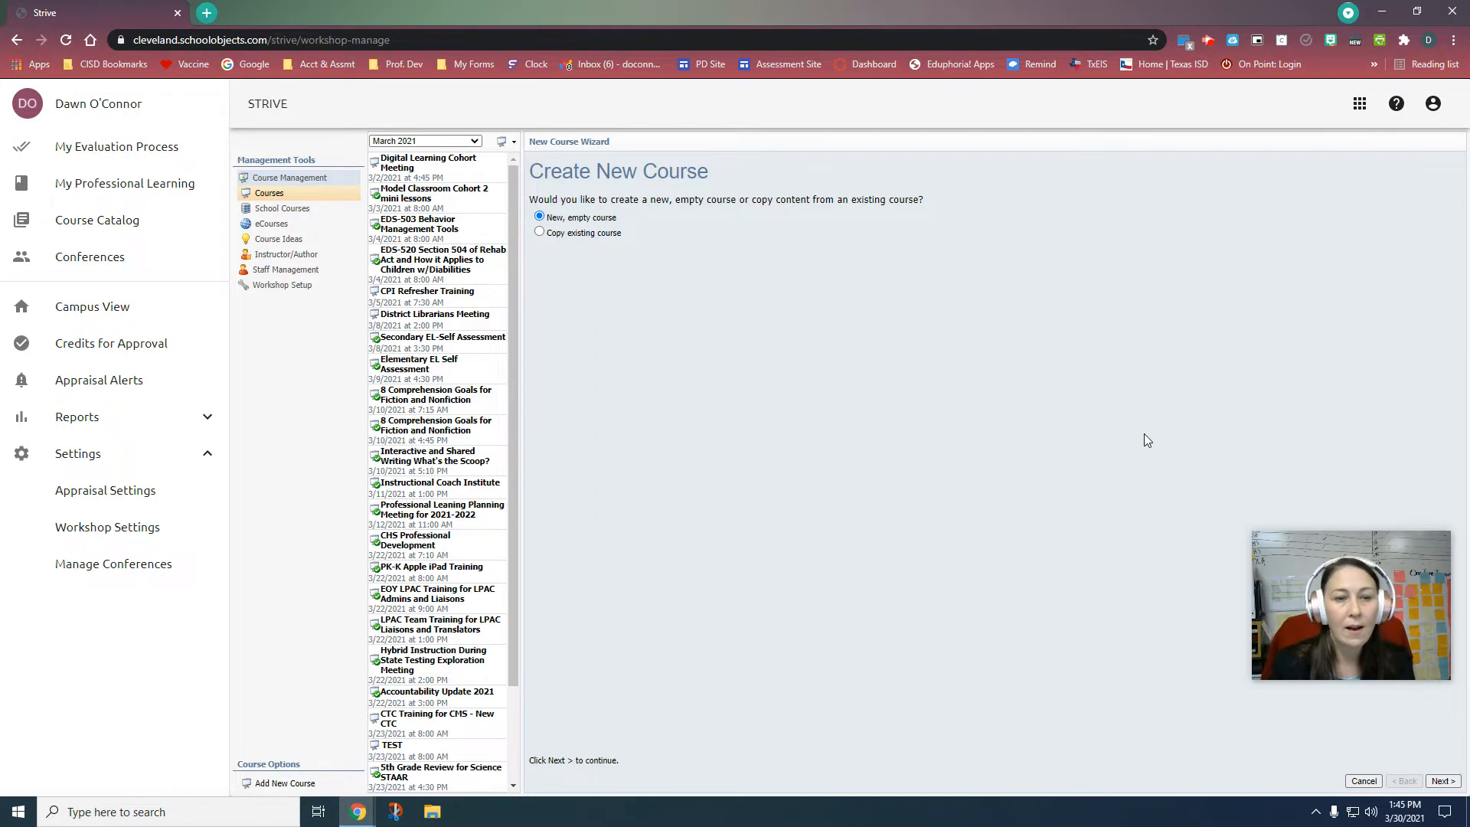
Step: Choose 'New, empty course' in the New Course Wizard and advance to the title step
{"action": "left_click", "coordinate": [589, 238]}
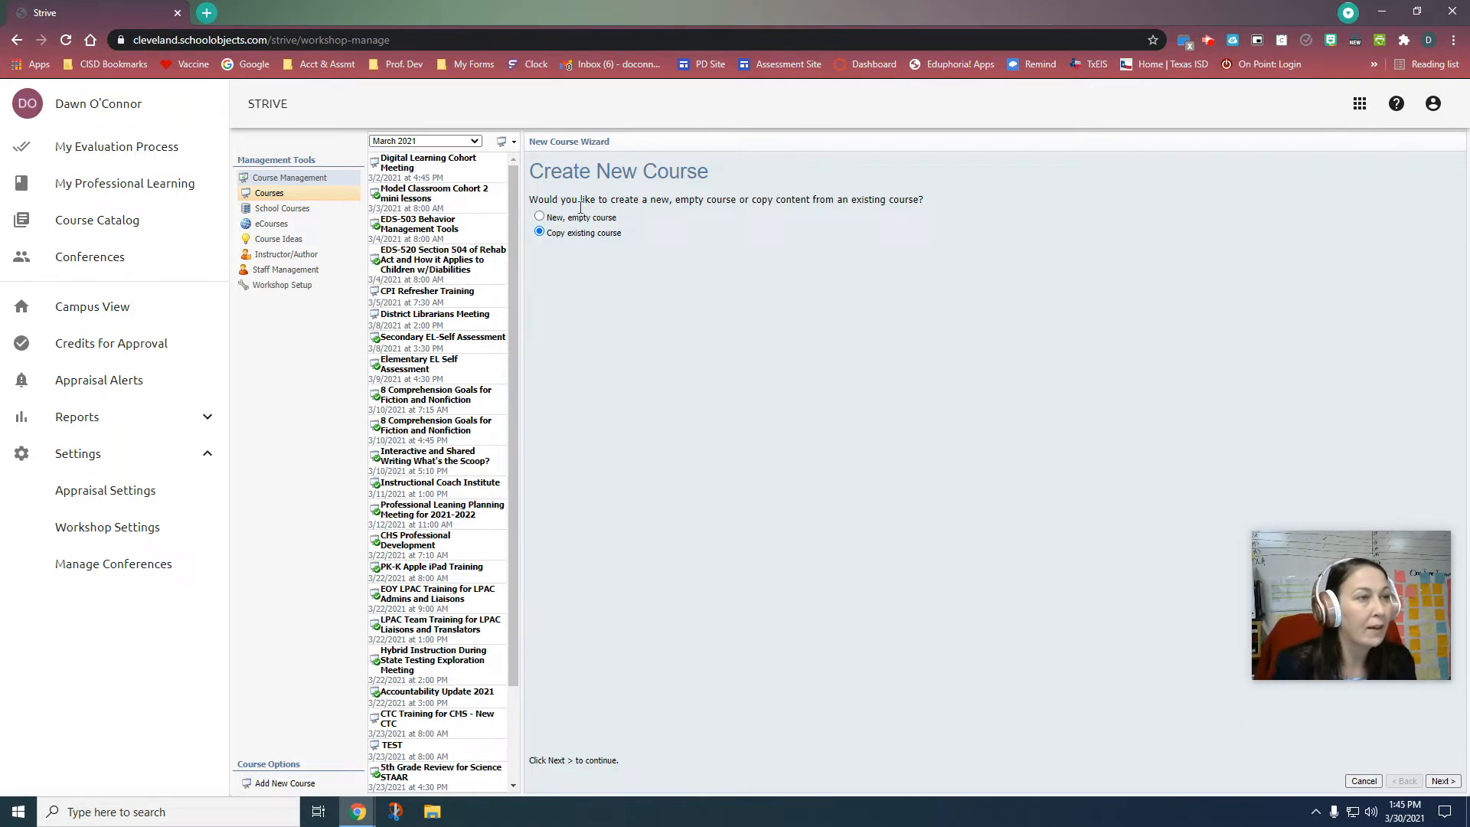
{"action": "left_click", "coordinate": [582, 218]}
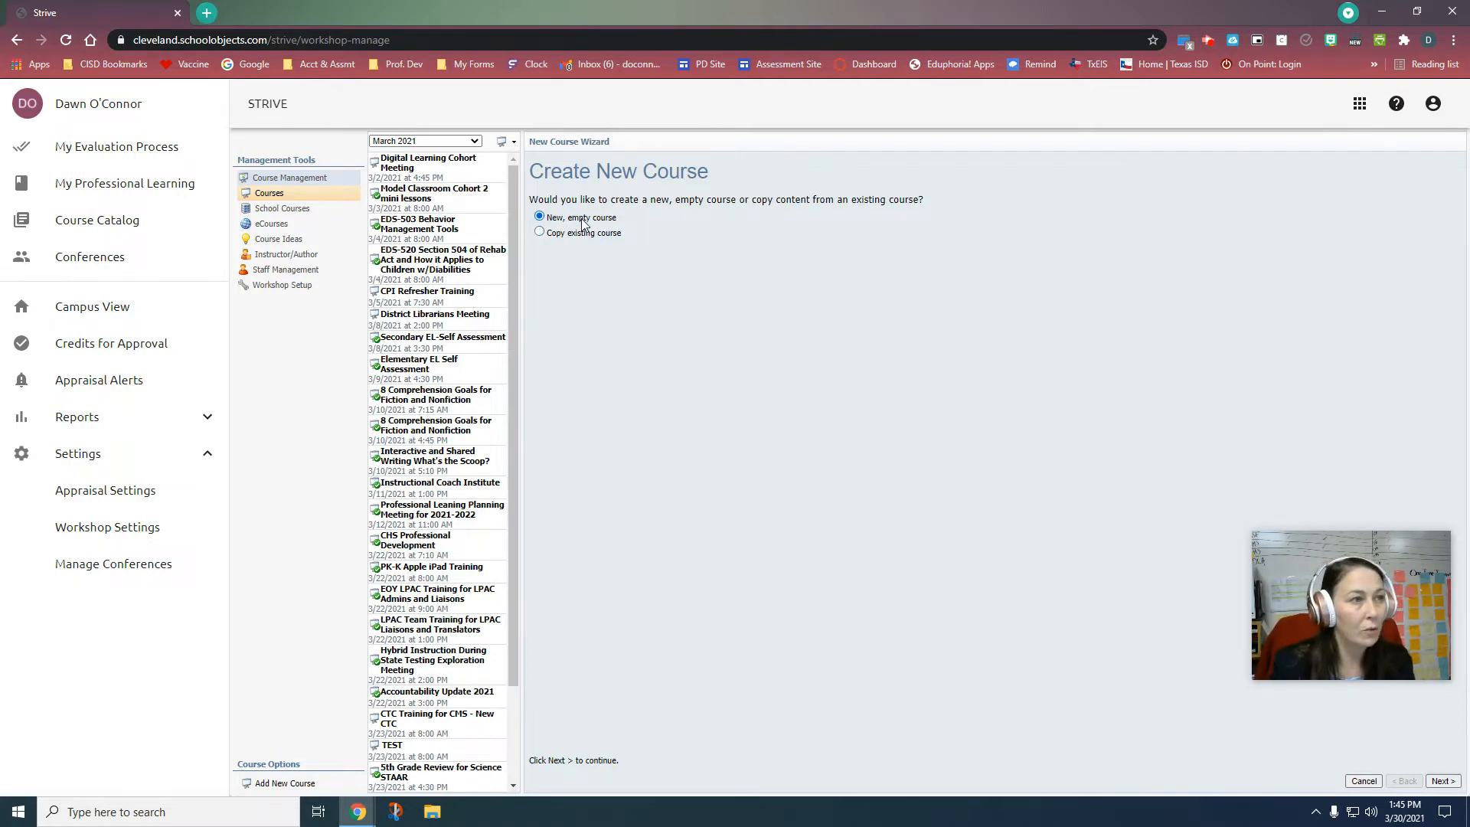
{"action": "left_click", "coordinate": [1443, 781]}
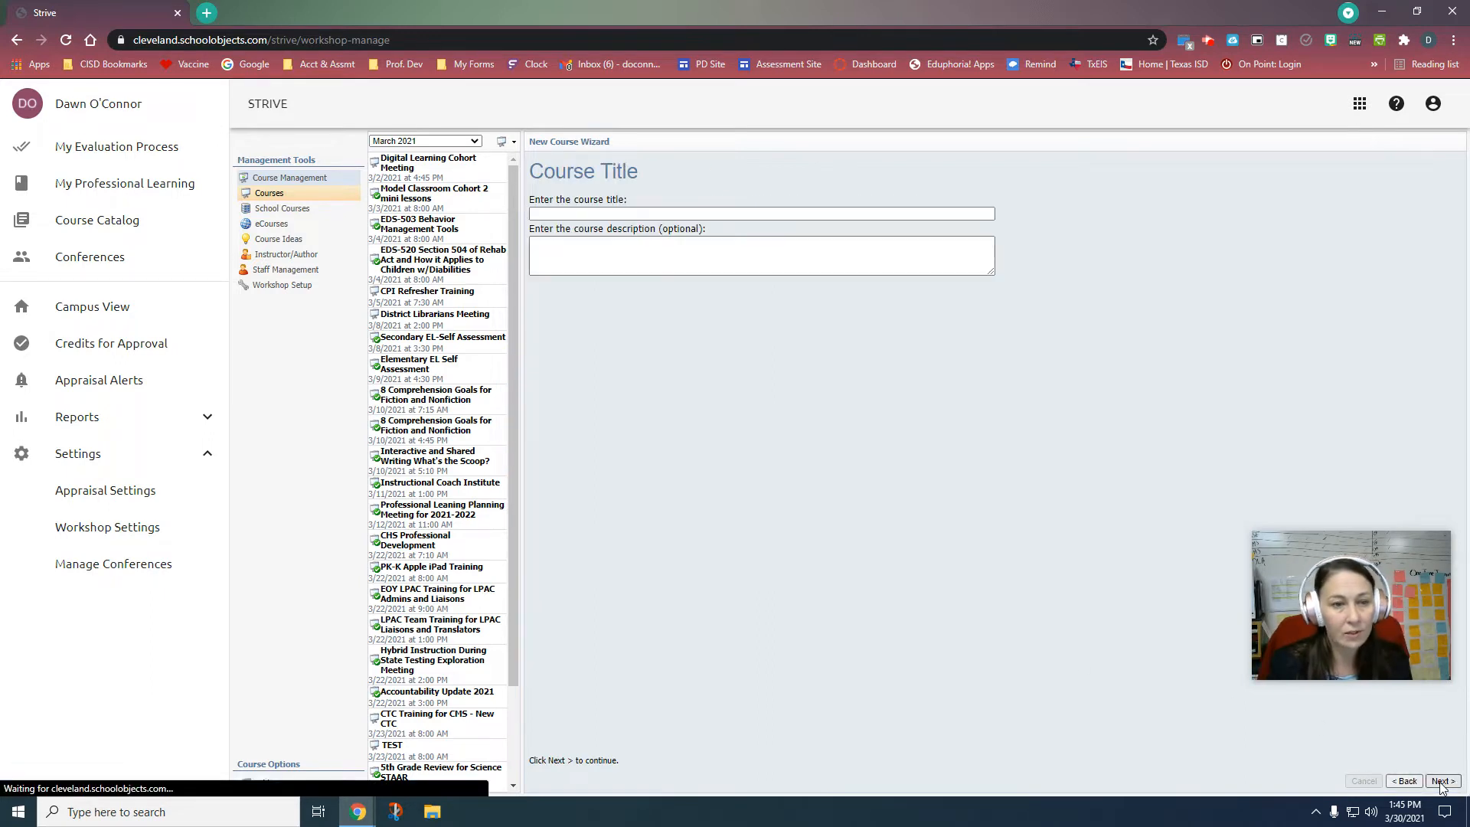
Step: Enter 'Test Session' as the course title, leave the description empty, and continue
{"action": "left_click", "coordinate": [719, 213]}
{"action": "type", "text": "T"}
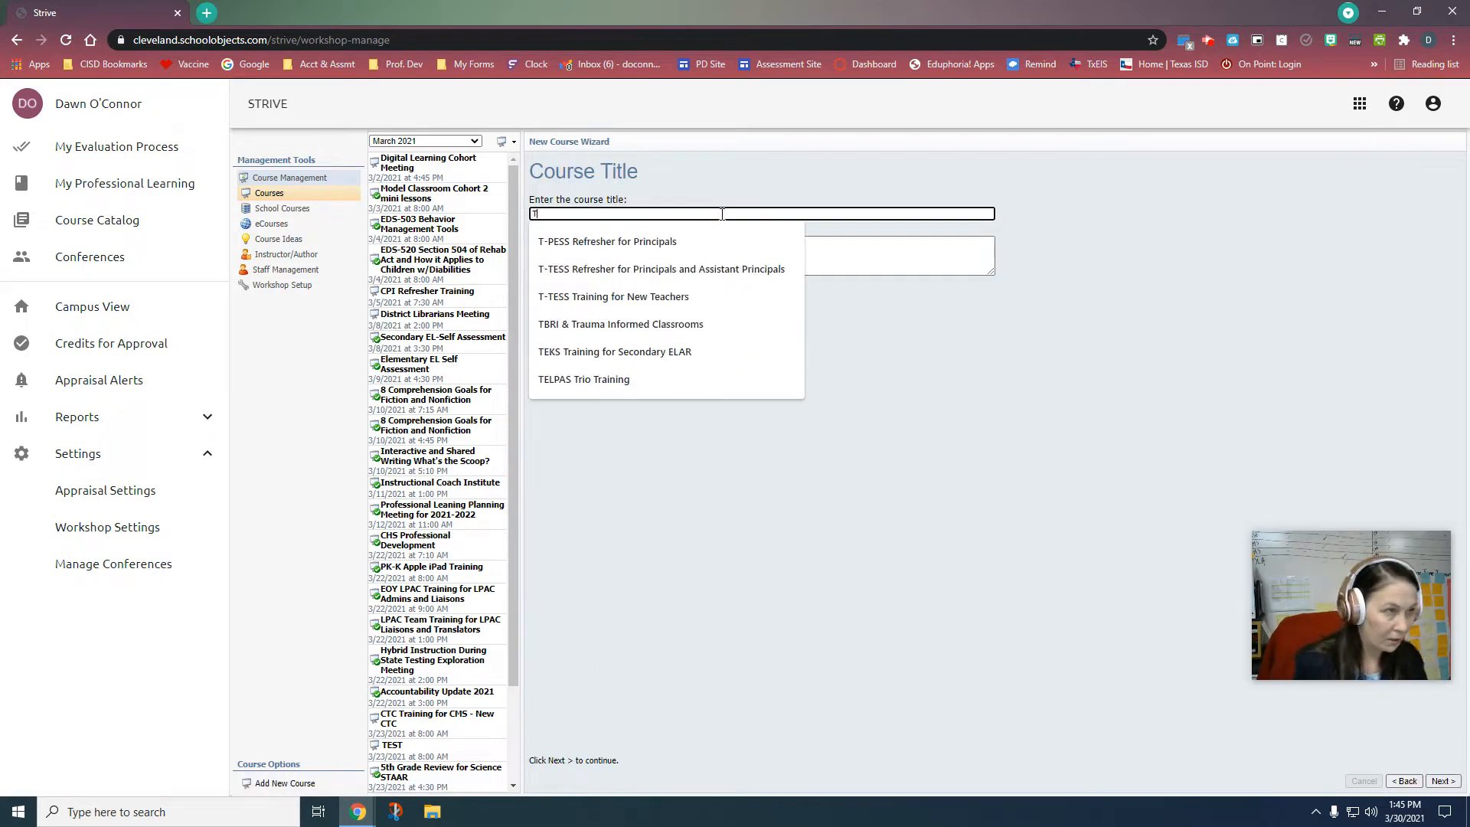
{"action": "type", "text": "est Session"}
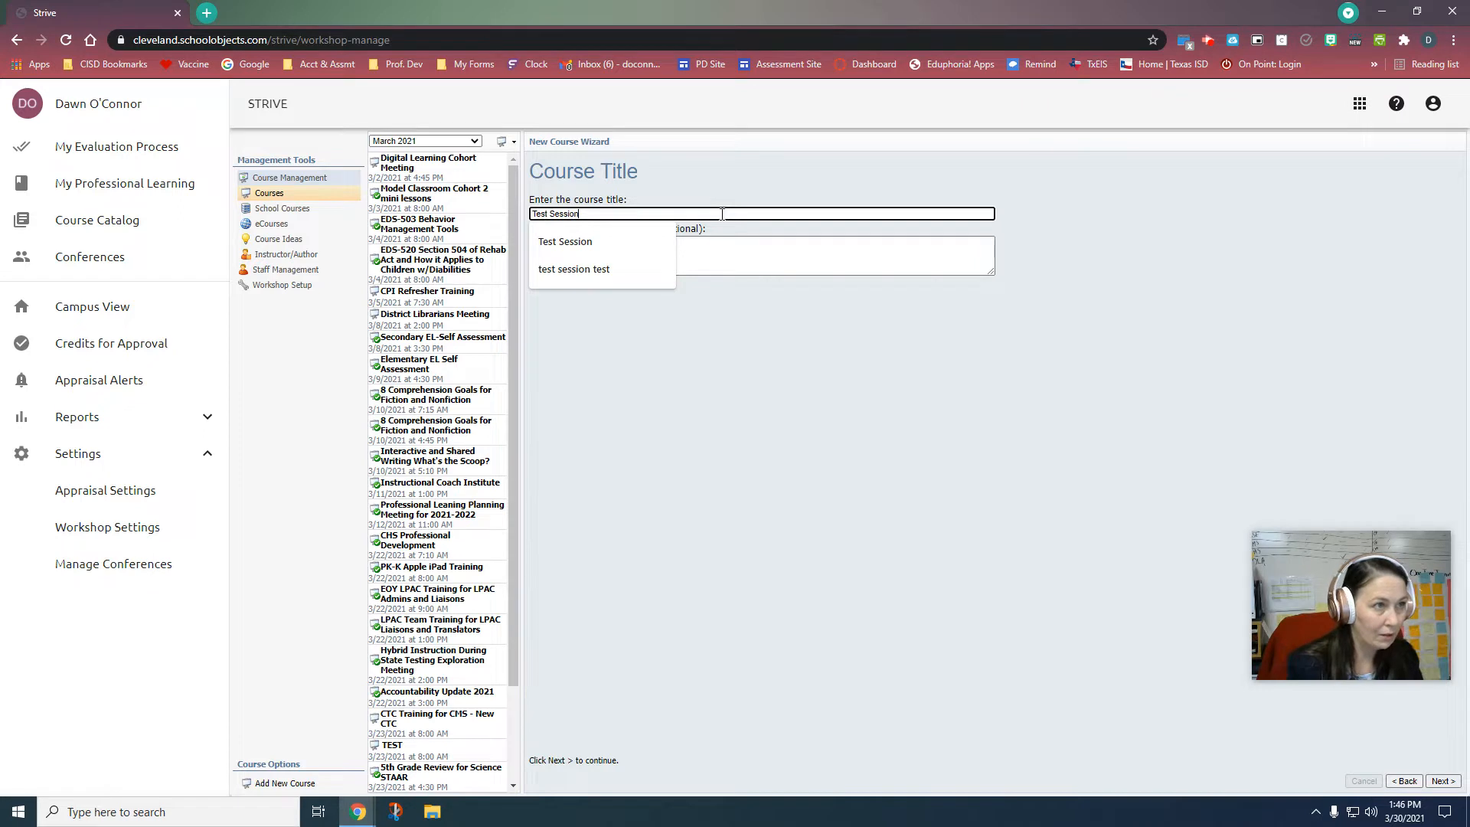
{"action": "left_click", "coordinate": [847, 258]}
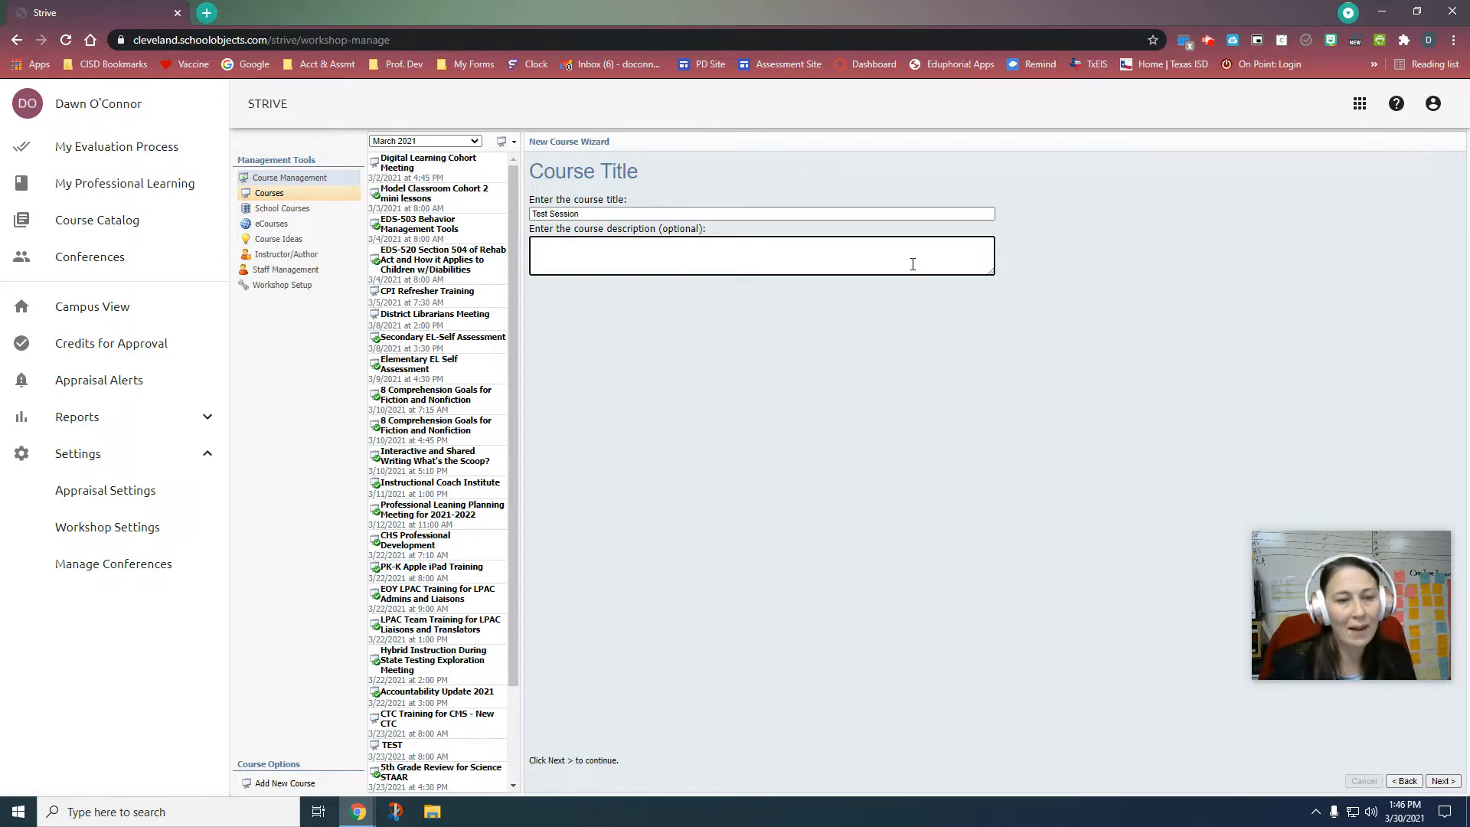
{"action": "left_click", "coordinate": [1442, 781]}
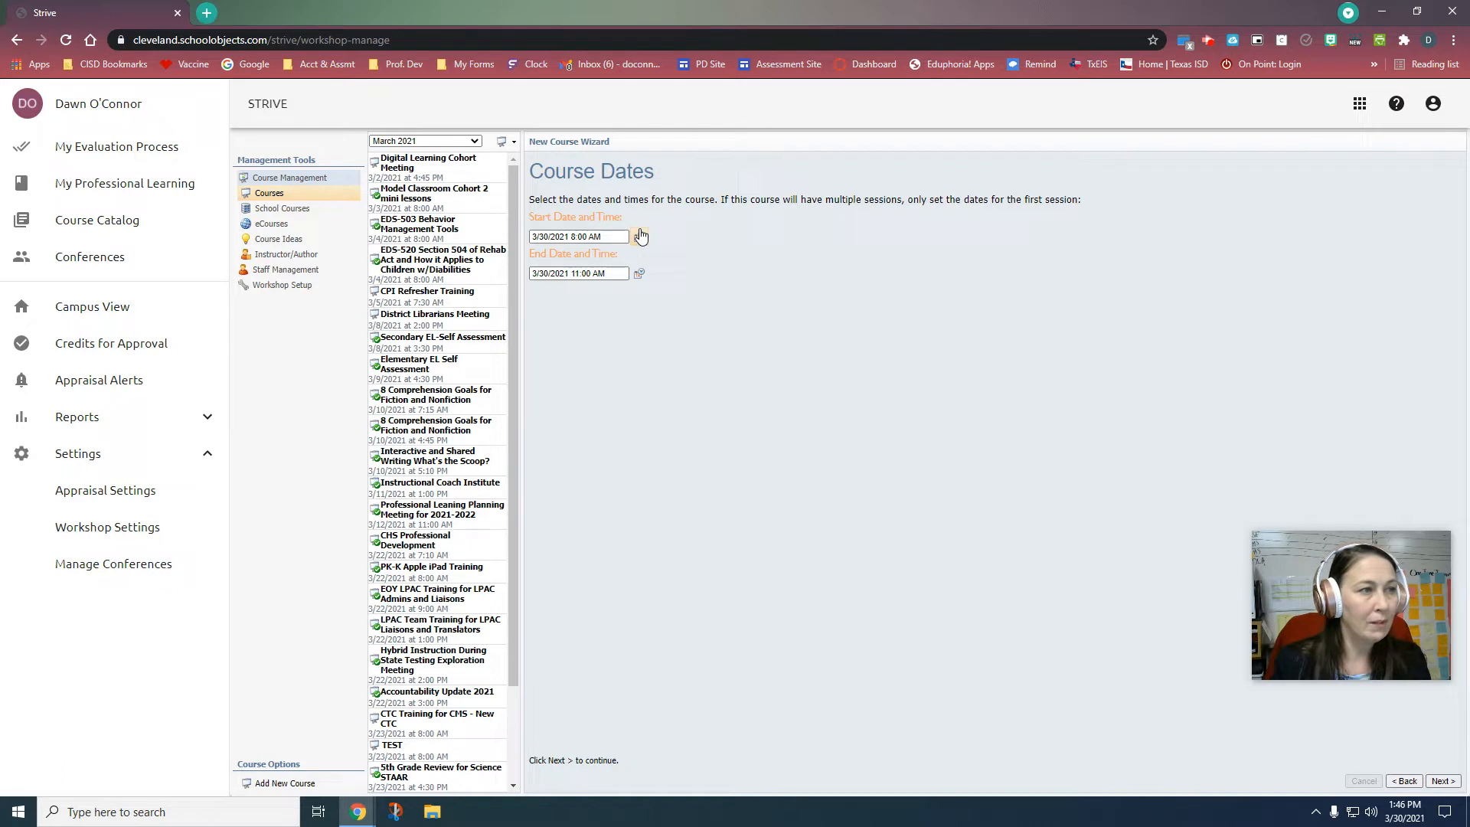
Step: Set the course date to 3/31/2021 with a 10:00 AM end time, then continue
{"action": "left_click", "coordinate": [640, 240]}
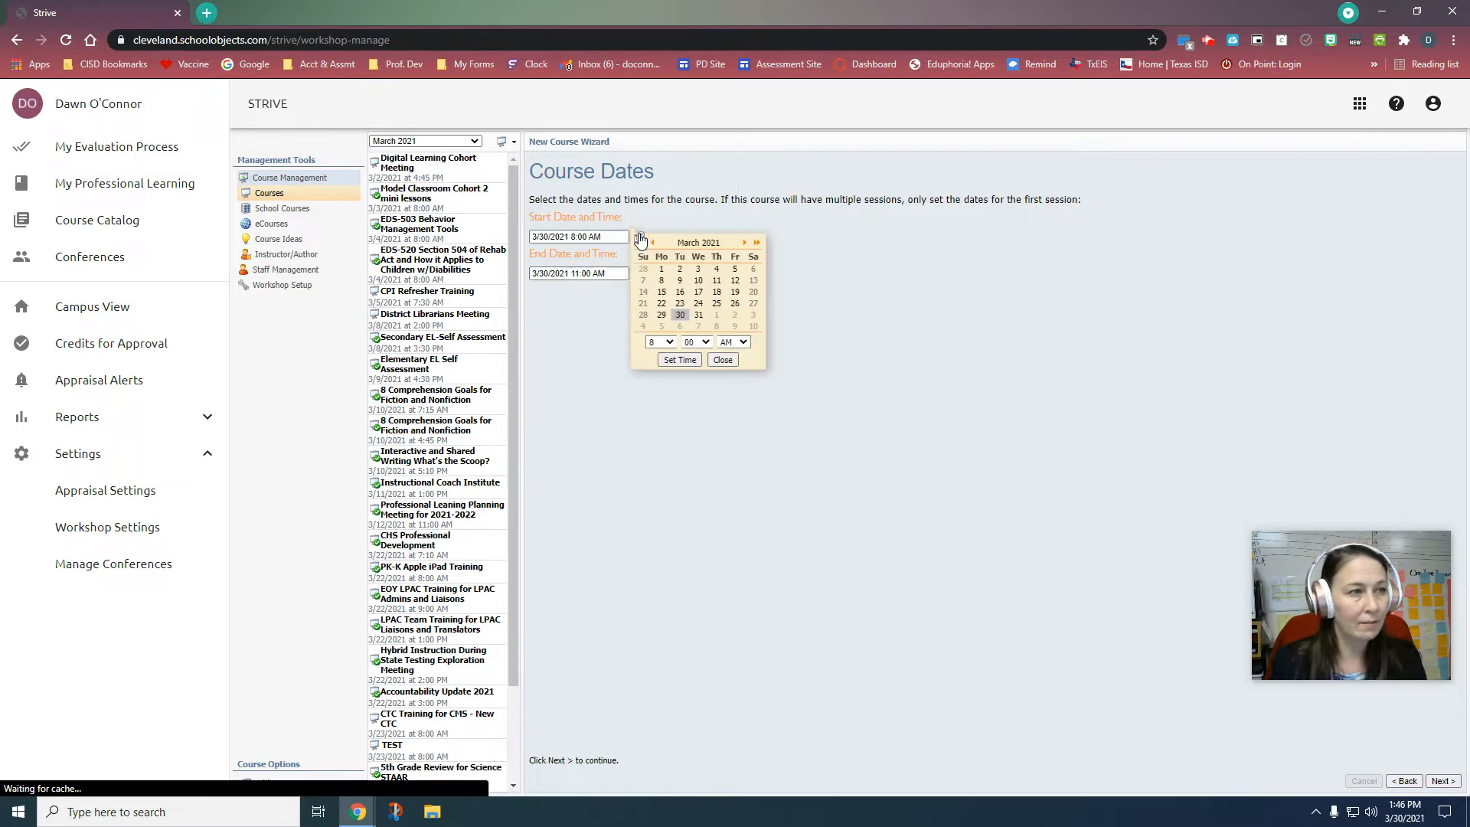
{"action": "left_click", "coordinate": [696, 314]}
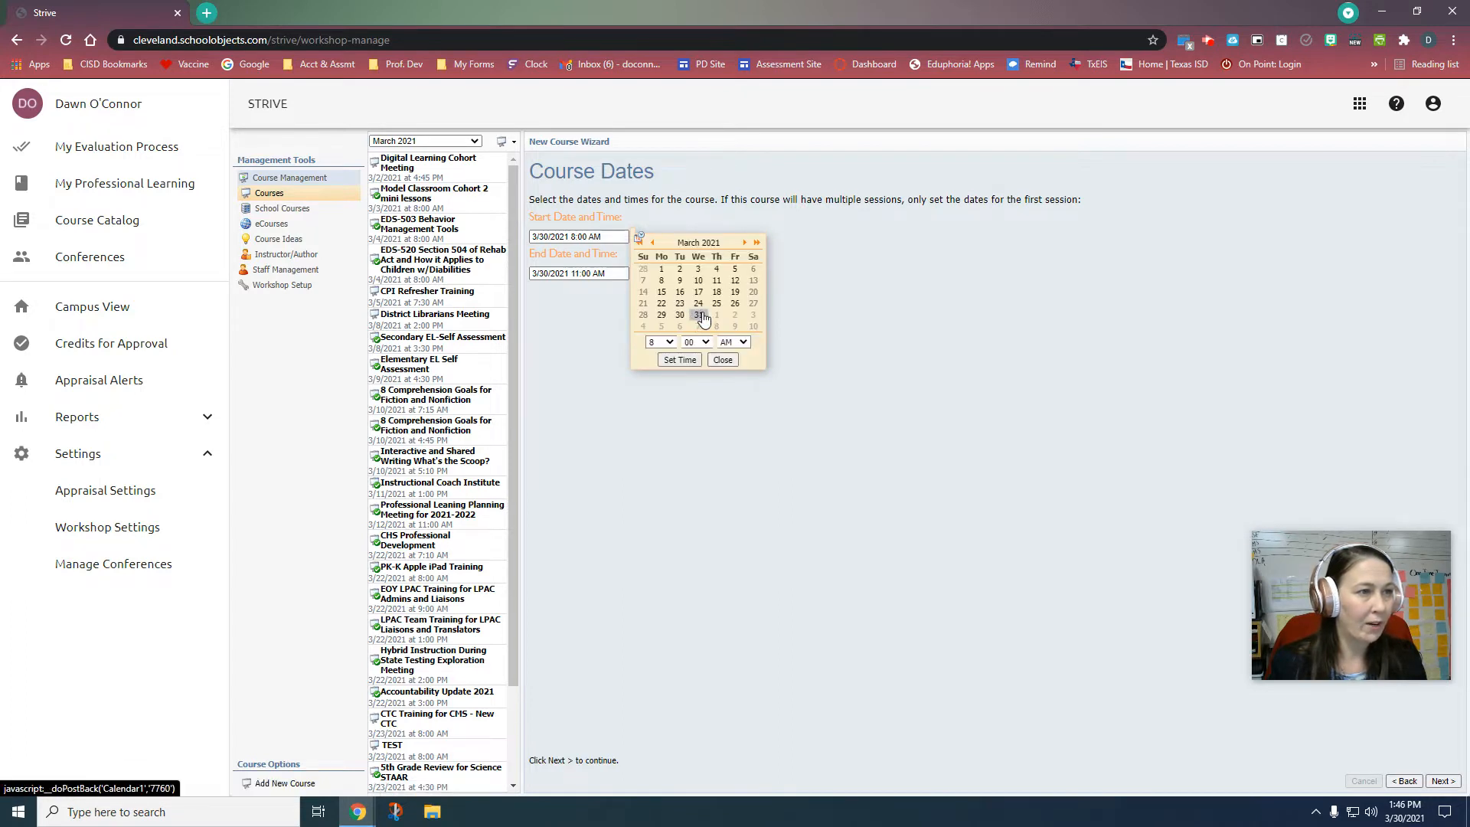
{"action": "left_click", "coordinate": [680, 360]}
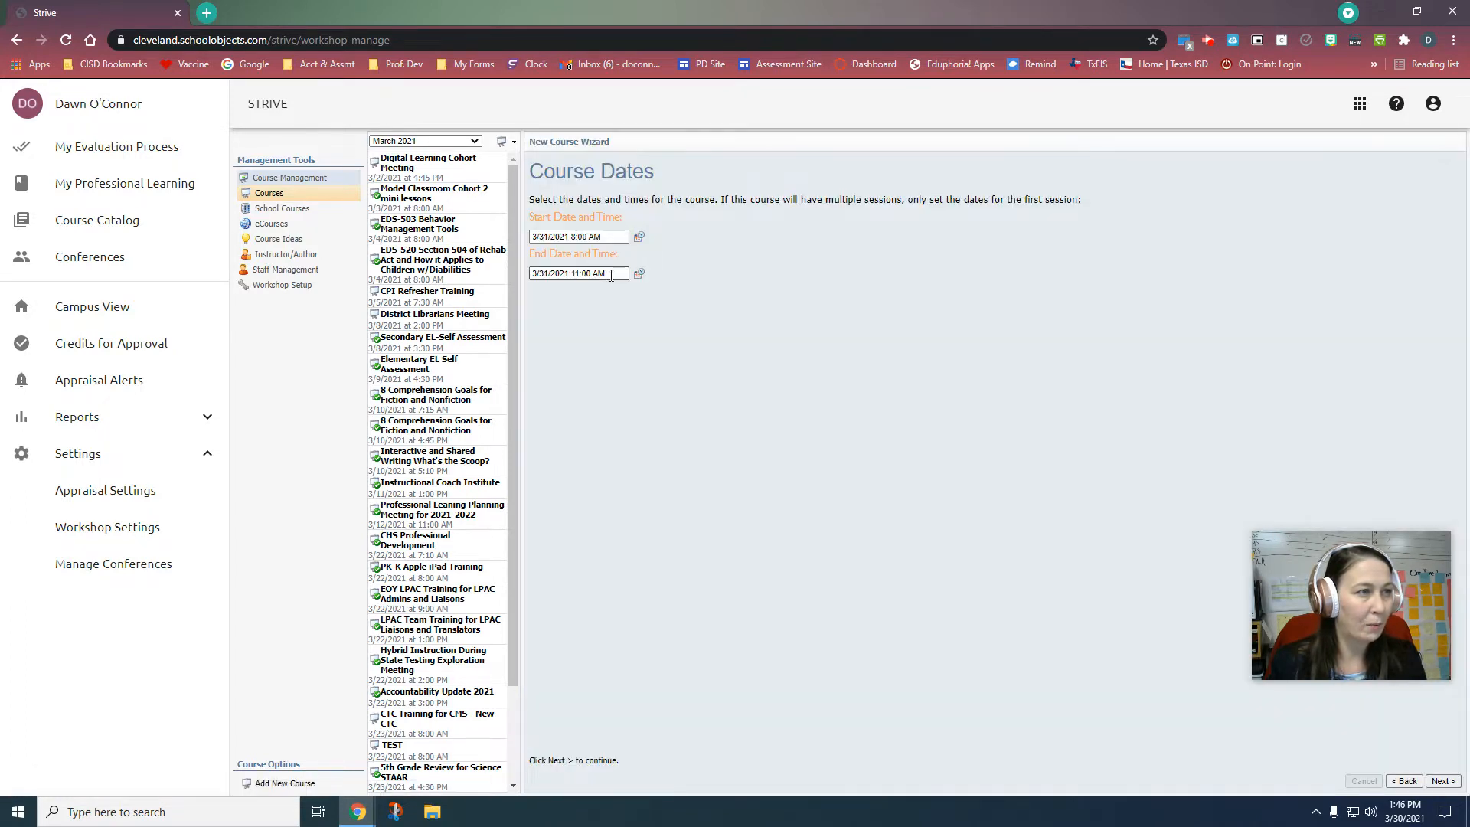
{"action": "left_click", "coordinate": [639, 273]}
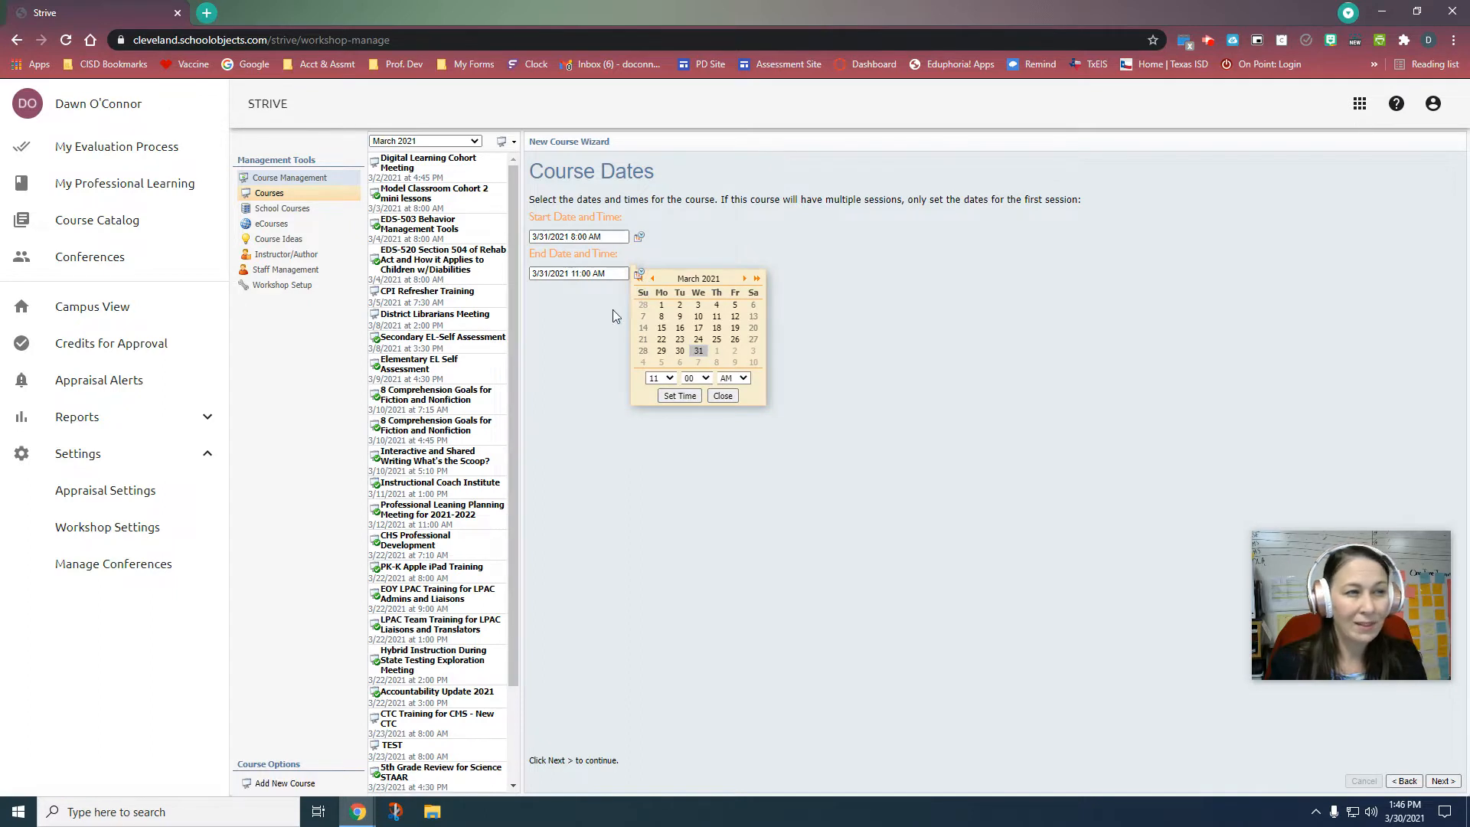
{"action": "left_click", "coordinate": [667, 379]}
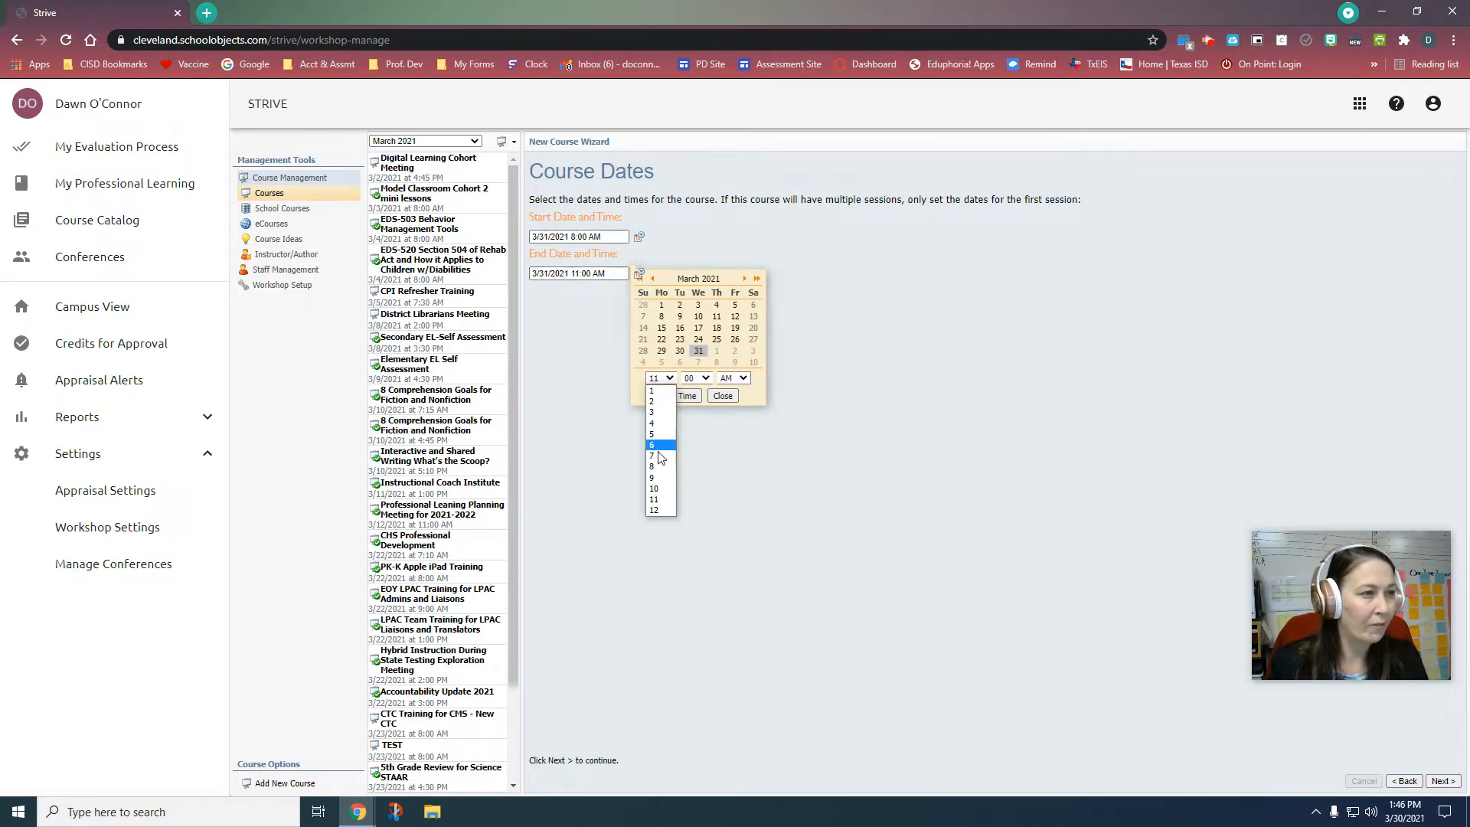
{"action": "left_click", "coordinate": [656, 488]}
{"action": "left_click", "coordinate": [687, 396]}
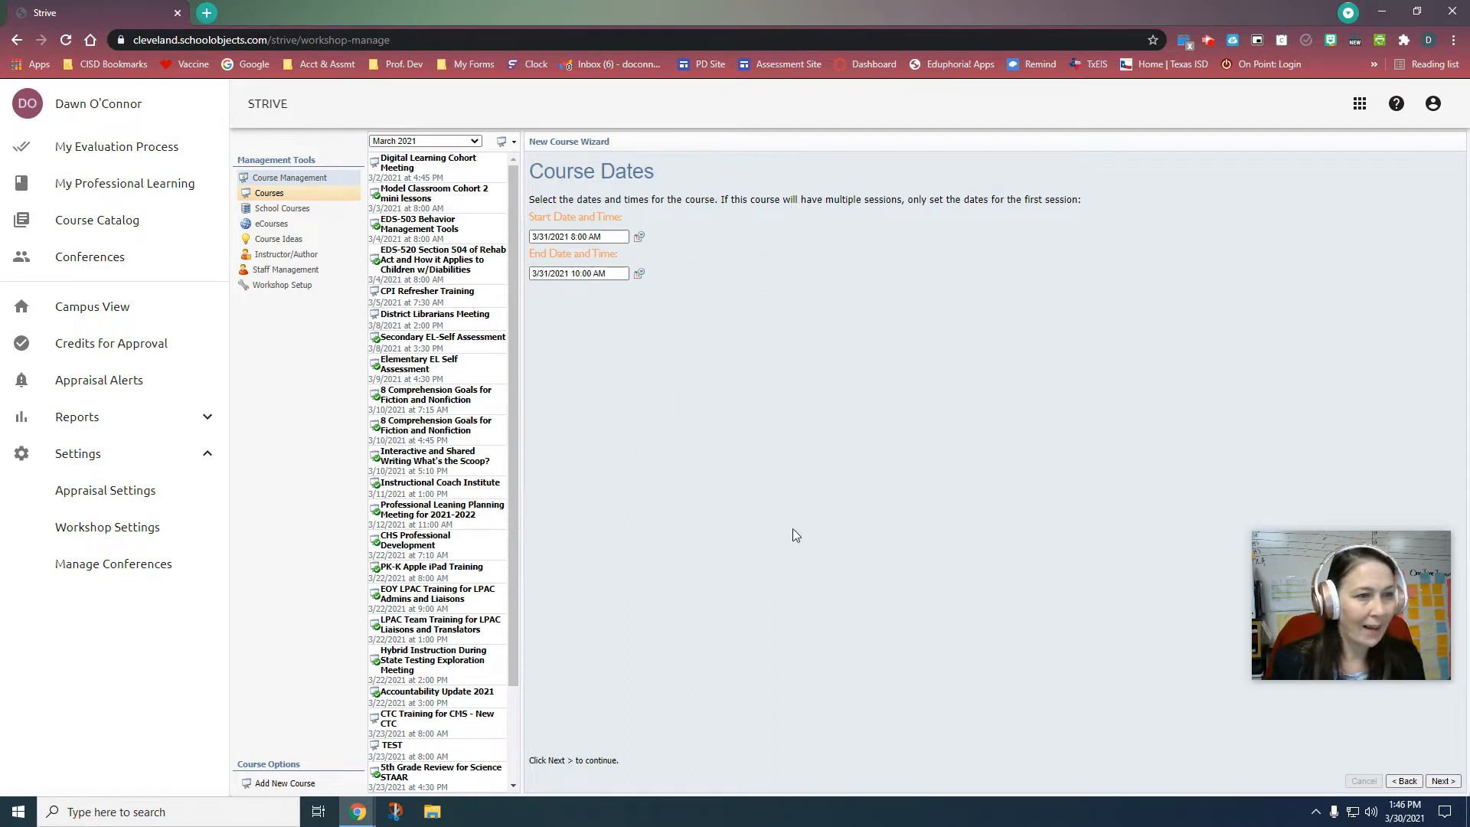
{"action": "left_click", "coordinate": [1459, 781]}
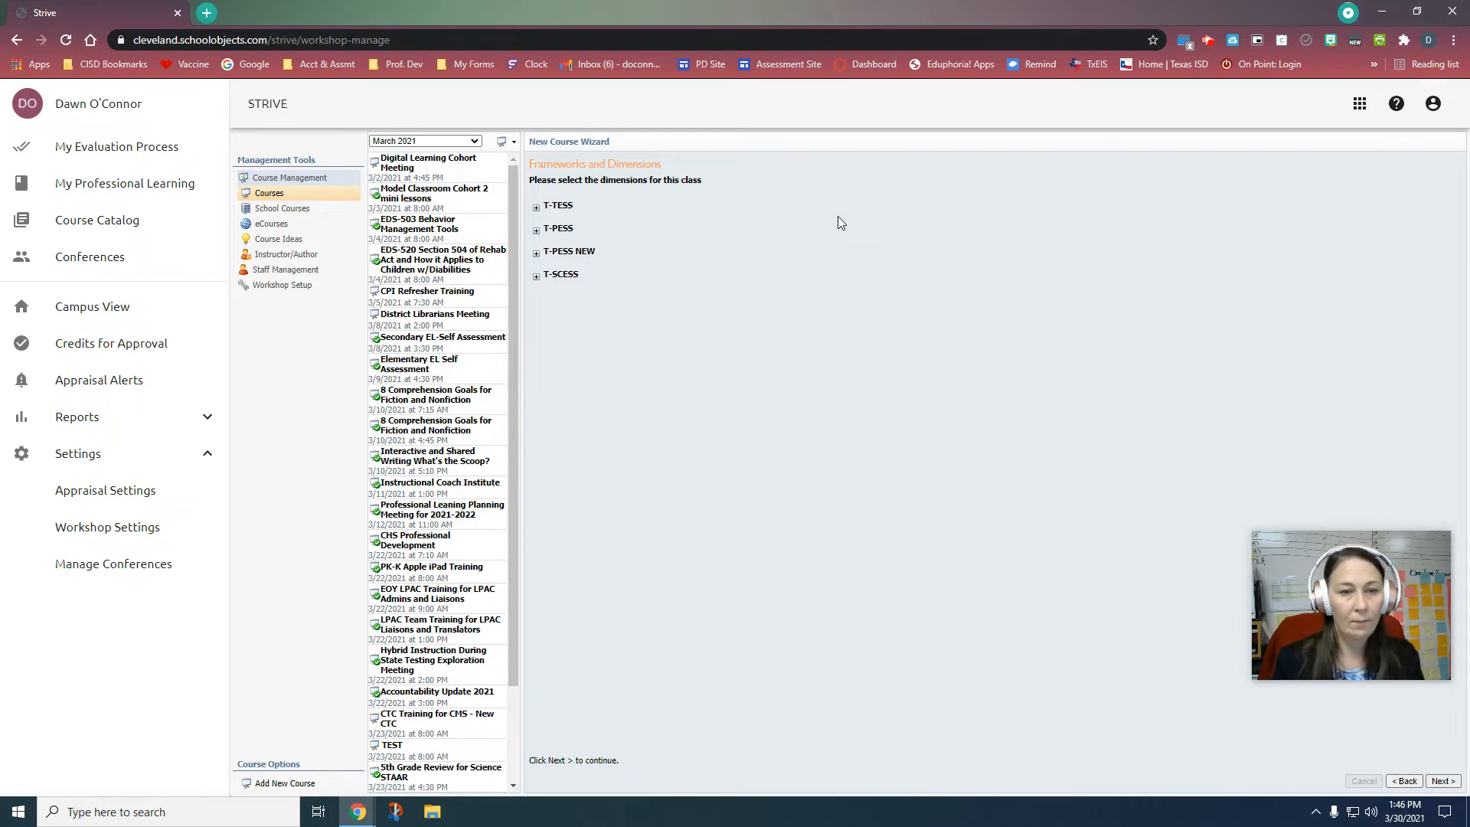
Step: Create the course without selecting T-TESS dimensions and open Test Session's setup page
{"action": "left_click", "coordinate": [536, 208]}
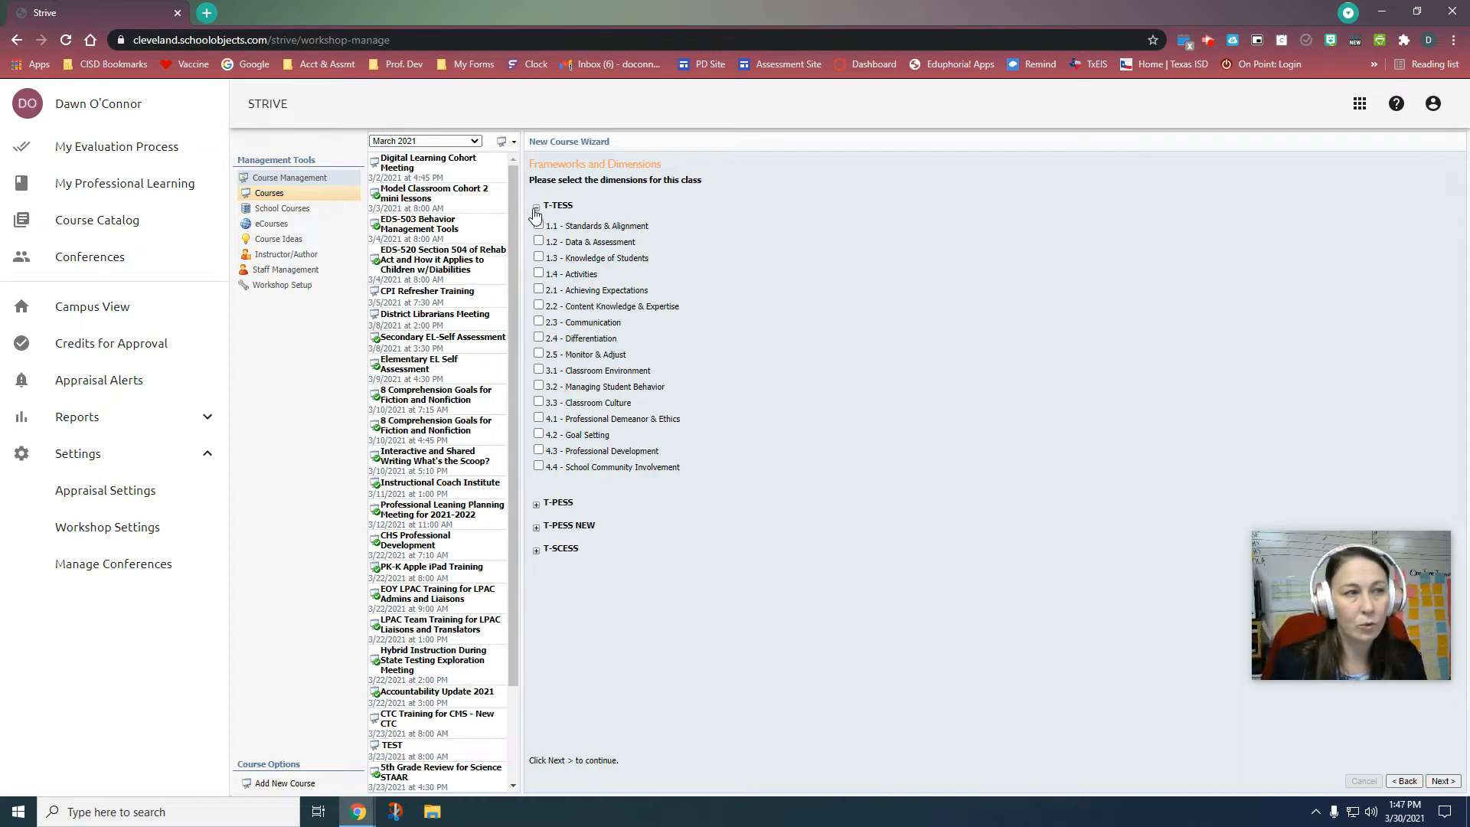
{"action": "left_click", "coordinate": [536, 208]}
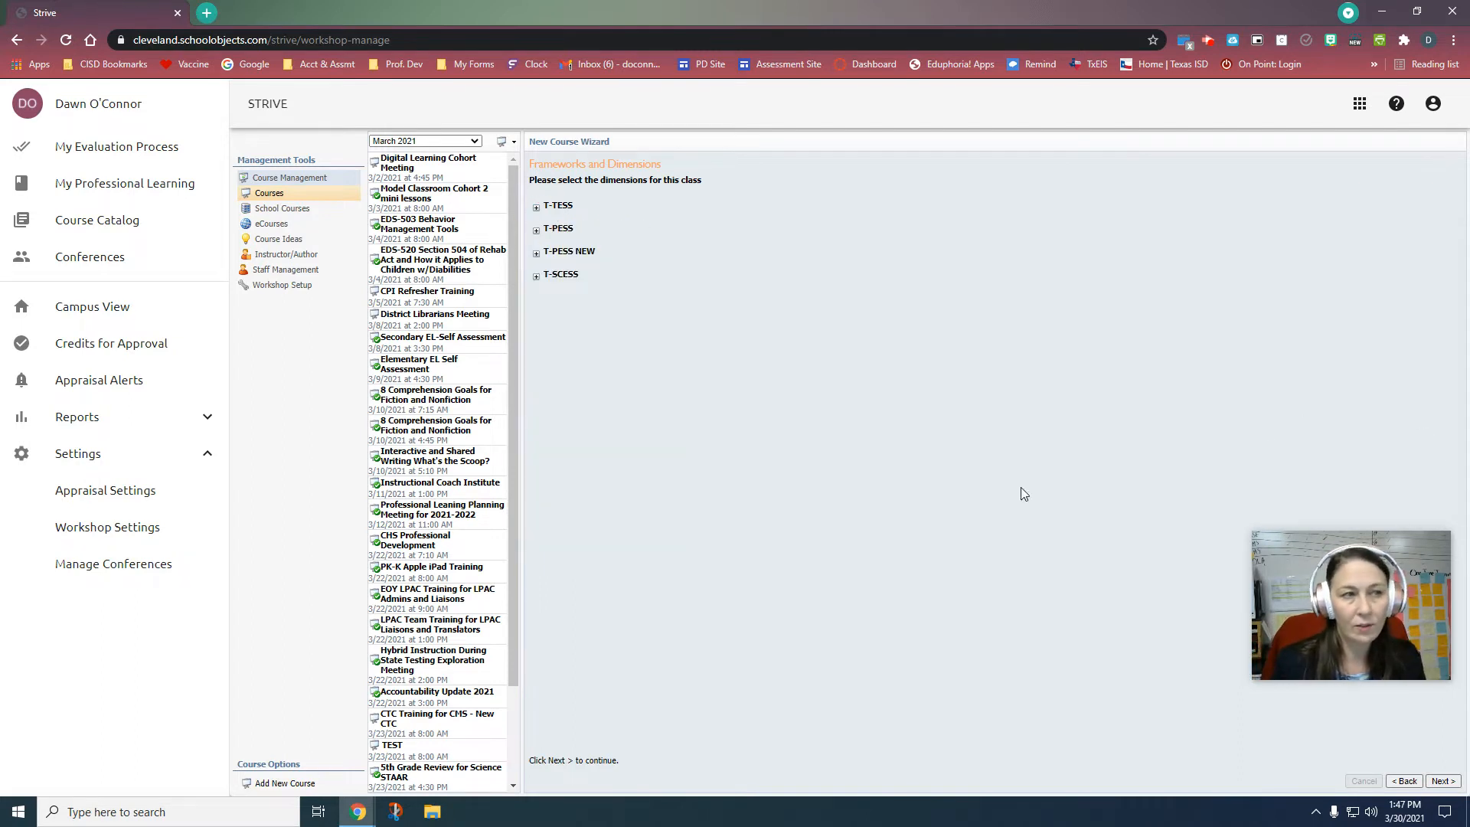
{"action": "left_click", "coordinate": [1444, 781]}
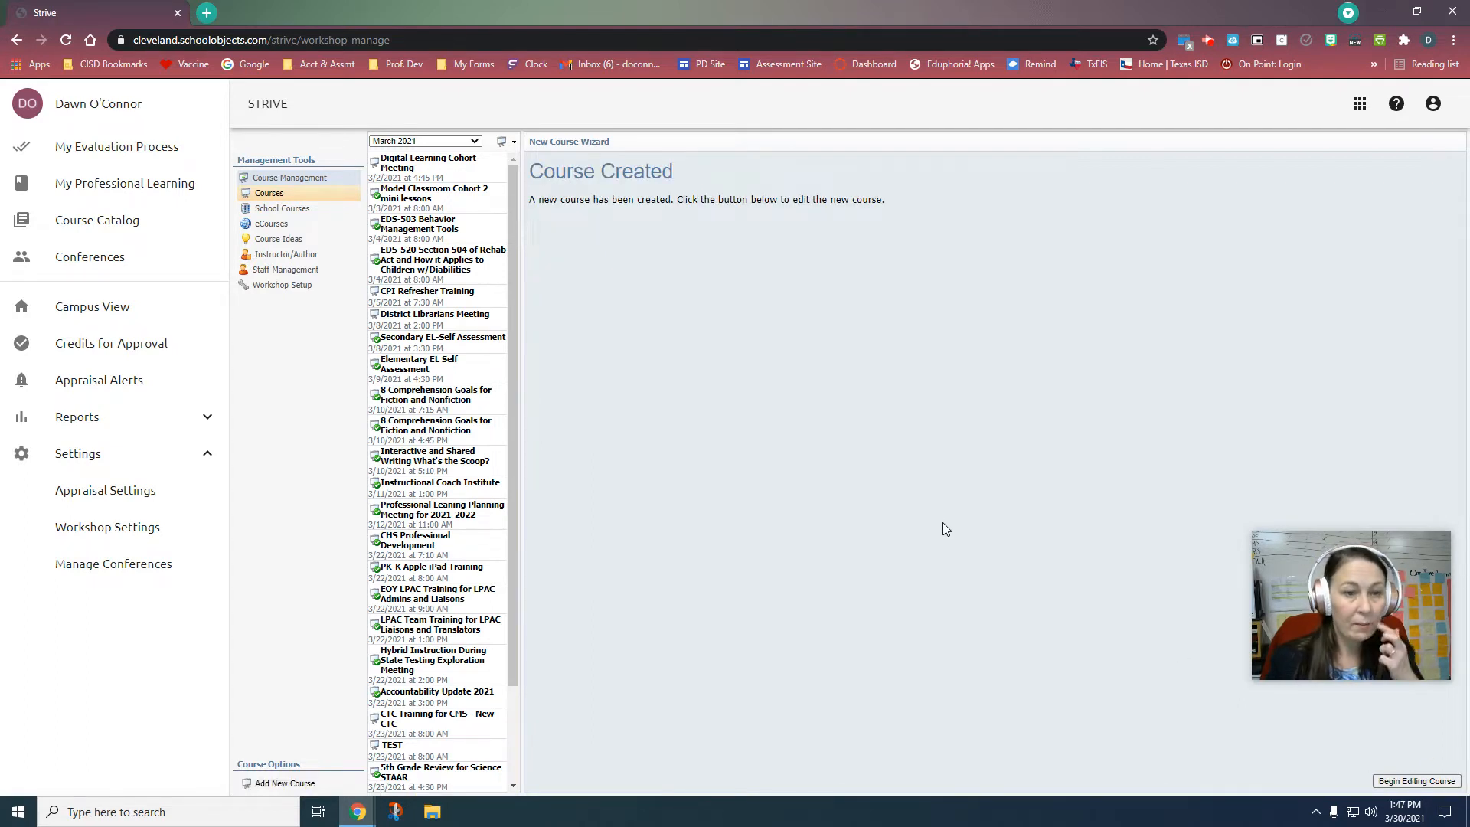
{"action": "left_click", "coordinate": [1403, 782]}
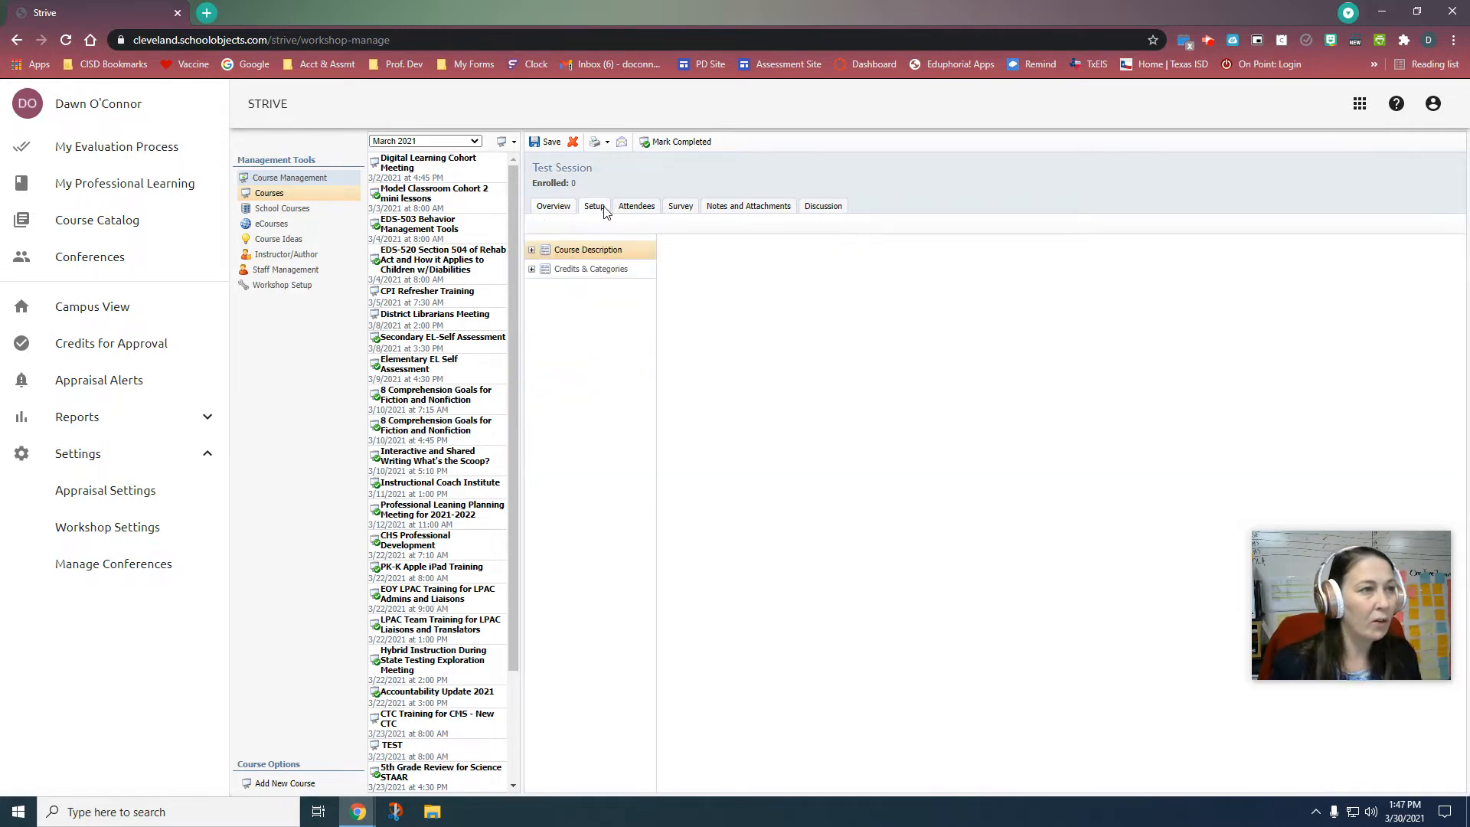
{"action": "left_click", "coordinate": [533, 250]}
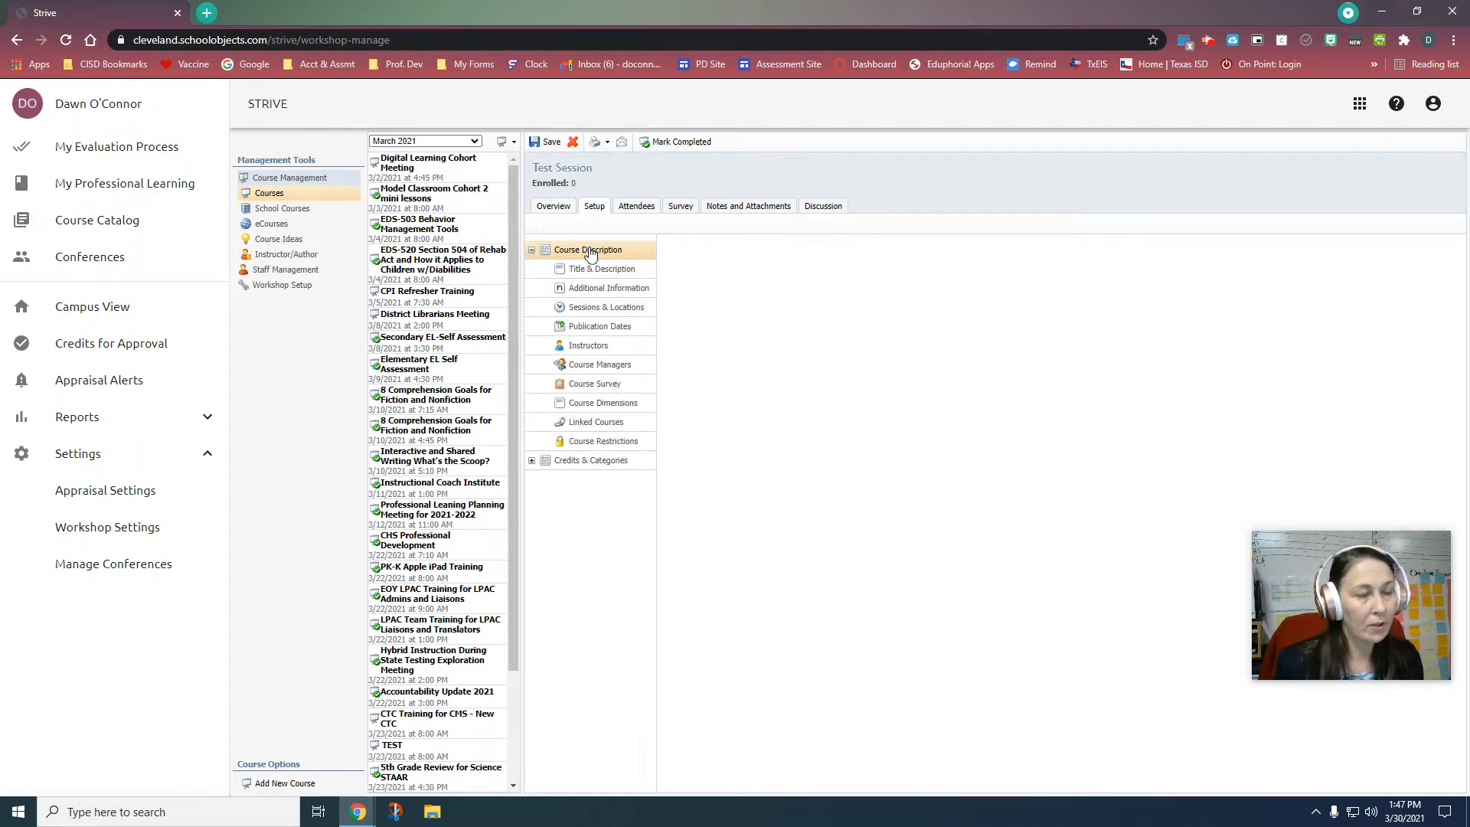
Step: Retitle the course 'Test Session Elementary', save it, and view the Course Link field
{"action": "left_click", "coordinate": [604, 274]}
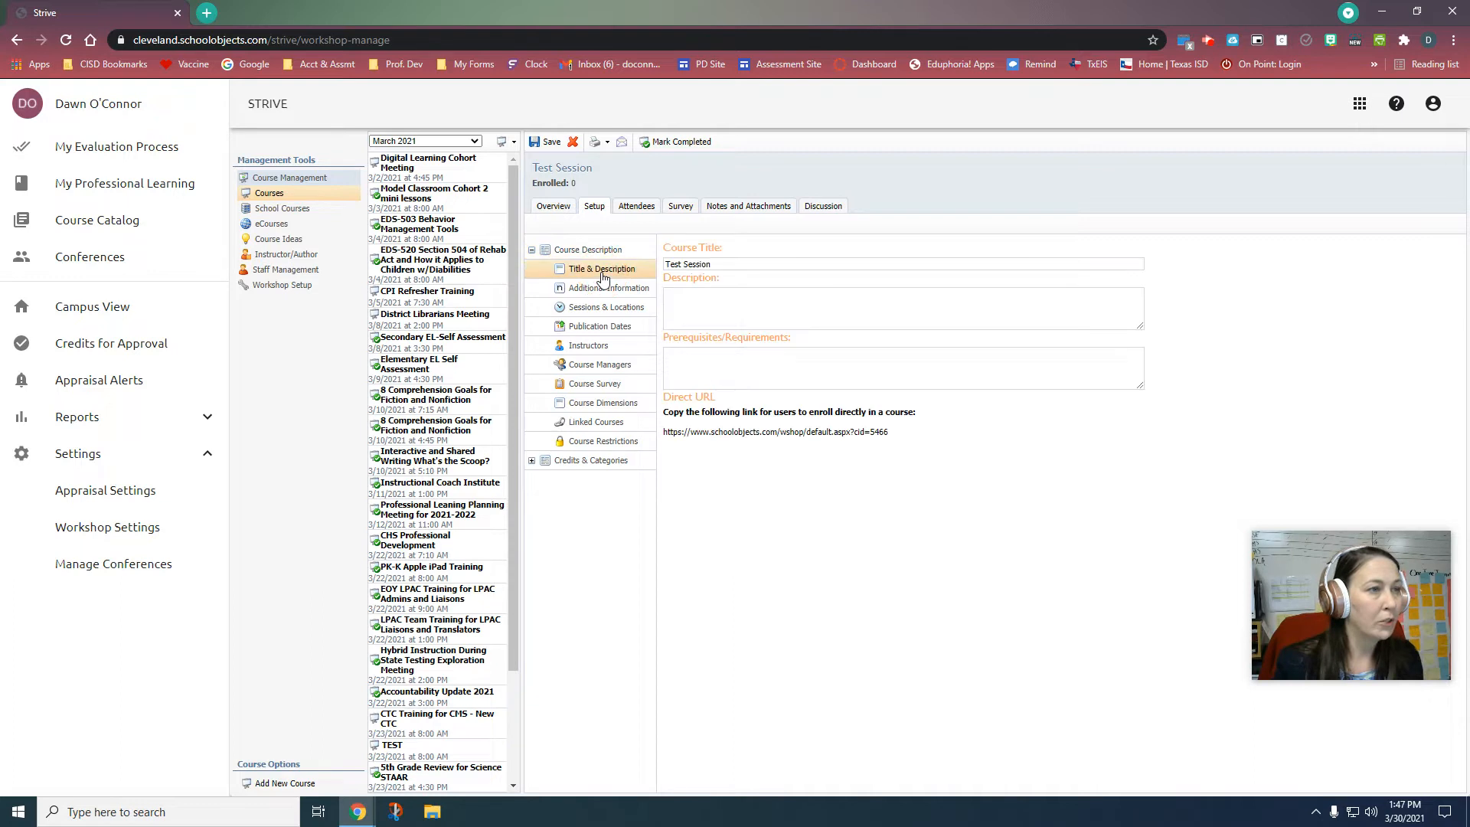
{"action": "left_click", "coordinate": [755, 304]}
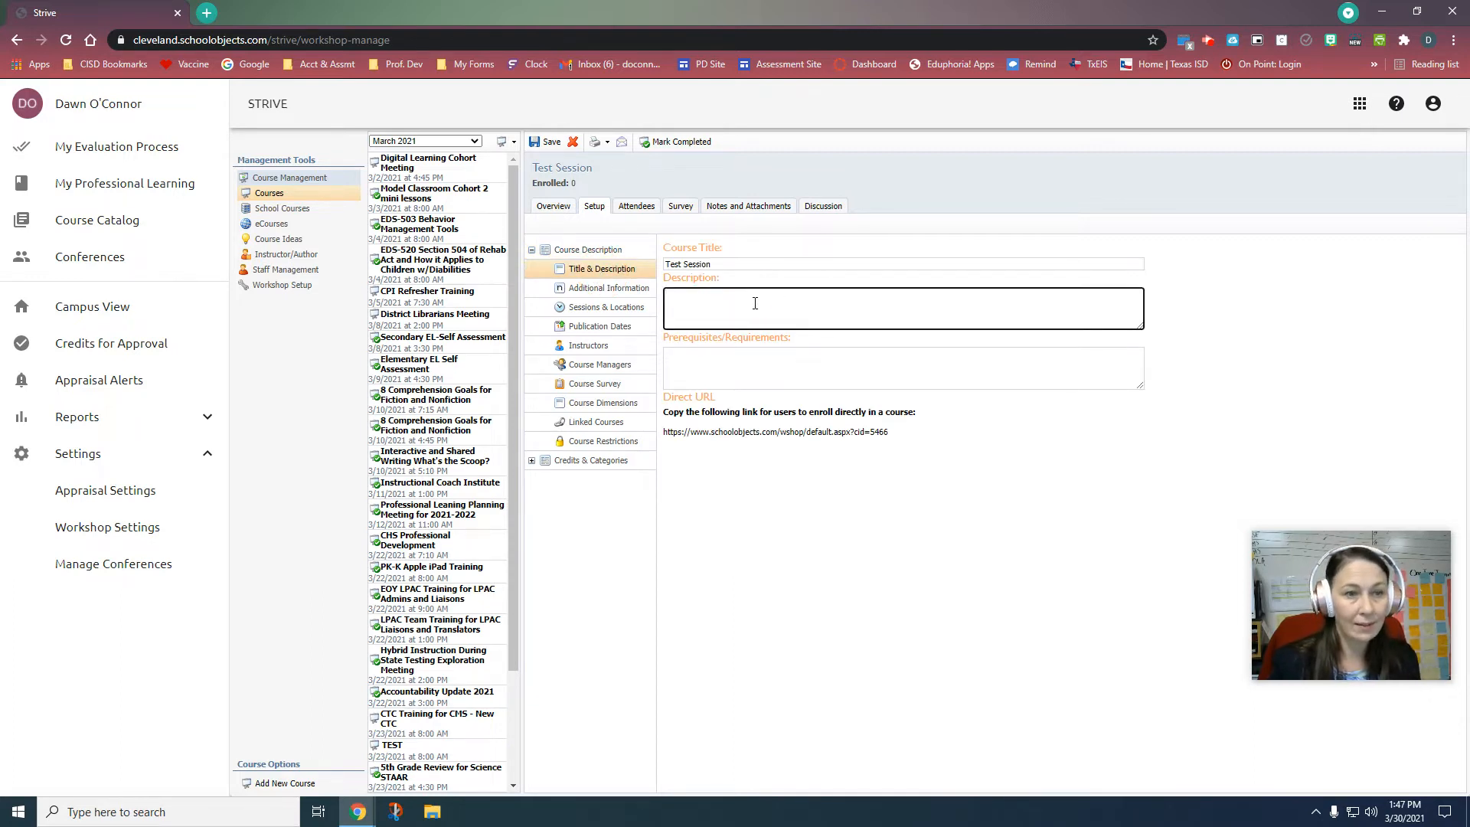
{"action": "left_click", "coordinate": [756, 264]}
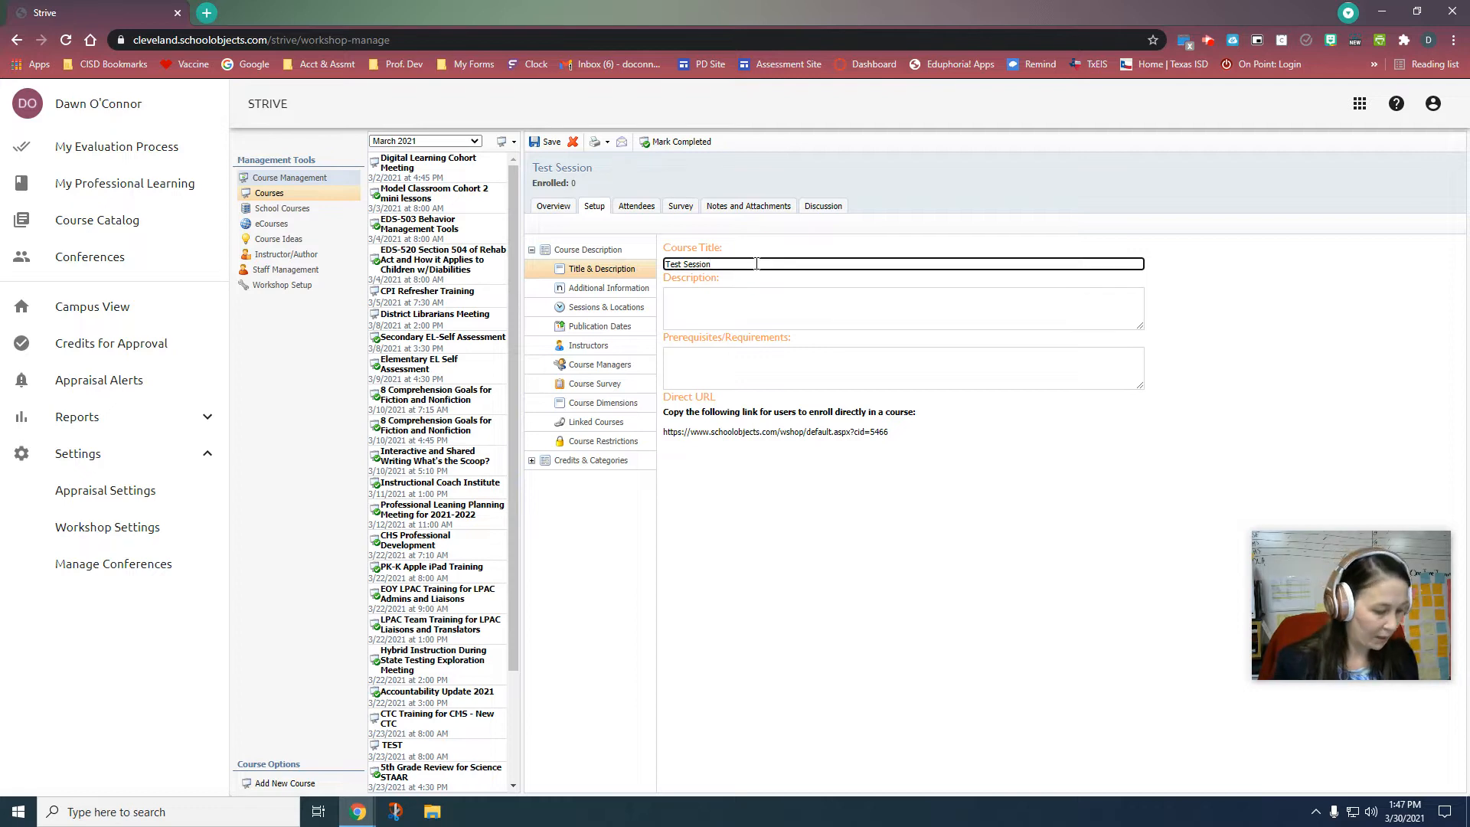
{"action": "type", "text": "Elementary"}
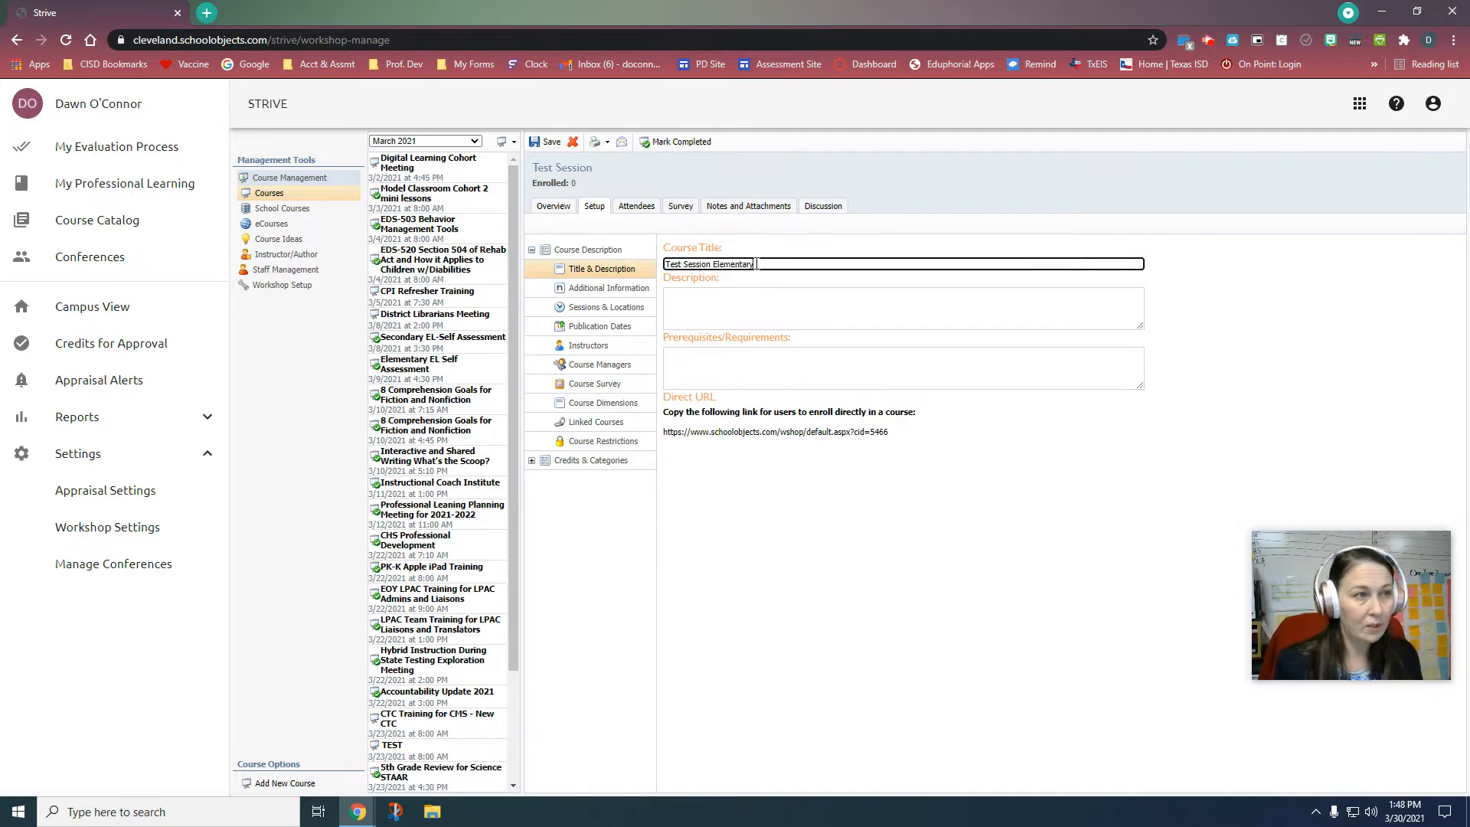
{"action": "left_click", "coordinate": [550, 142]}
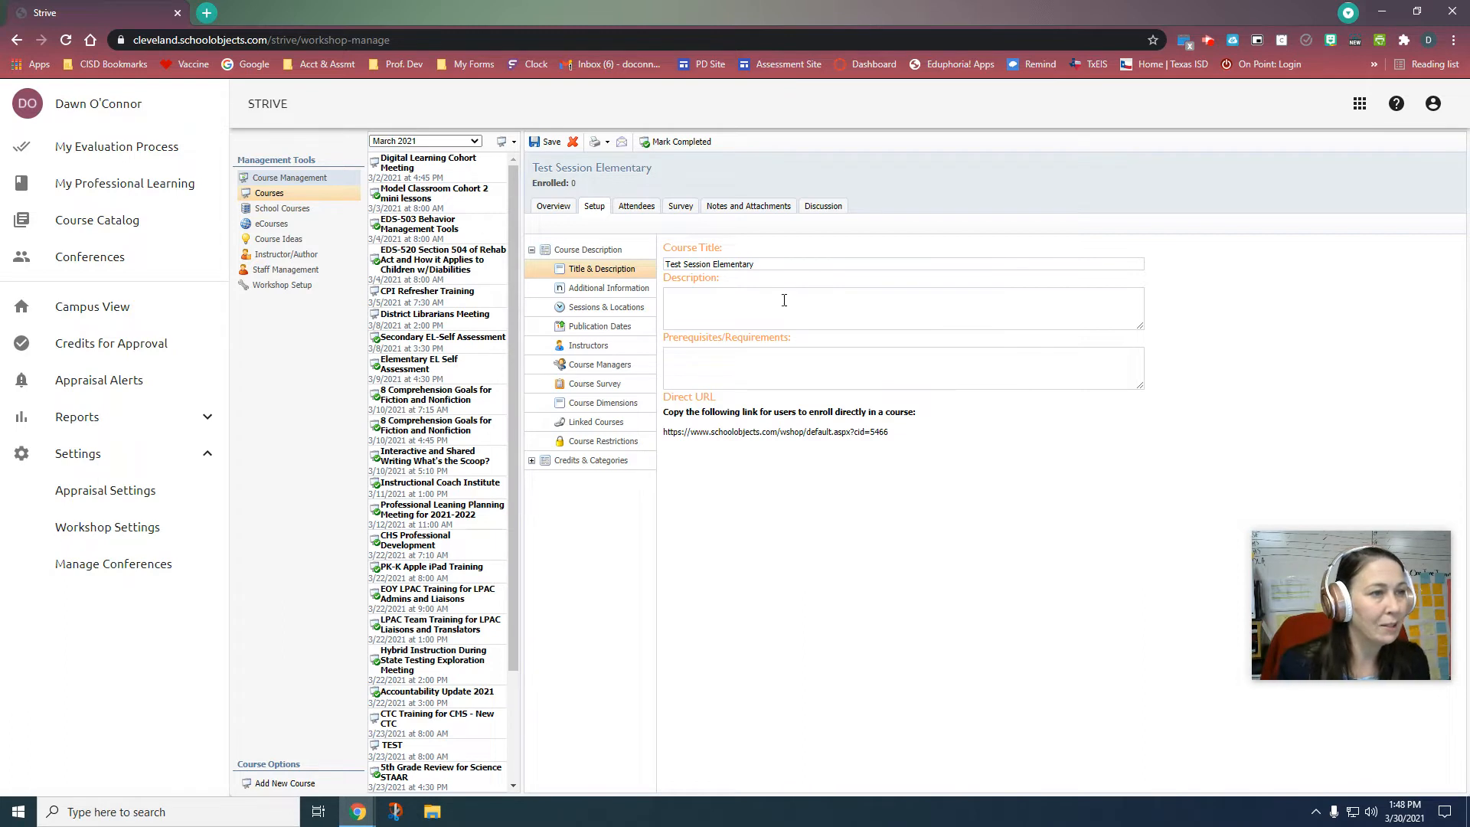
{"action": "left_click", "coordinate": [634, 290]}
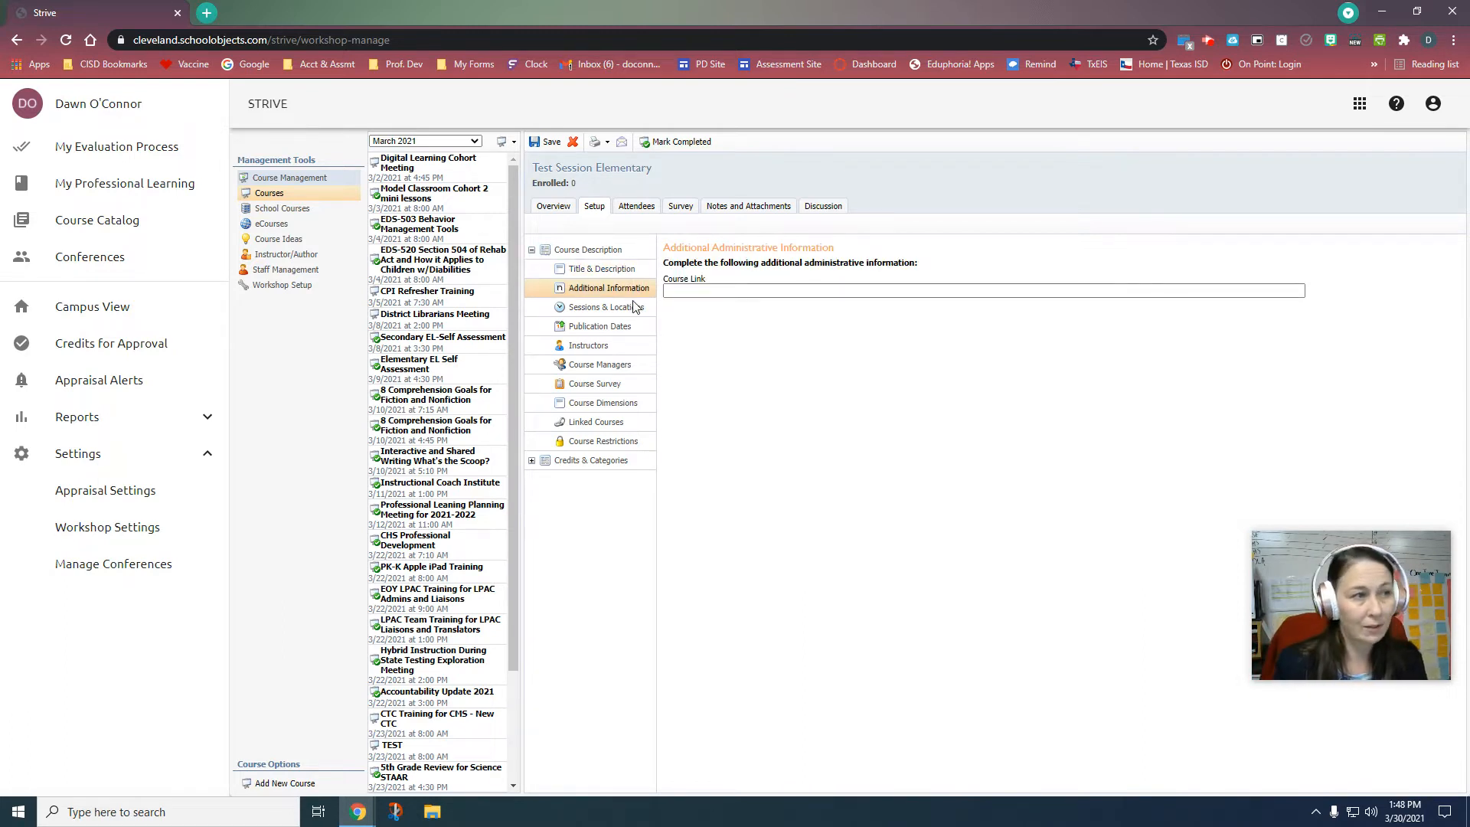
Step: Assign Service Center-Large Training Room to the 8:00–10:00 AM session and save
{"action": "left_click", "coordinate": [635, 308]}
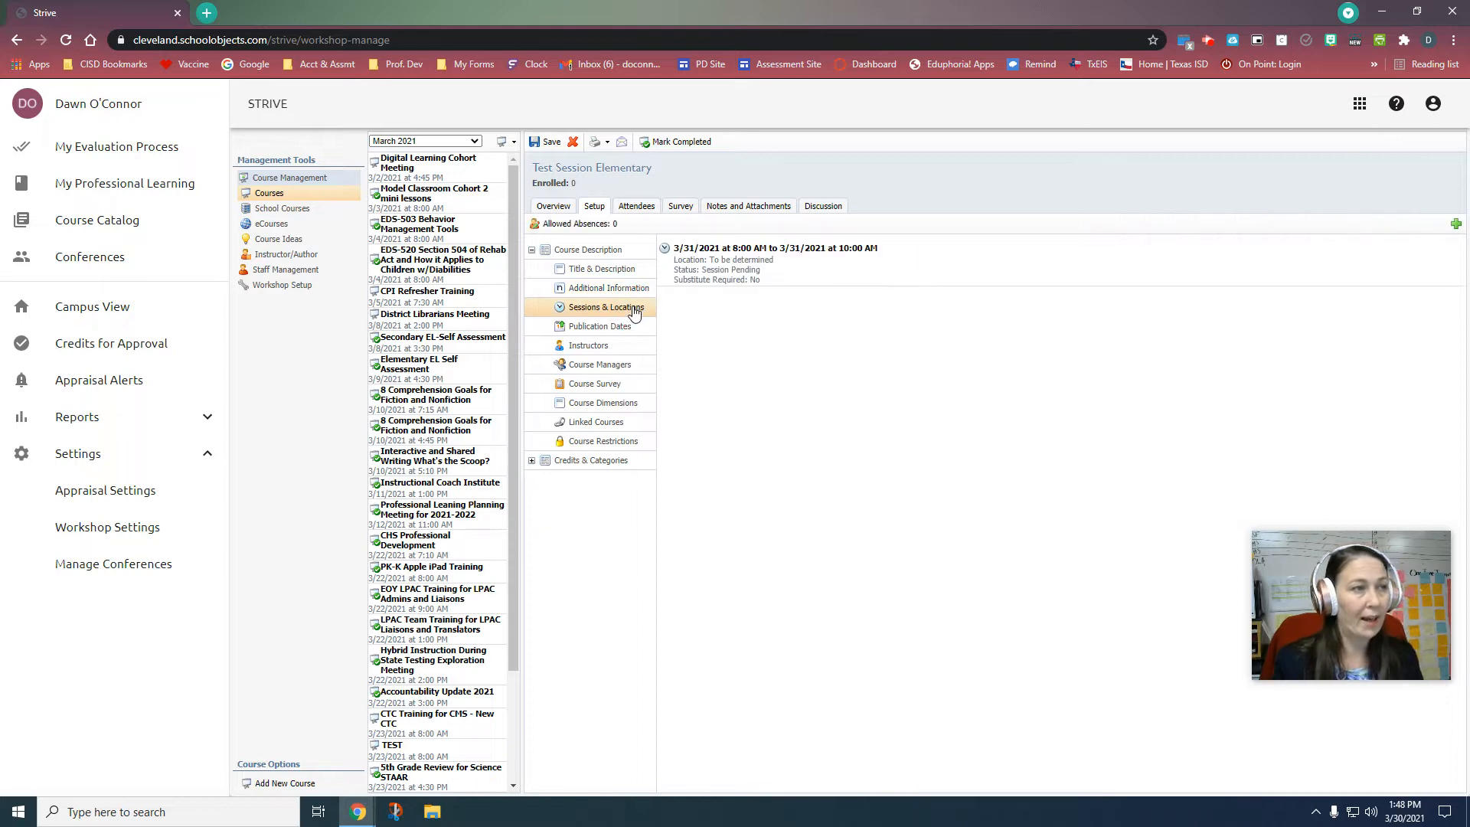
{"action": "left_click", "coordinate": [707, 268]}
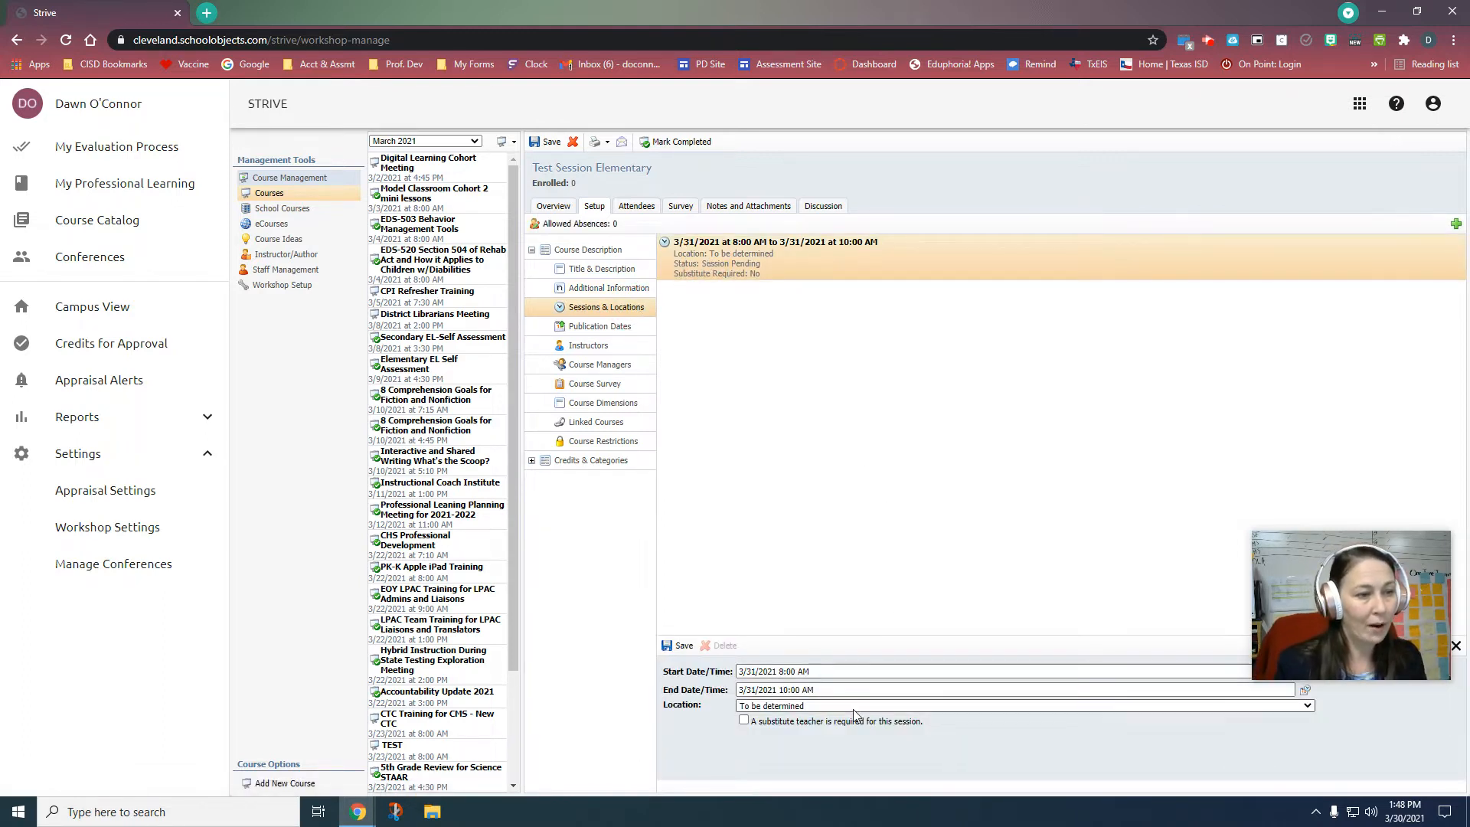
{"action": "left_click", "coordinate": [853, 709]}
{"action": "scroll", "coordinate": [881, 616], "scroll_direction": "down", "scroll_amount": 10}
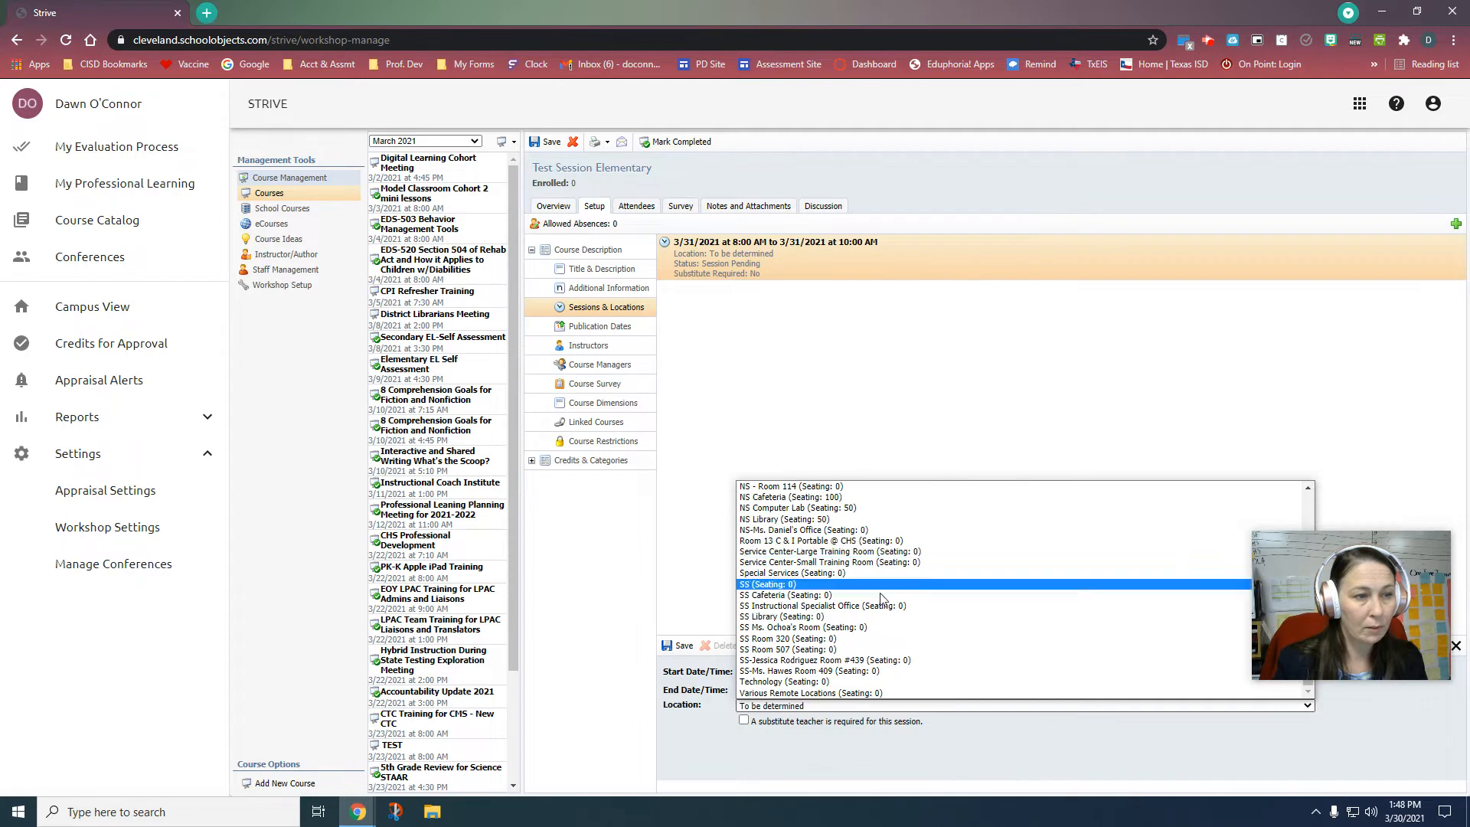
{"action": "left_click", "coordinate": [880, 705]}
{"action": "left_click", "coordinate": [878, 708]}
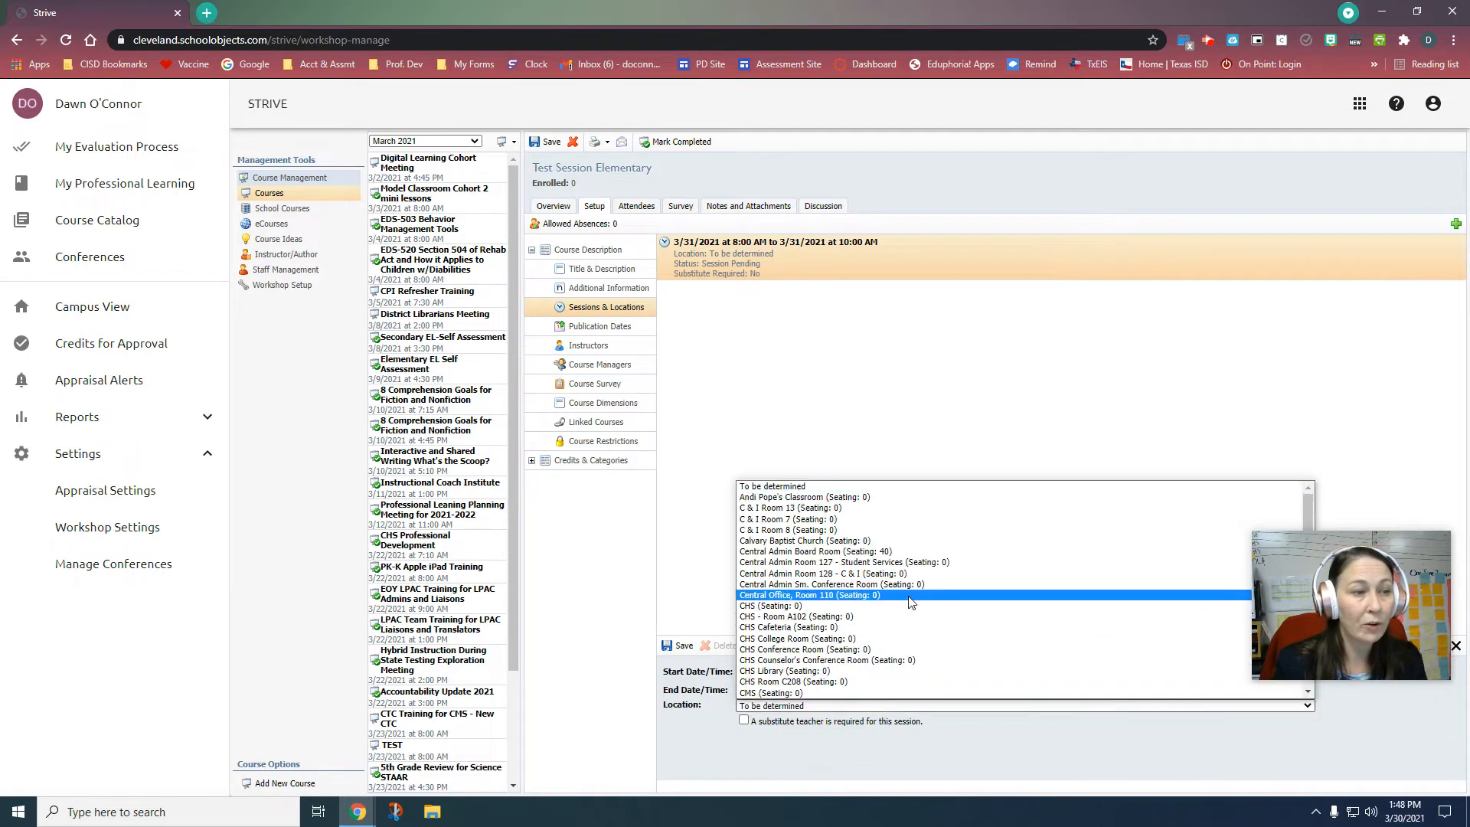
{"action": "scroll", "coordinate": [927, 611], "scroll_direction": "down", "scroll_amount": 10}
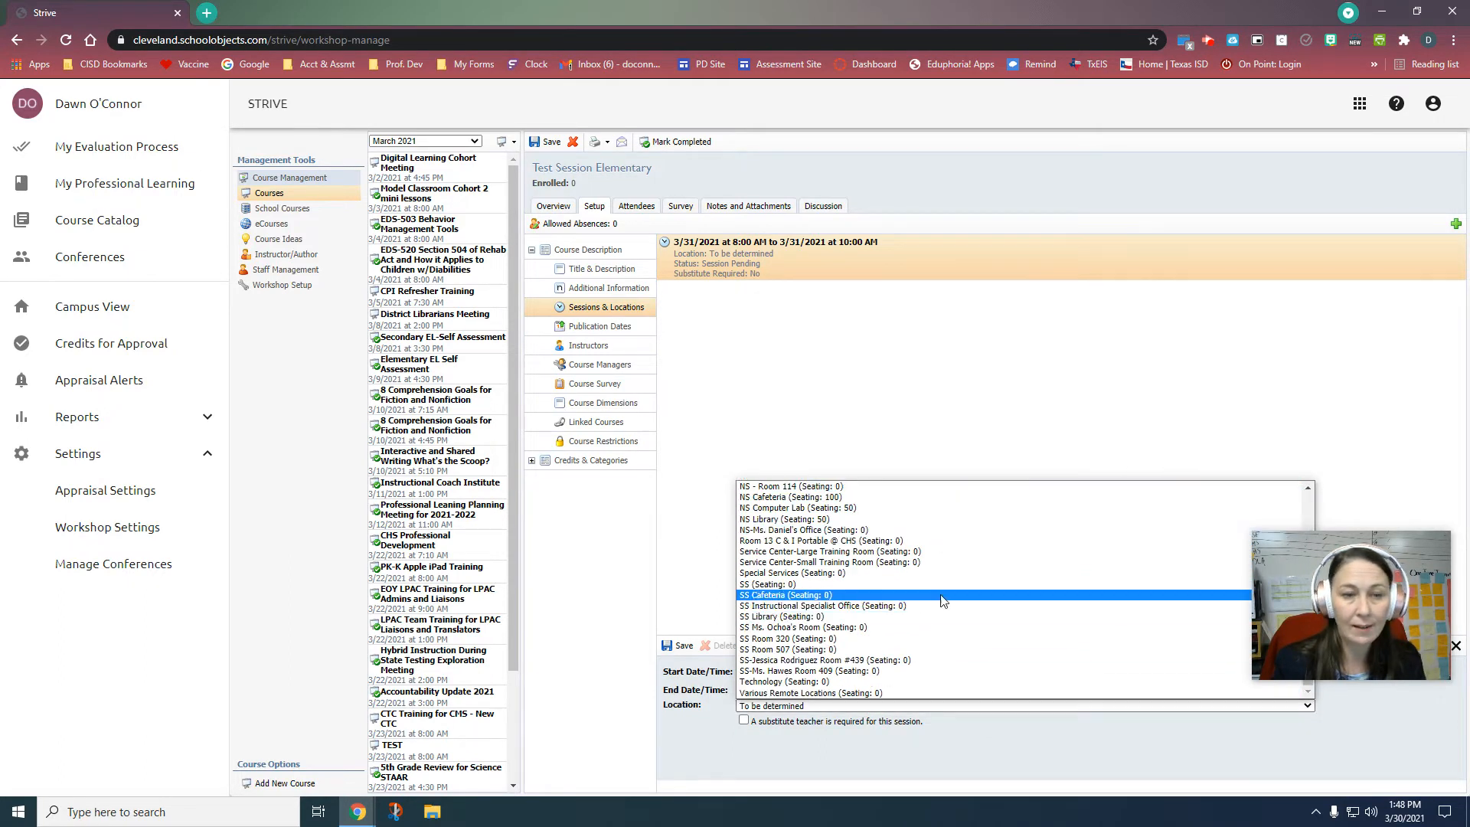
{"action": "left_click", "coordinate": [909, 553]}
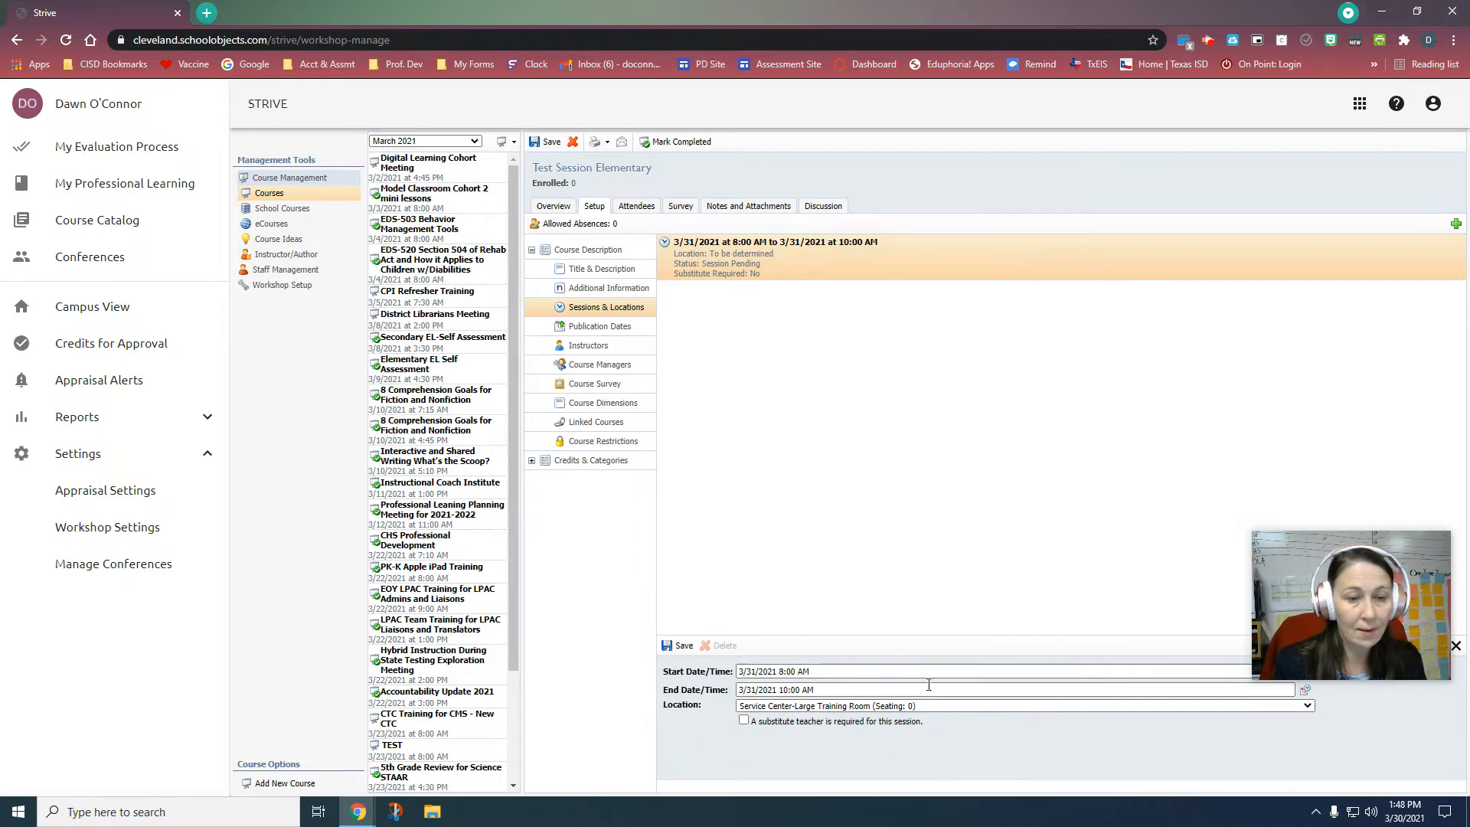
{"action": "left_click", "coordinate": [684, 647]}
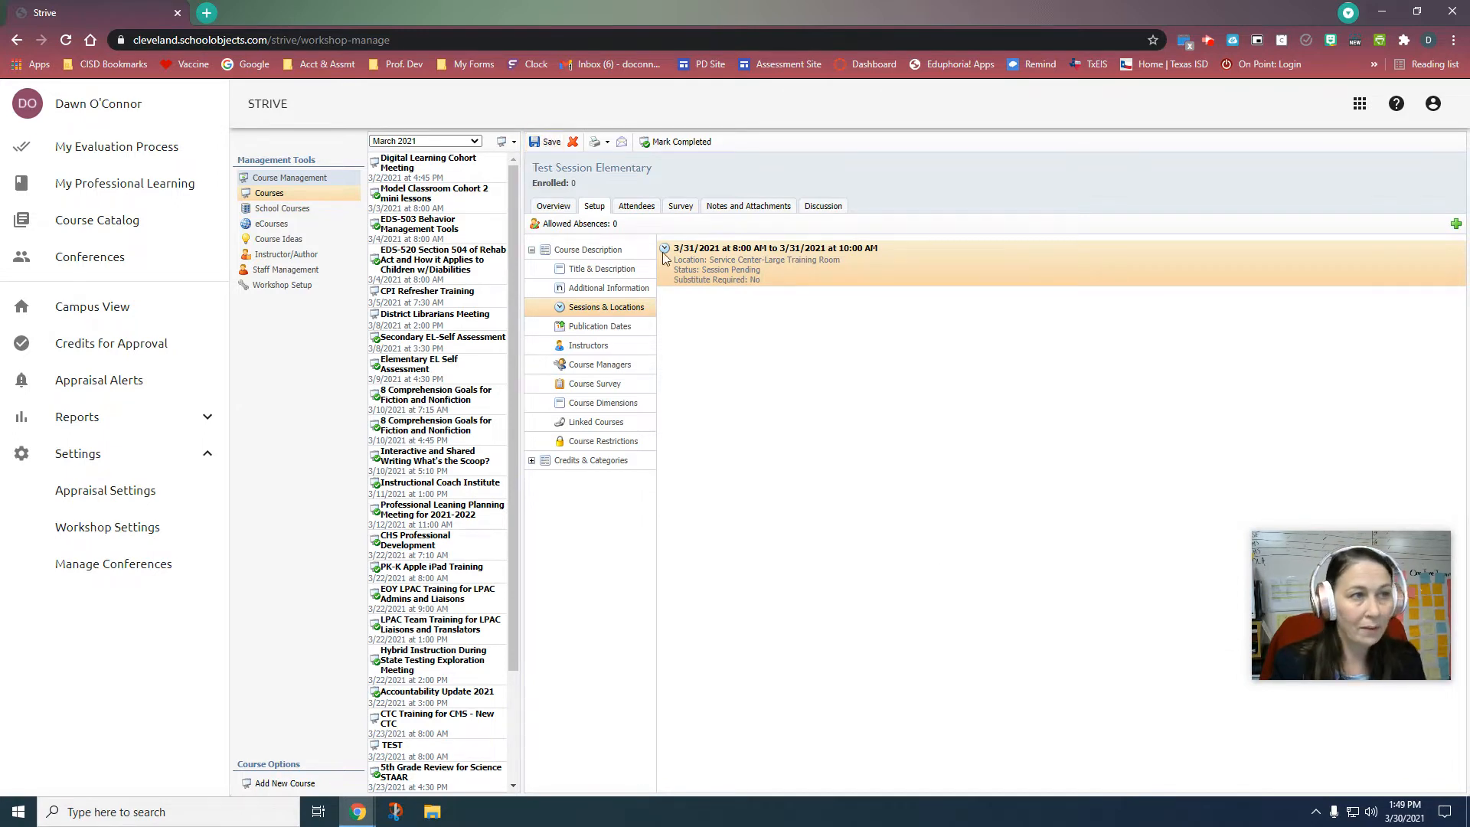
Step: Show the Publication Dates, where registration opens 9/30/2020 and closes 3/29/2021
{"action": "left_click", "coordinate": [760, 278]}
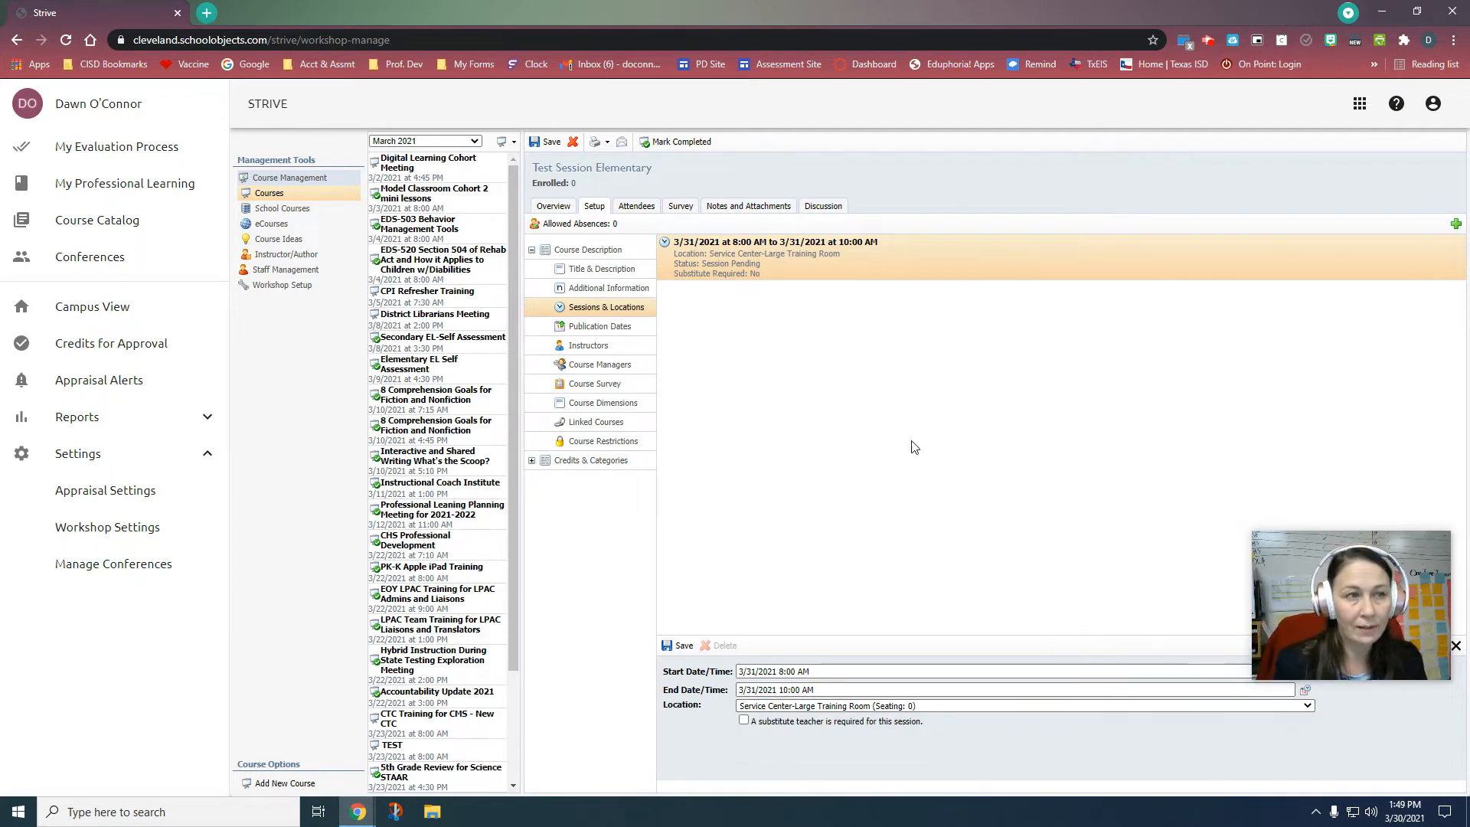
{"action": "left_click", "coordinate": [600, 326]}
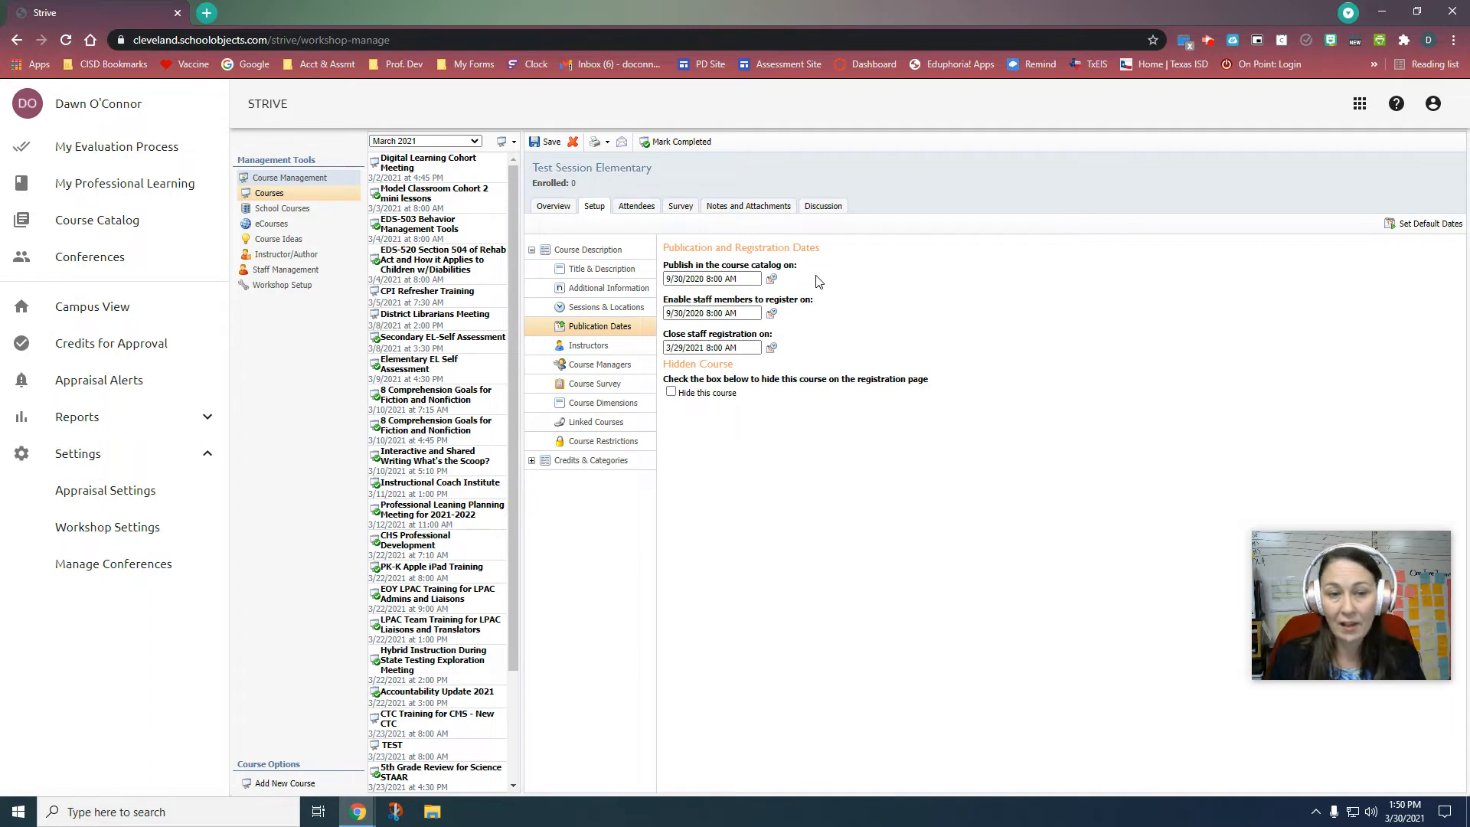
Step: Move the staff registration close date to 3/31/2021 8:00 AM and save the course
{"action": "left_click", "coordinate": [731, 345]}
{"action": "left_click", "coordinate": [771, 347]}
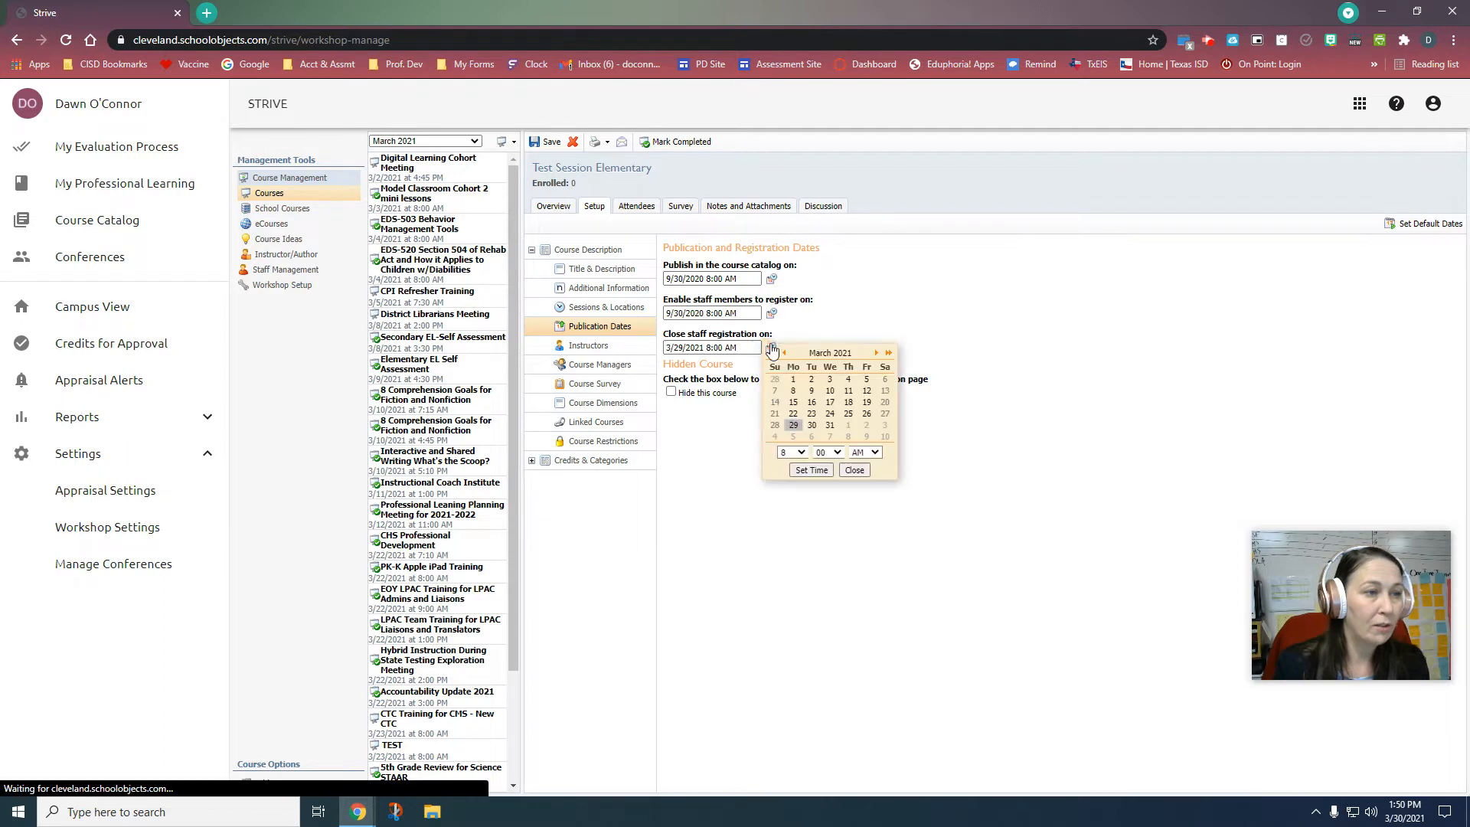
{"action": "left_click", "coordinate": [830, 425]}
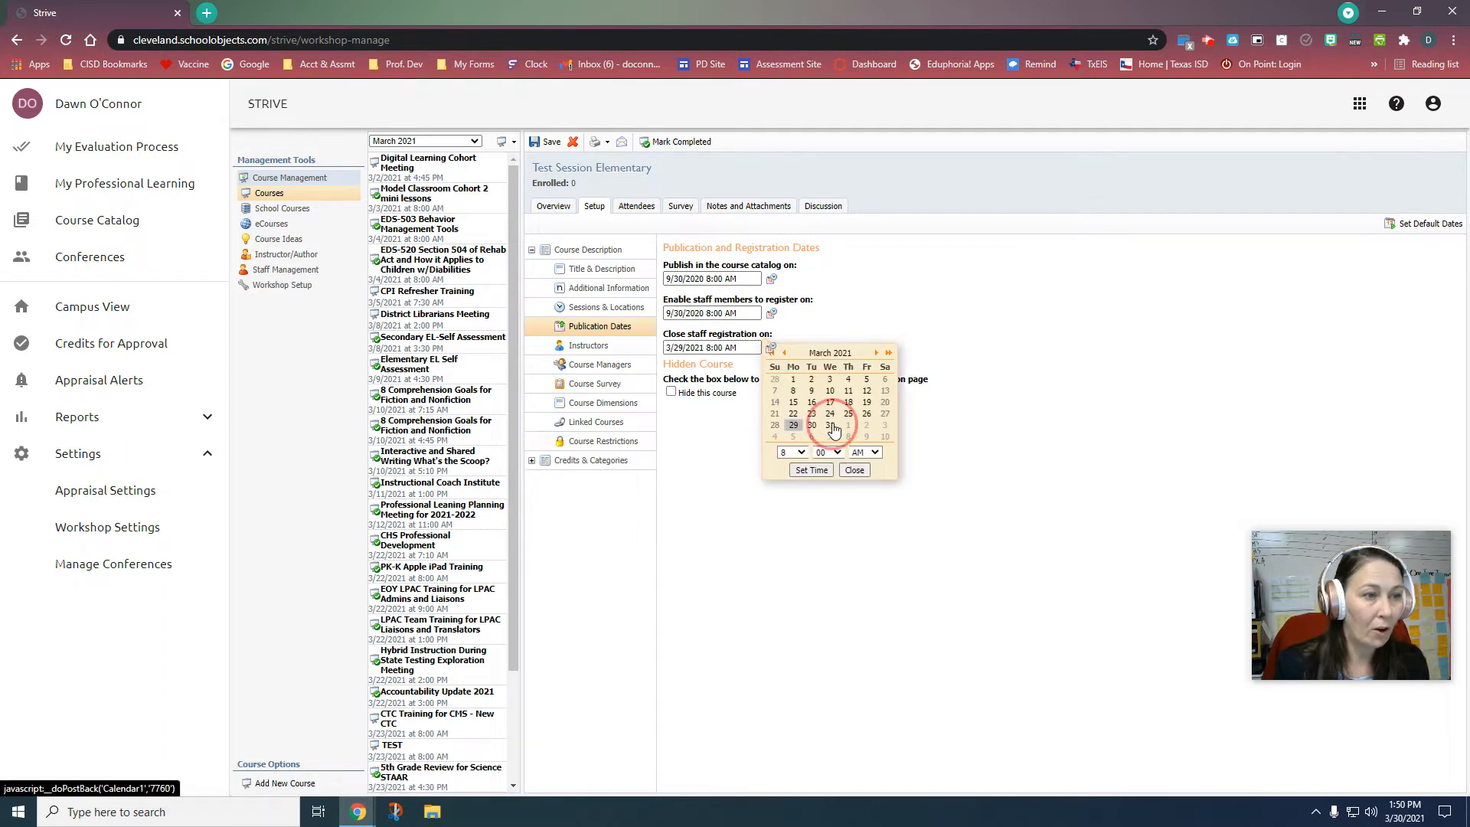
{"action": "left_click", "coordinate": [810, 470]}
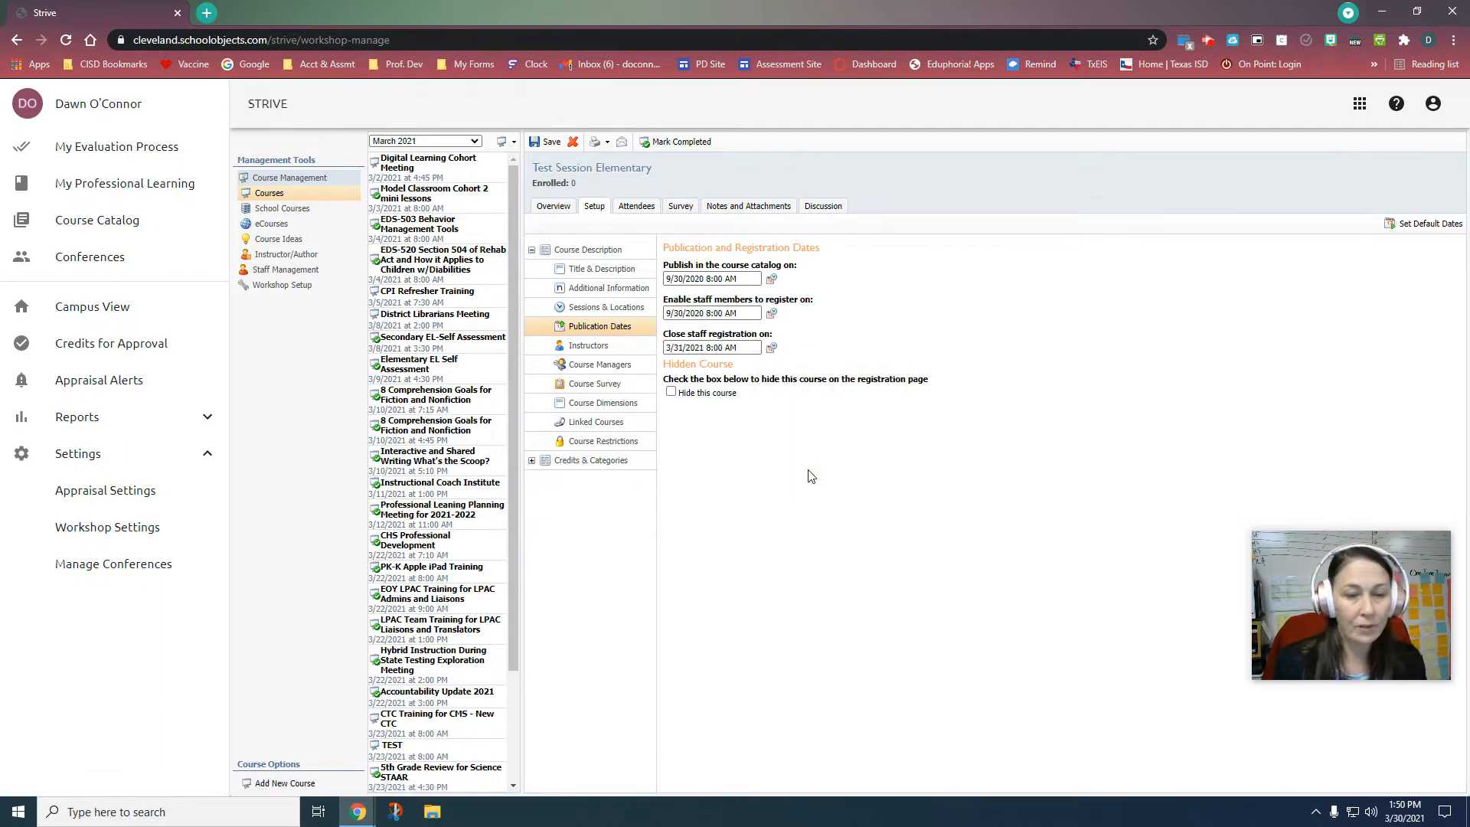
{"action": "left_click", "coordinate": [545, 146]}
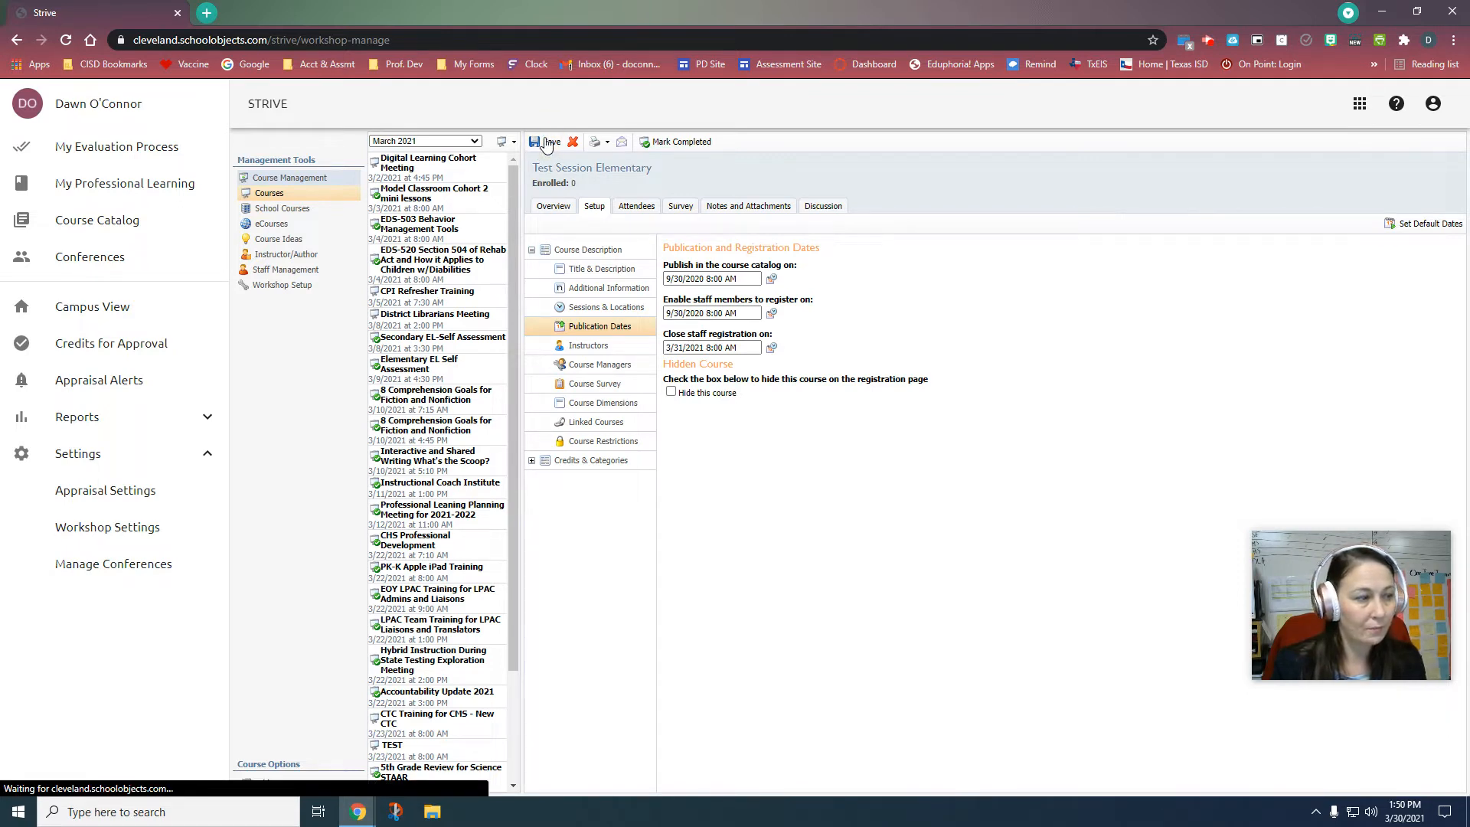
Step: Check the overview's registration-open notice and Service Center-Large Training Room session, then return to Setup
{"action": "left_click", "coordinate": [553, 207]}
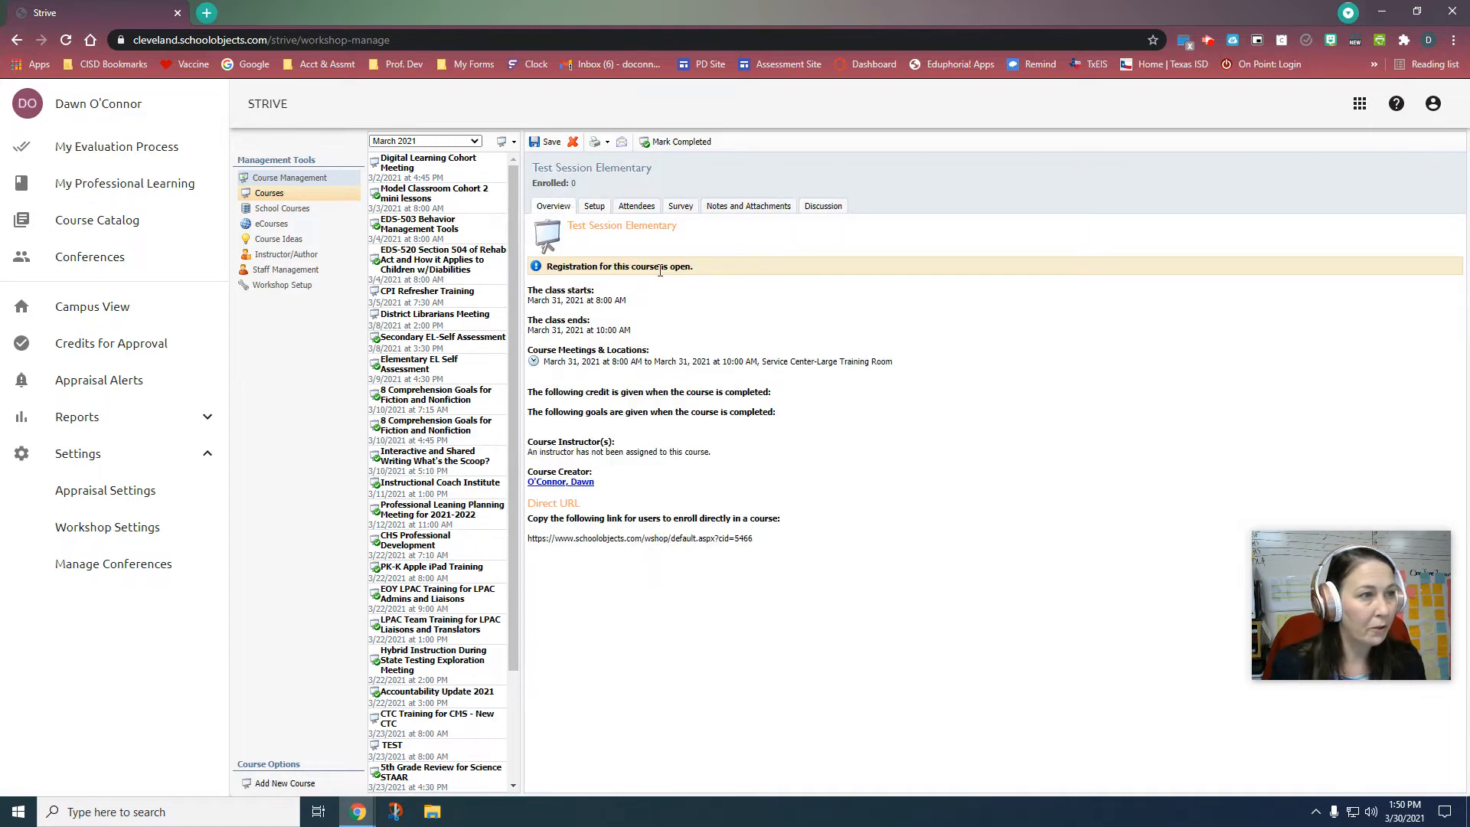
{"action": "left_click_drag", "start_coordinate": [693, 266], "coordinate": [540, 241]}
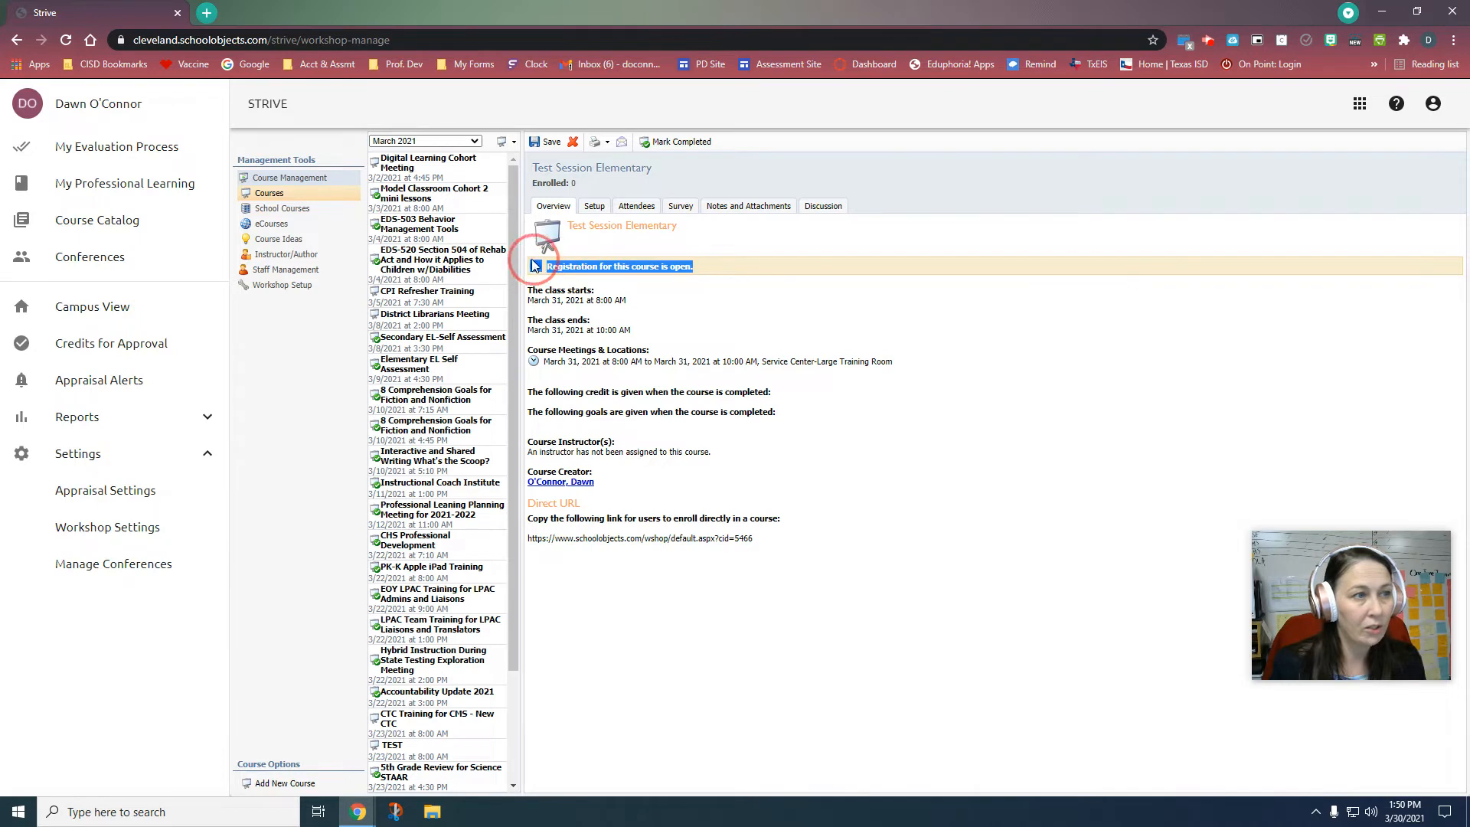
{"action": "left_click", "coordinate": [876, 424]}
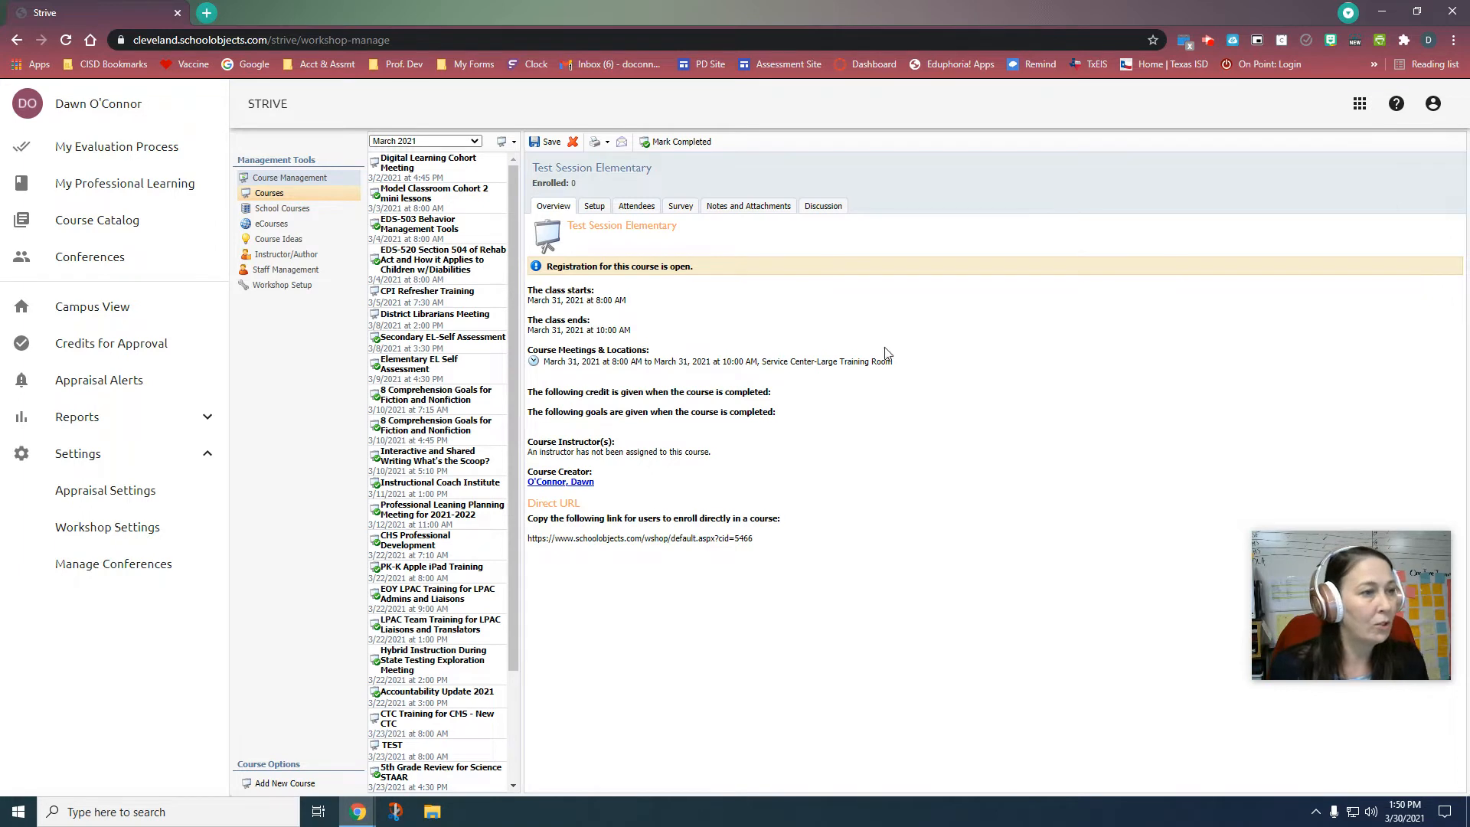
{"action": "left_click", "coordinate": [595, 207]}
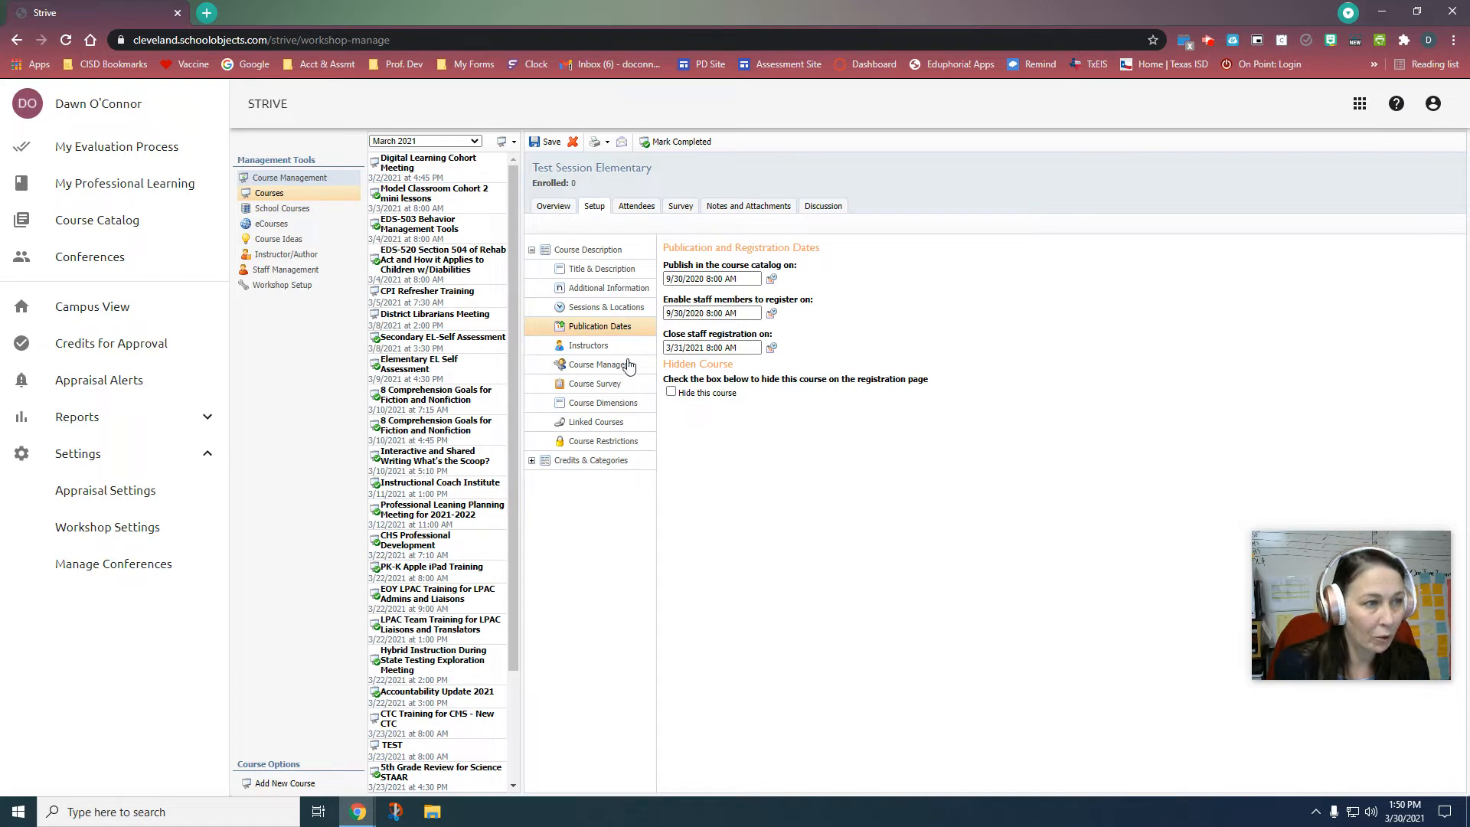
Step: Scroll the instructor checklist, leaving every instructor unticked, and then view Course Managers
{"action": "left_click", "coordinate": [588, 346]}
{"action": "scroll", "coordinate": [767, 327], "scroll_direction": "down", "scroll_amount": 15}
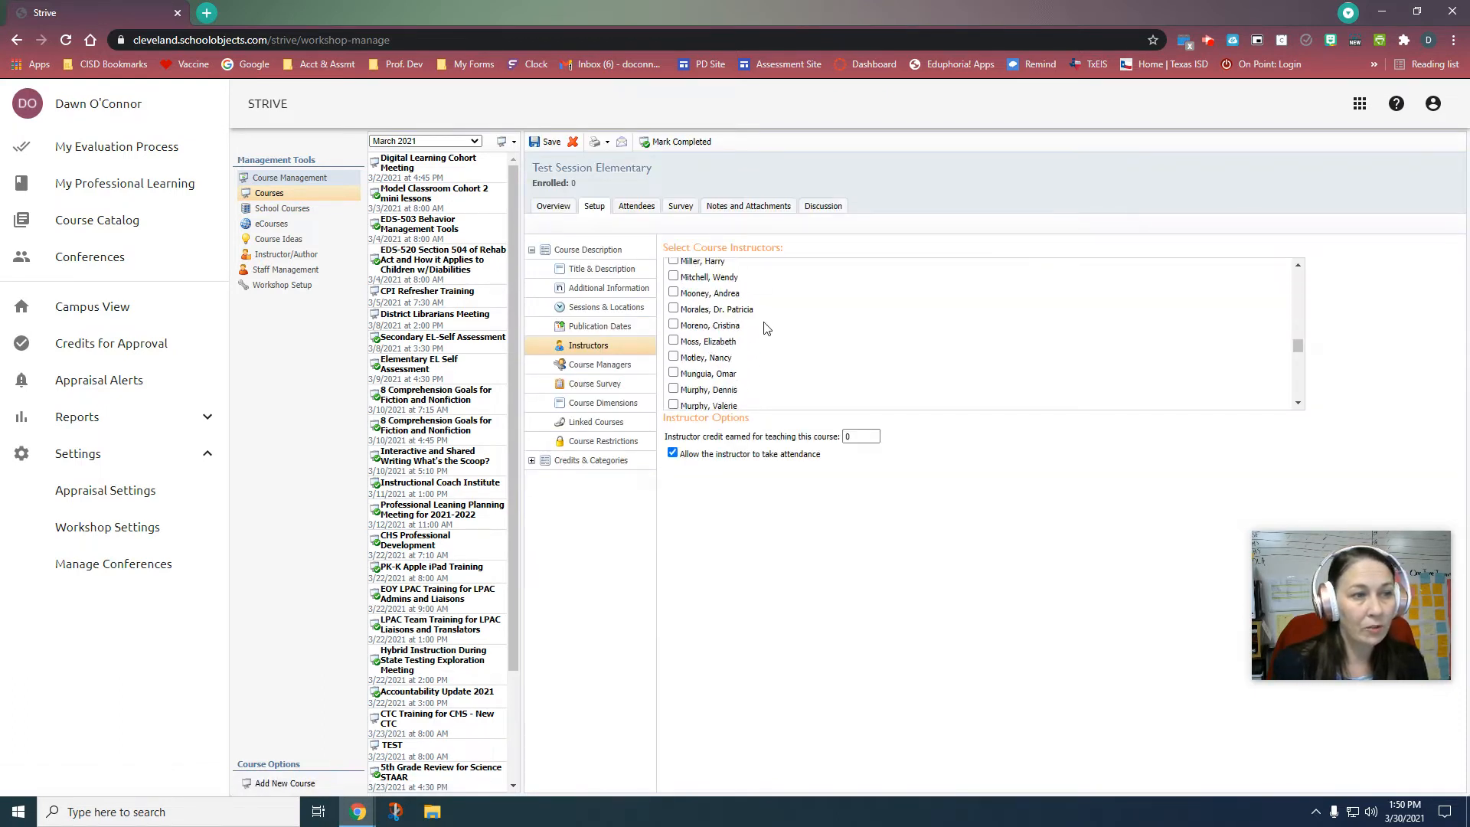
{"action": "scroll", "coordinate": [767, 328], "scroll_direction": "up", "scroll_amount": 15}
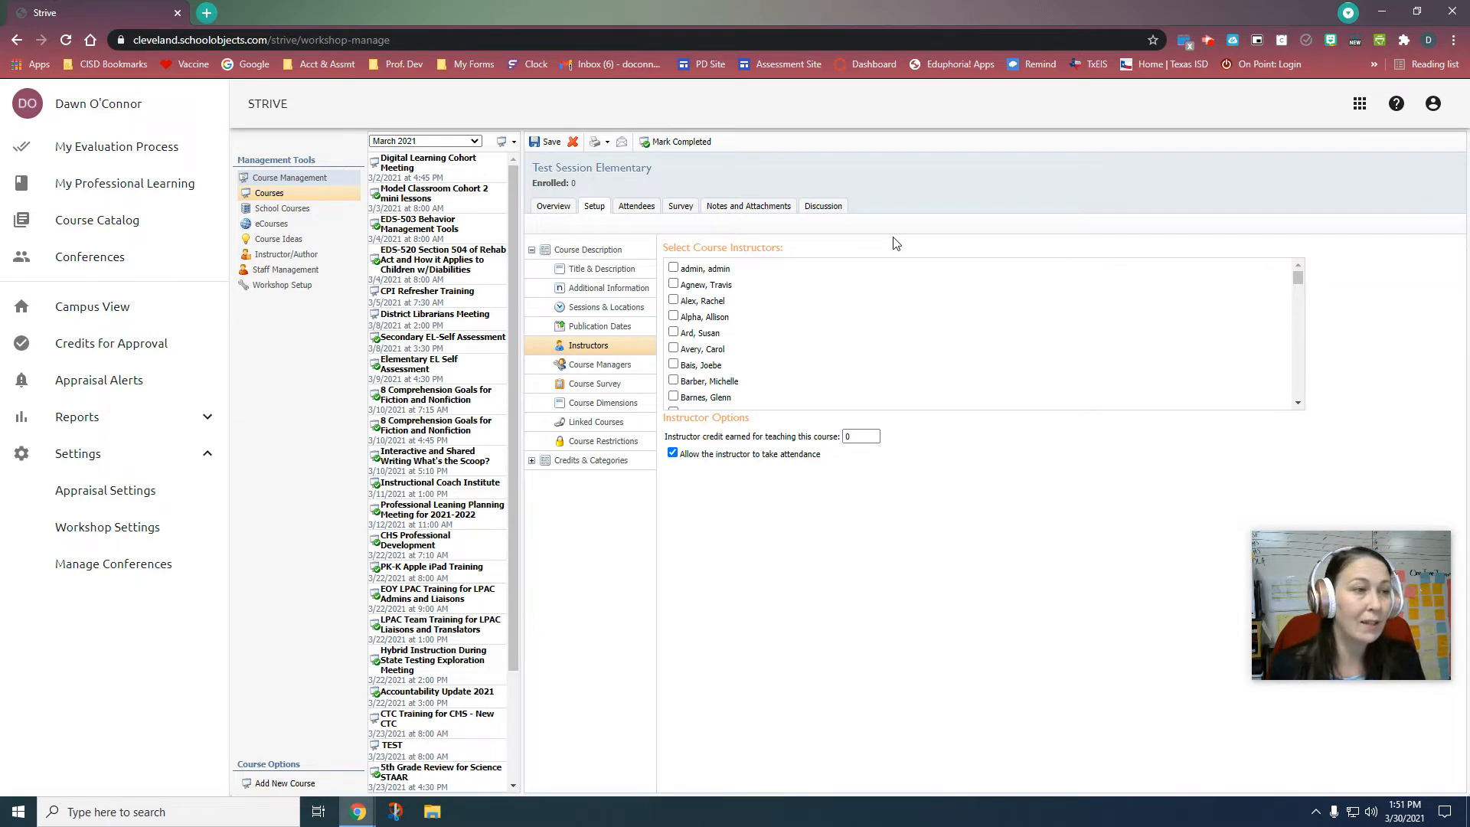
{"action": "scroll", "coordinate": [859, 322], "scroll_direction": "down", "scroll_amount": 8}
{"action": "scroll", "coordinate": [859, 322], "scroll_direction": "down", "scroll_amount": 3}
{"action": "scroll", "coordinate": [859, 322], "scroll_direction": "up", "scroll_amount": 3}
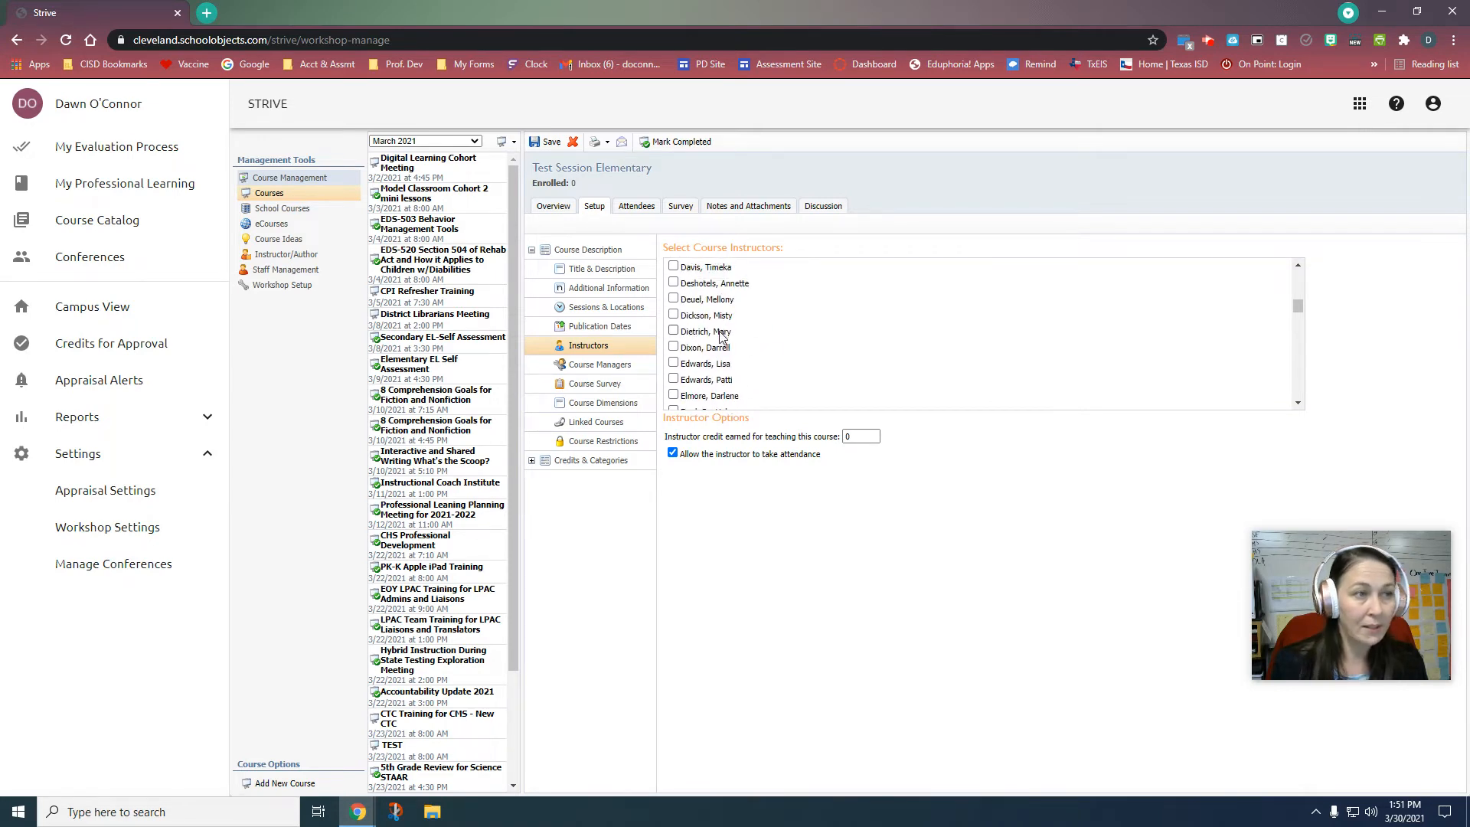
{"action": "left_click", "coordinate": [673, 331]}
{"action": "left_click", "coordinate": [673, 331]}
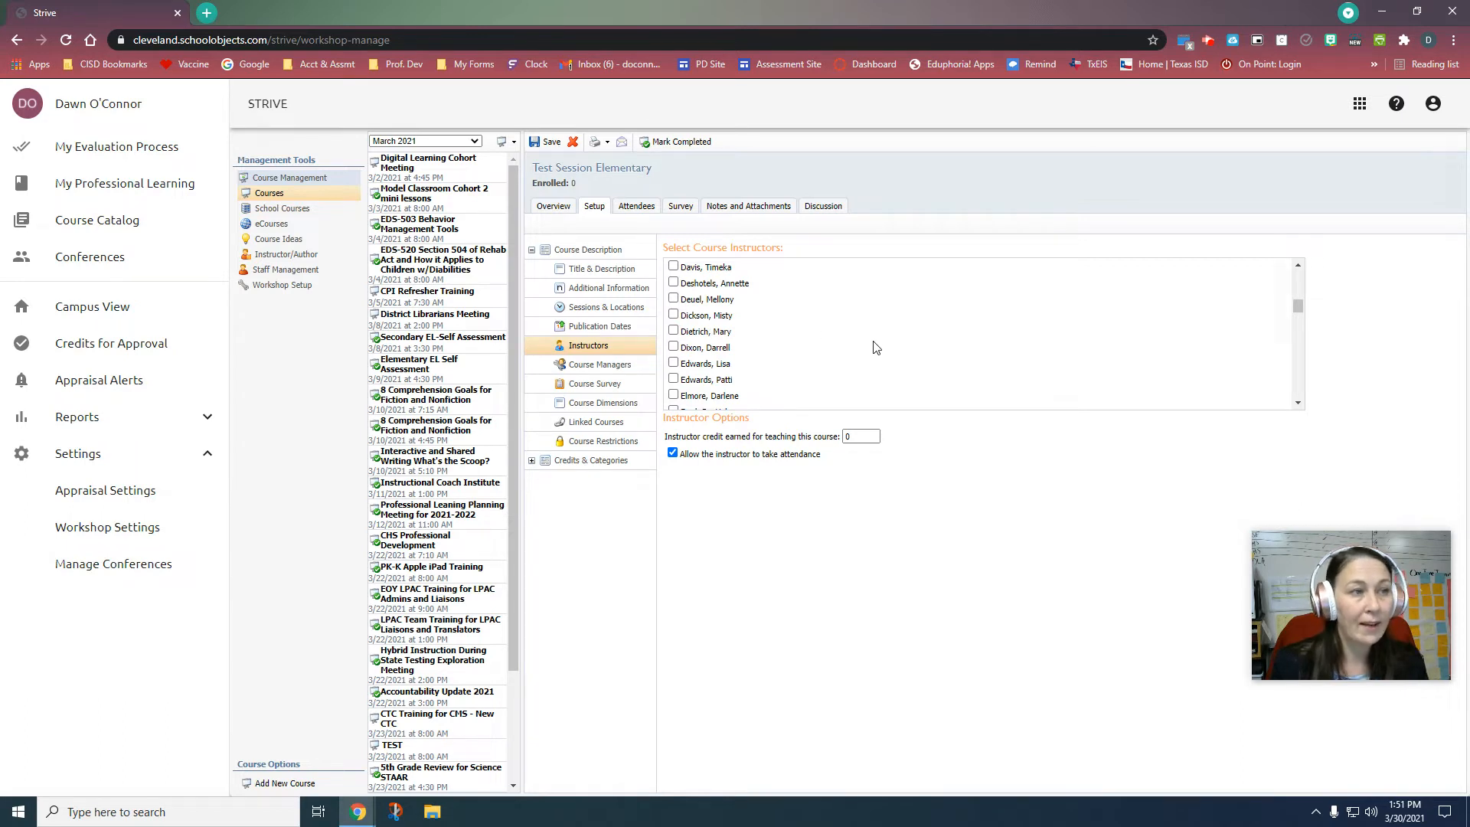
{"action": "scroll", "coordinate": [793, 320], "scroll_direction": "down", "scroll_amount": 10}
{"action": "scroll", "coordinate": [795, 319], "scroll_direction": "up", "scroll_amount": 10}
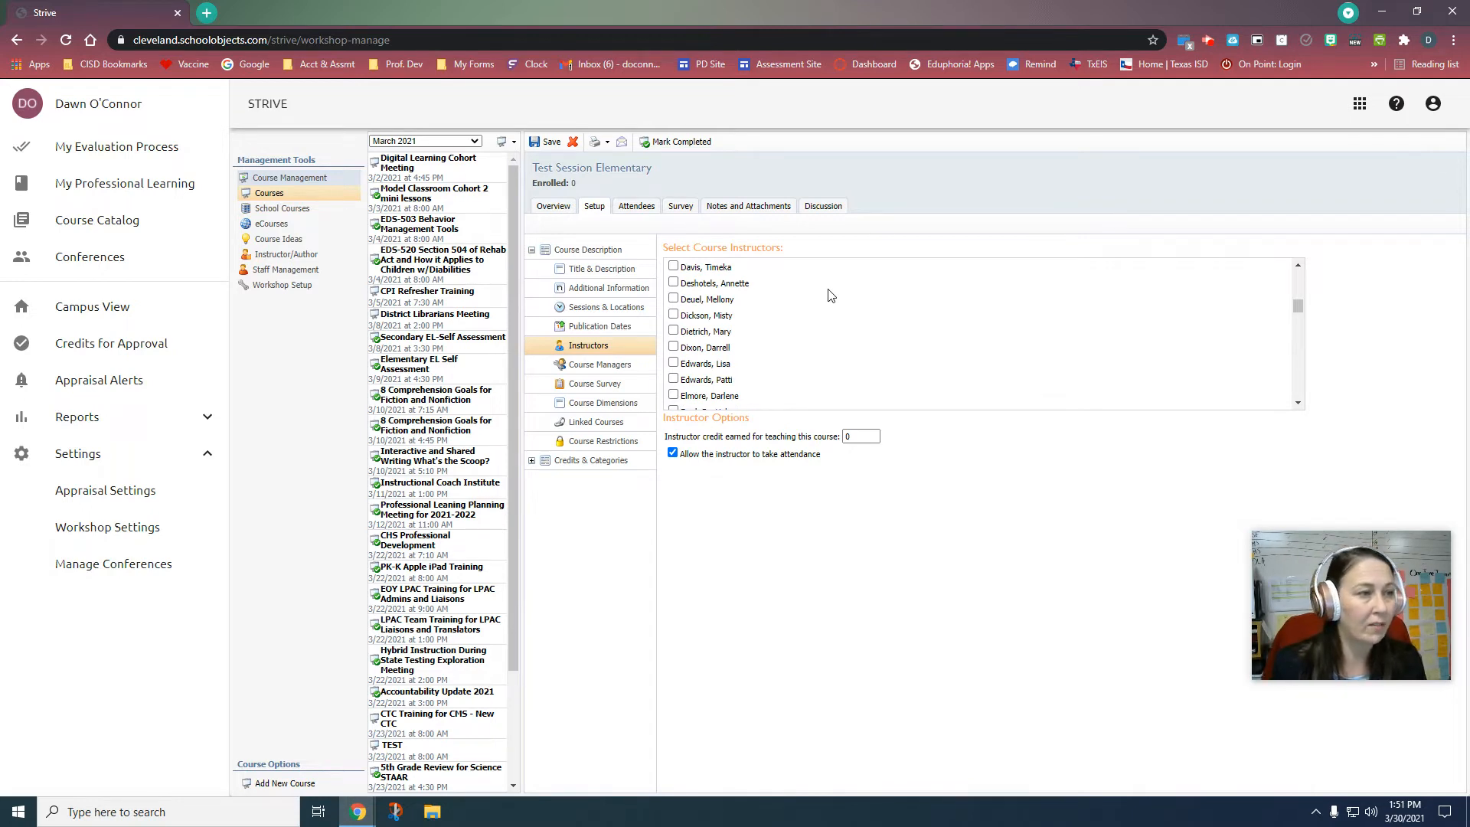
{"action": "left_click", "coordinate": [614, 369]}
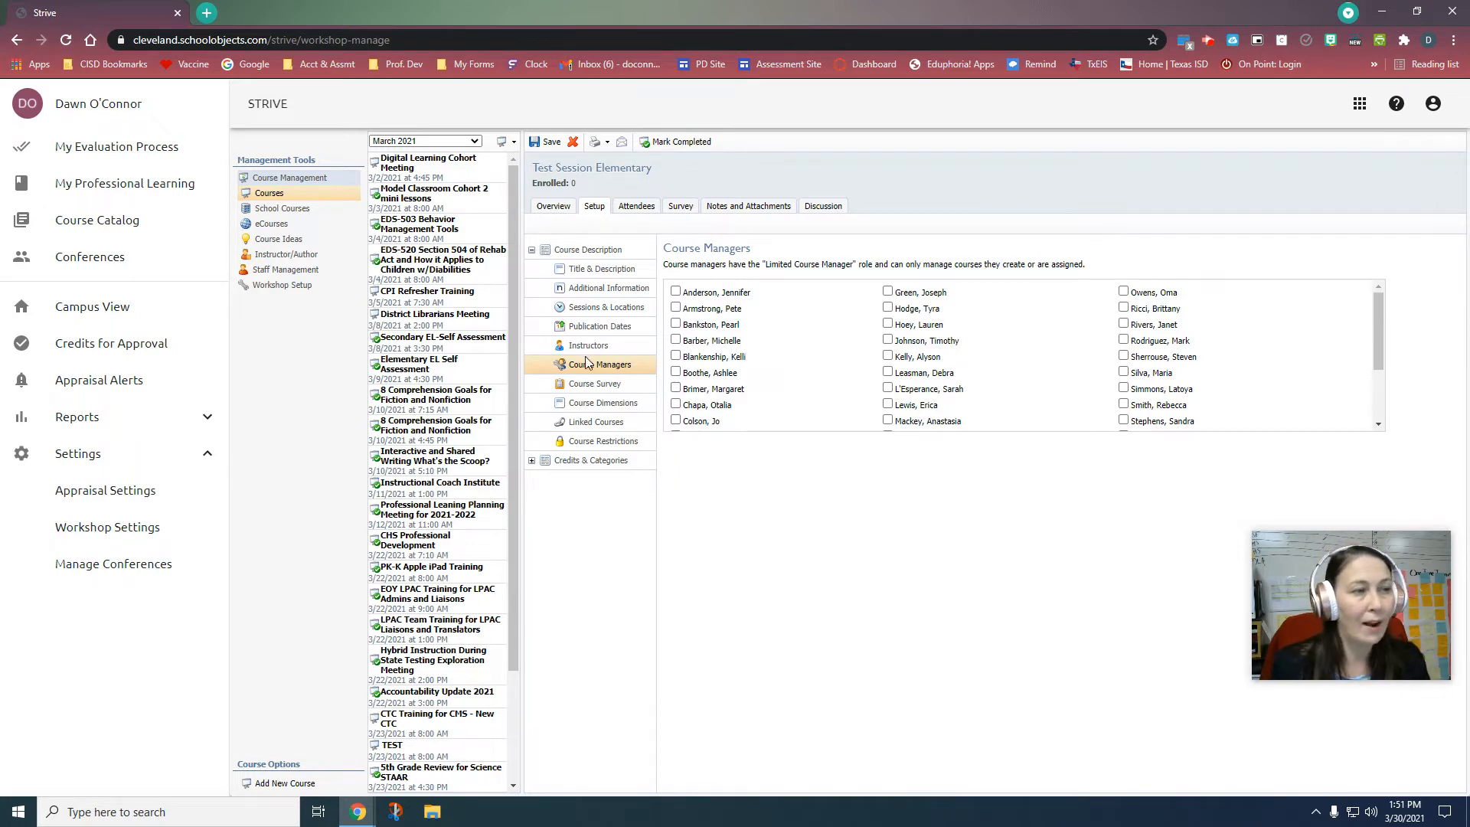
Step: Leave 'A survey is required' unchecked, then view the T-TESS and T-PESS course dimensions
{"action": "left_click", "coordinate": [586, 383]}
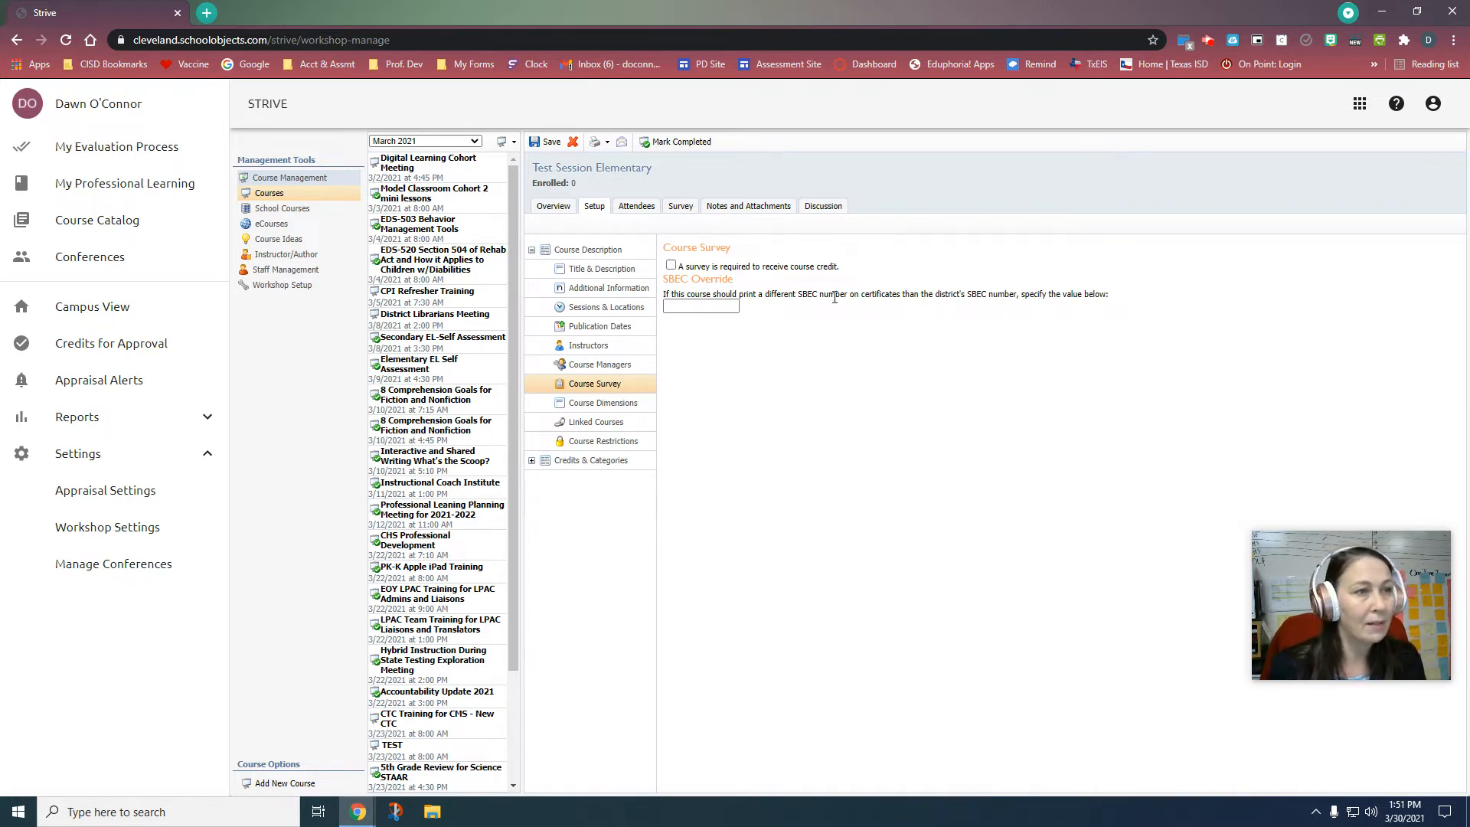
{"action": "left_click", "coordinate": [672, 266]}
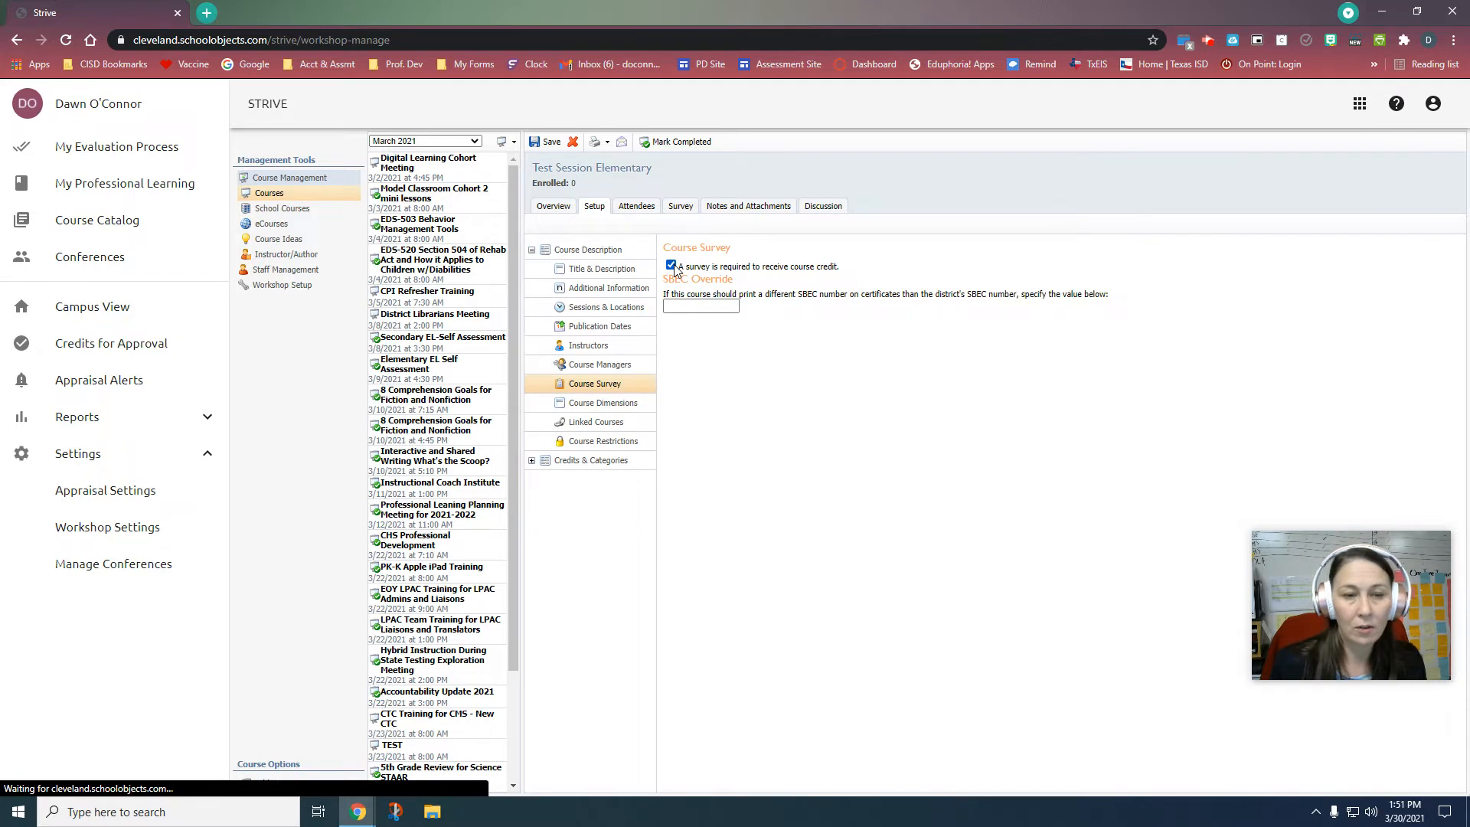
{"action": "left_click", "coordinate": [674, 266]}
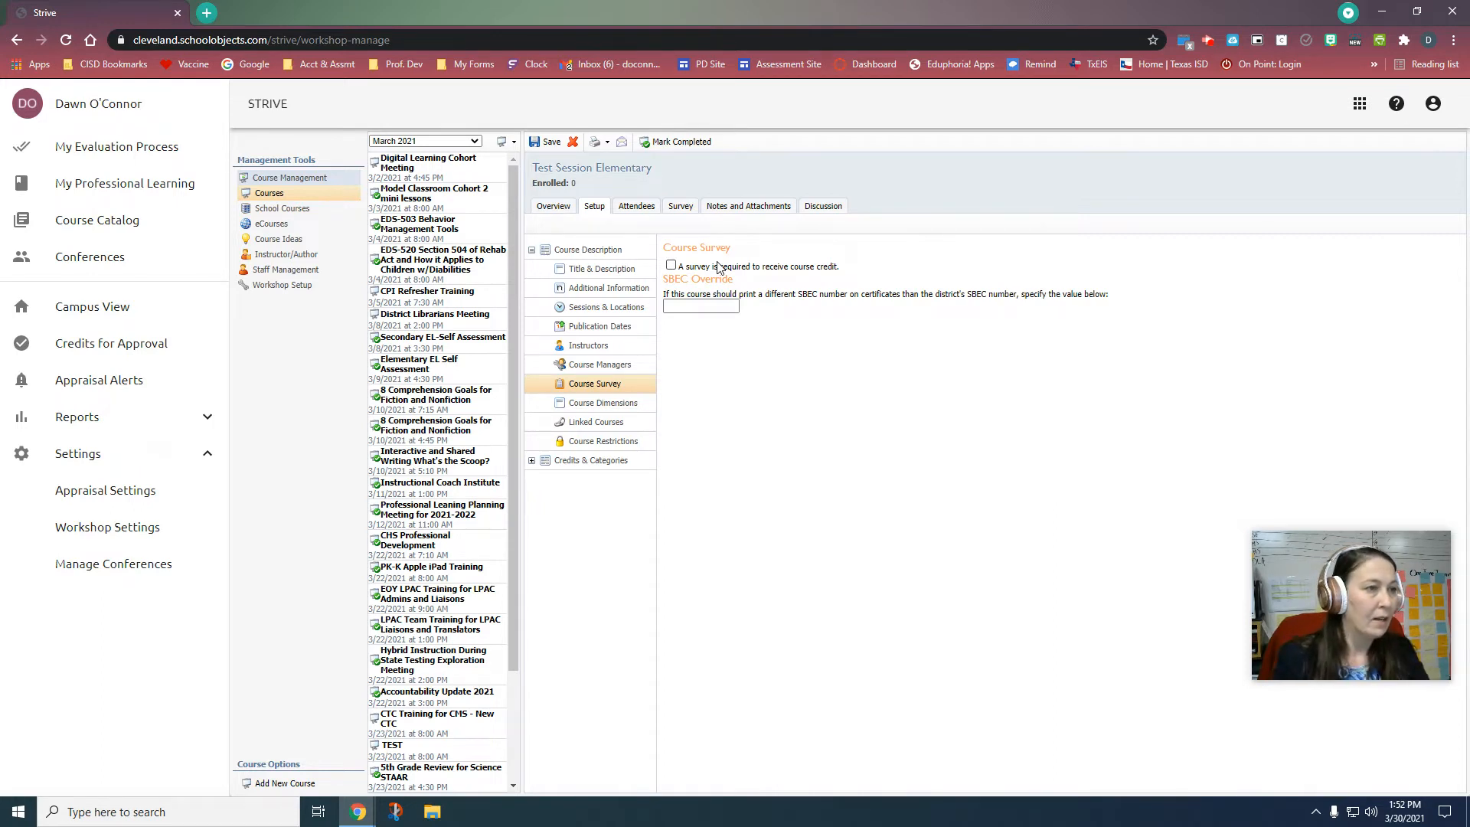
{"action": "left_click", "coordinate": [614, 404]}
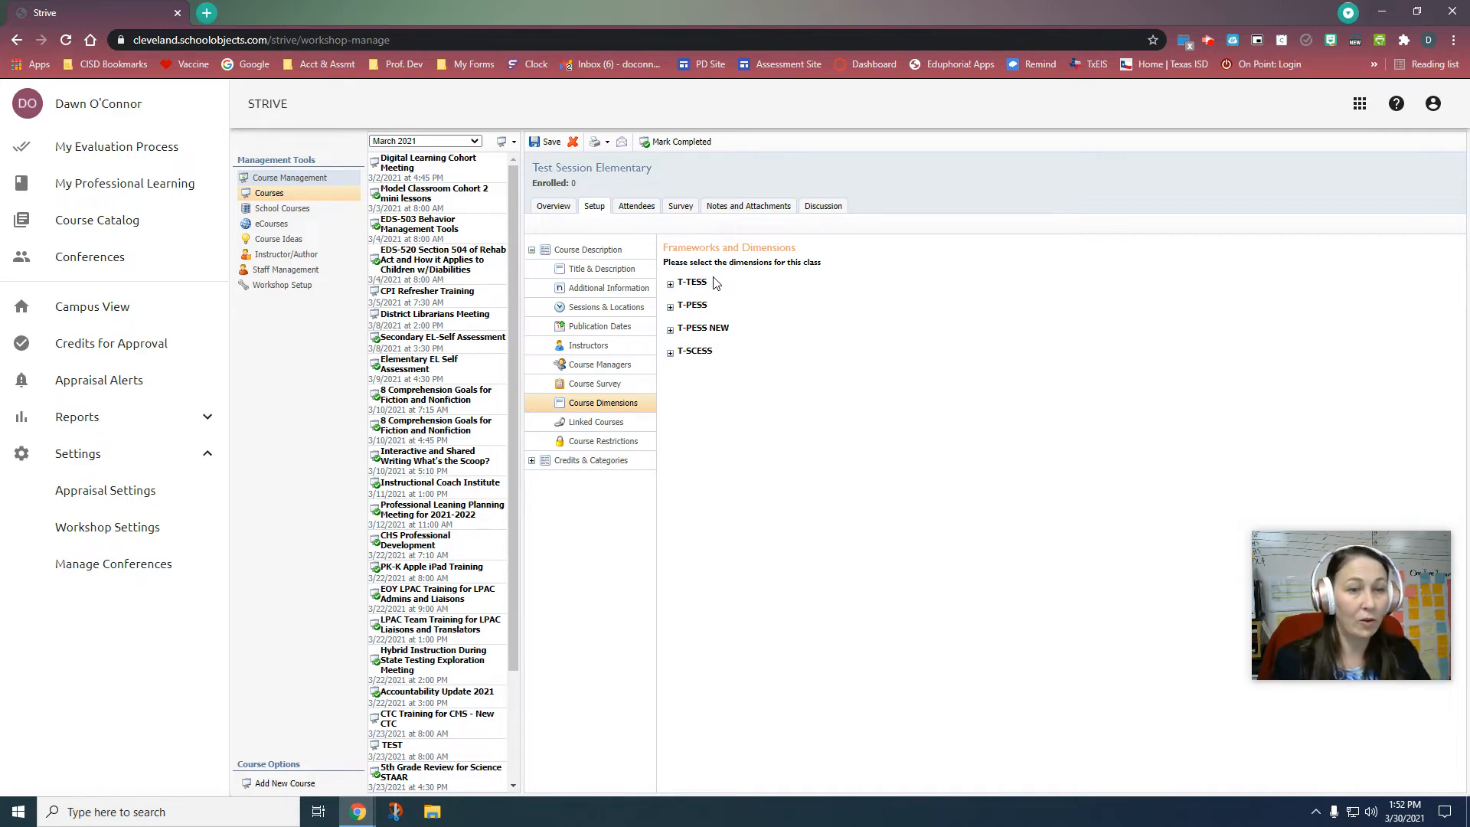
{"action": "left_click", "coordinate": [612, 422]}
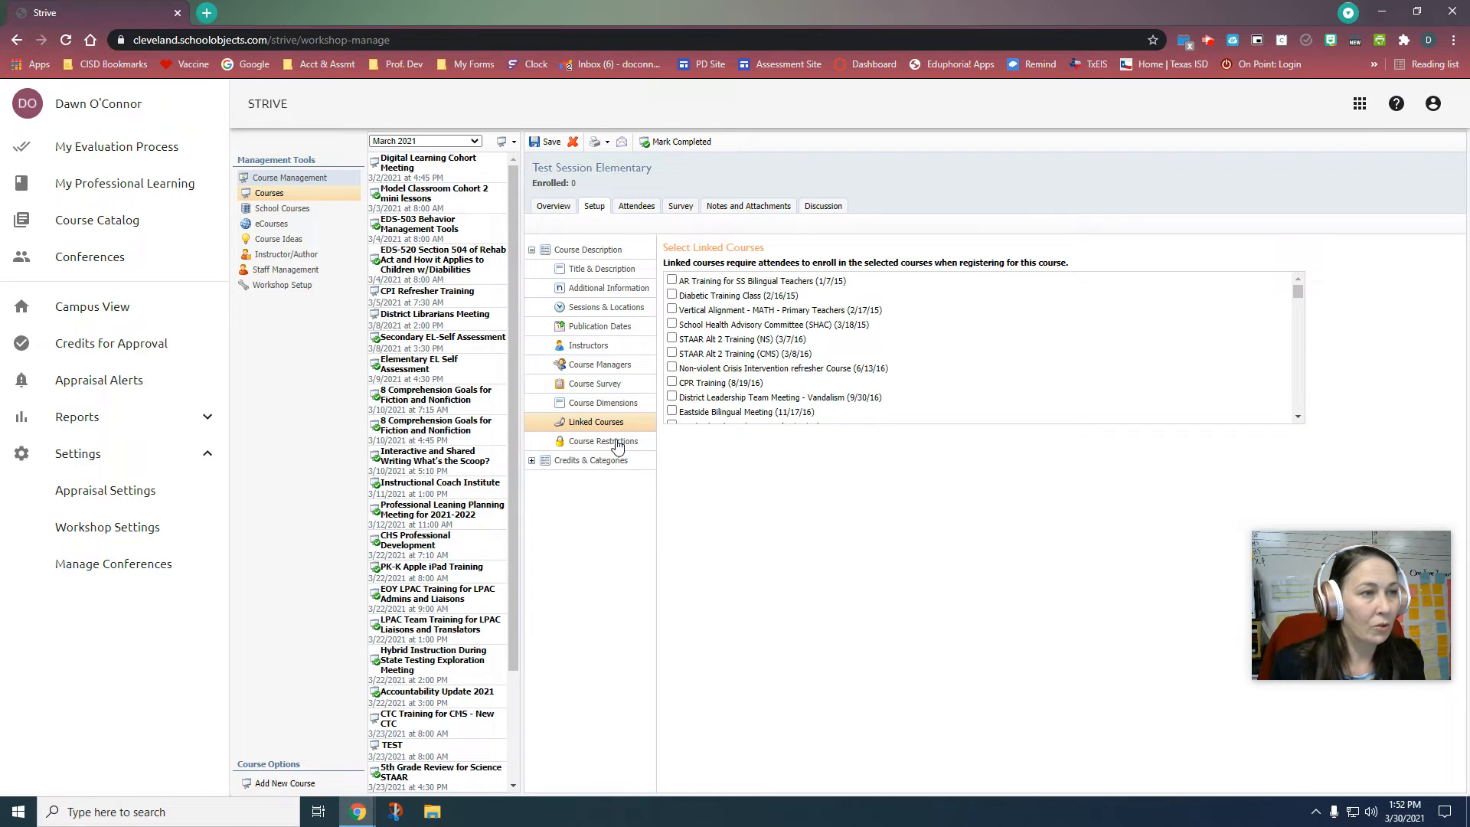
{"action": "left_click", "coordinate": [617, 442]}
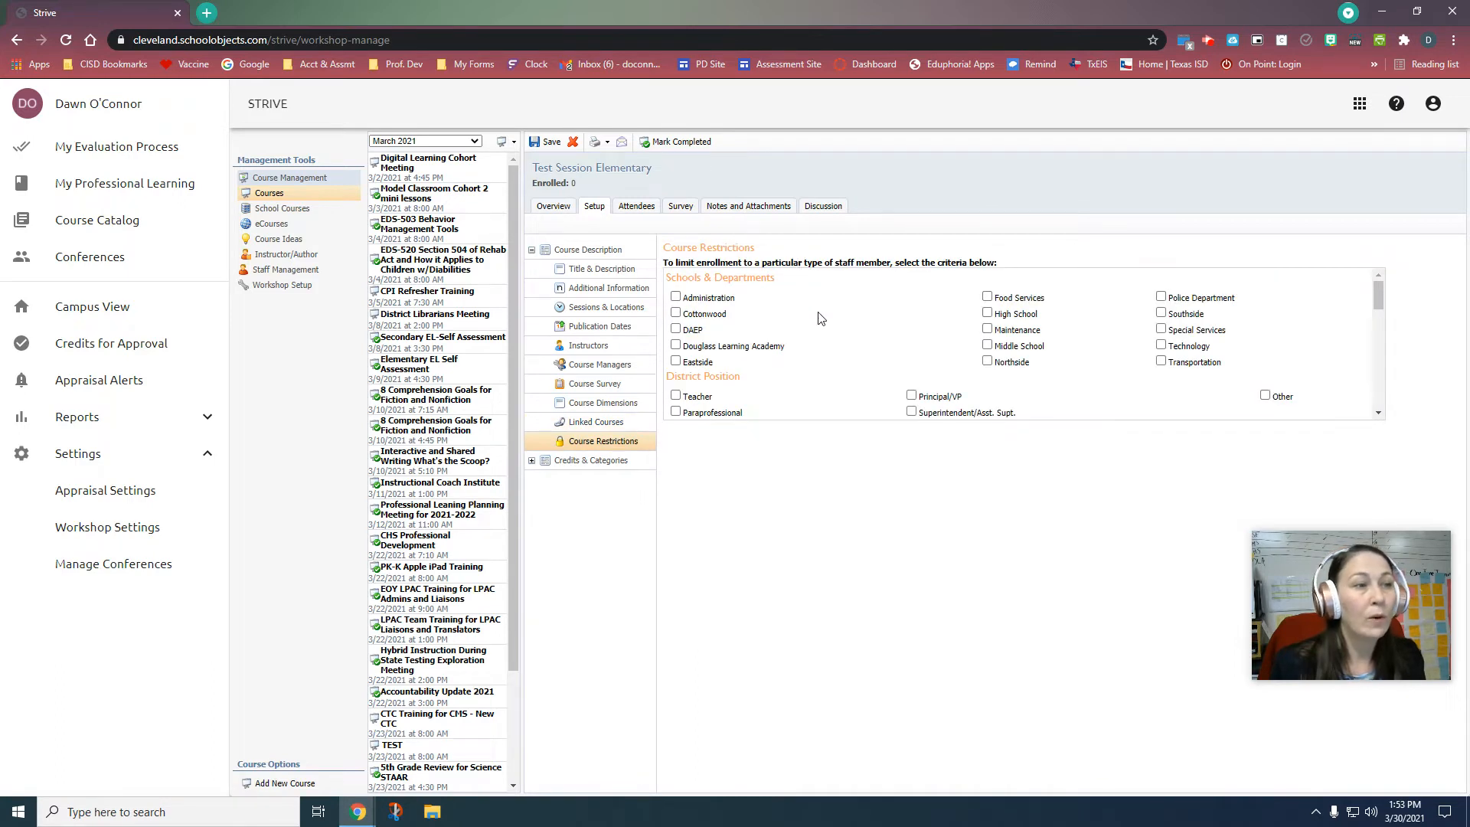
{"action": "scroll", "coordinate": [821, 318], "scroll_direction": "down", "scroll_amount": 3}
{"action": "scroll", "coordinate": [821, 318], "scroll_direction": "up", "scroll_amount": 3}
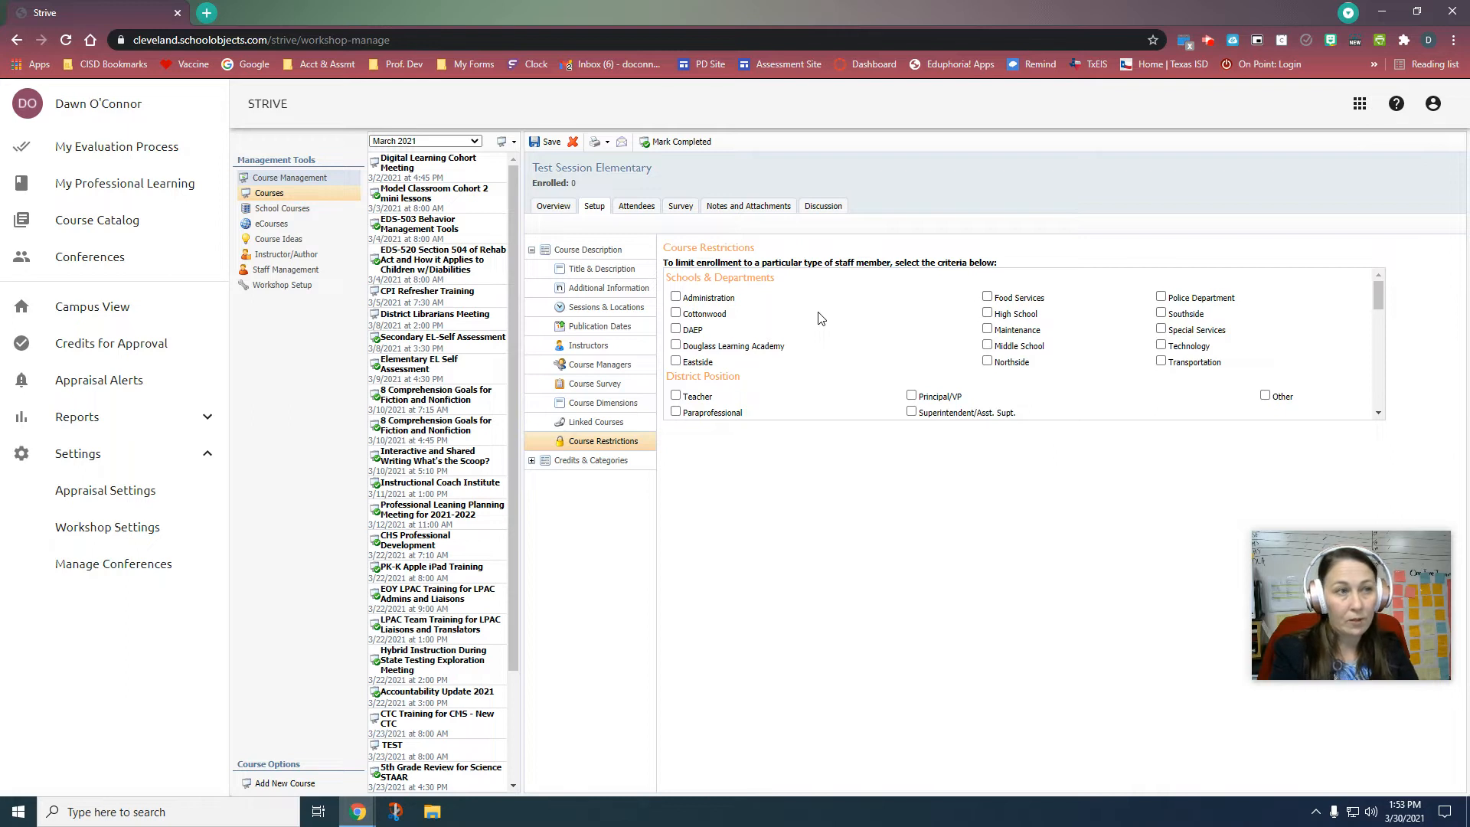
{"action": "left_click", "coordinate": [988, 345]}
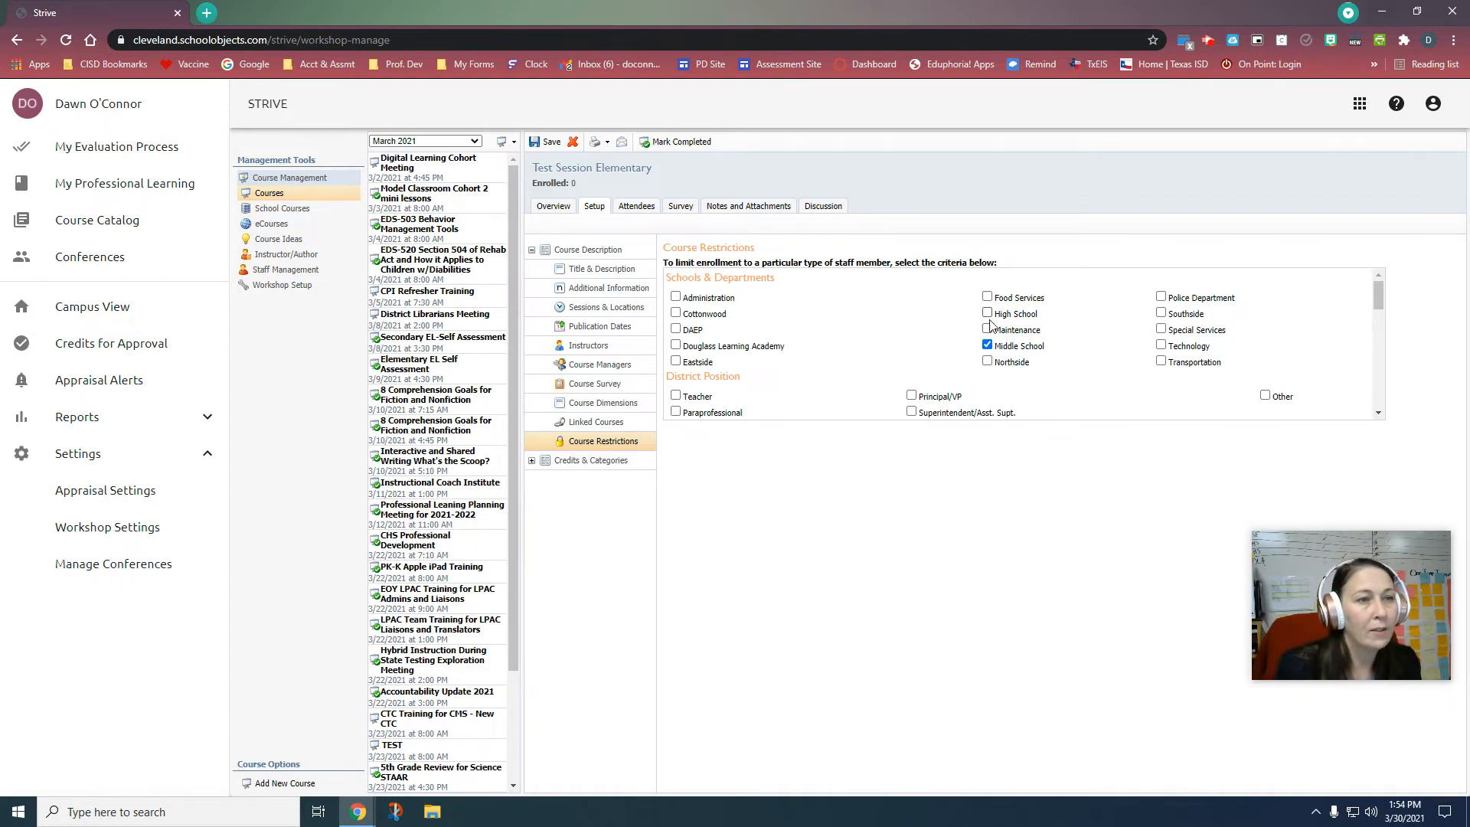
{"action": "left_click", "coordinate": [987, 346]}
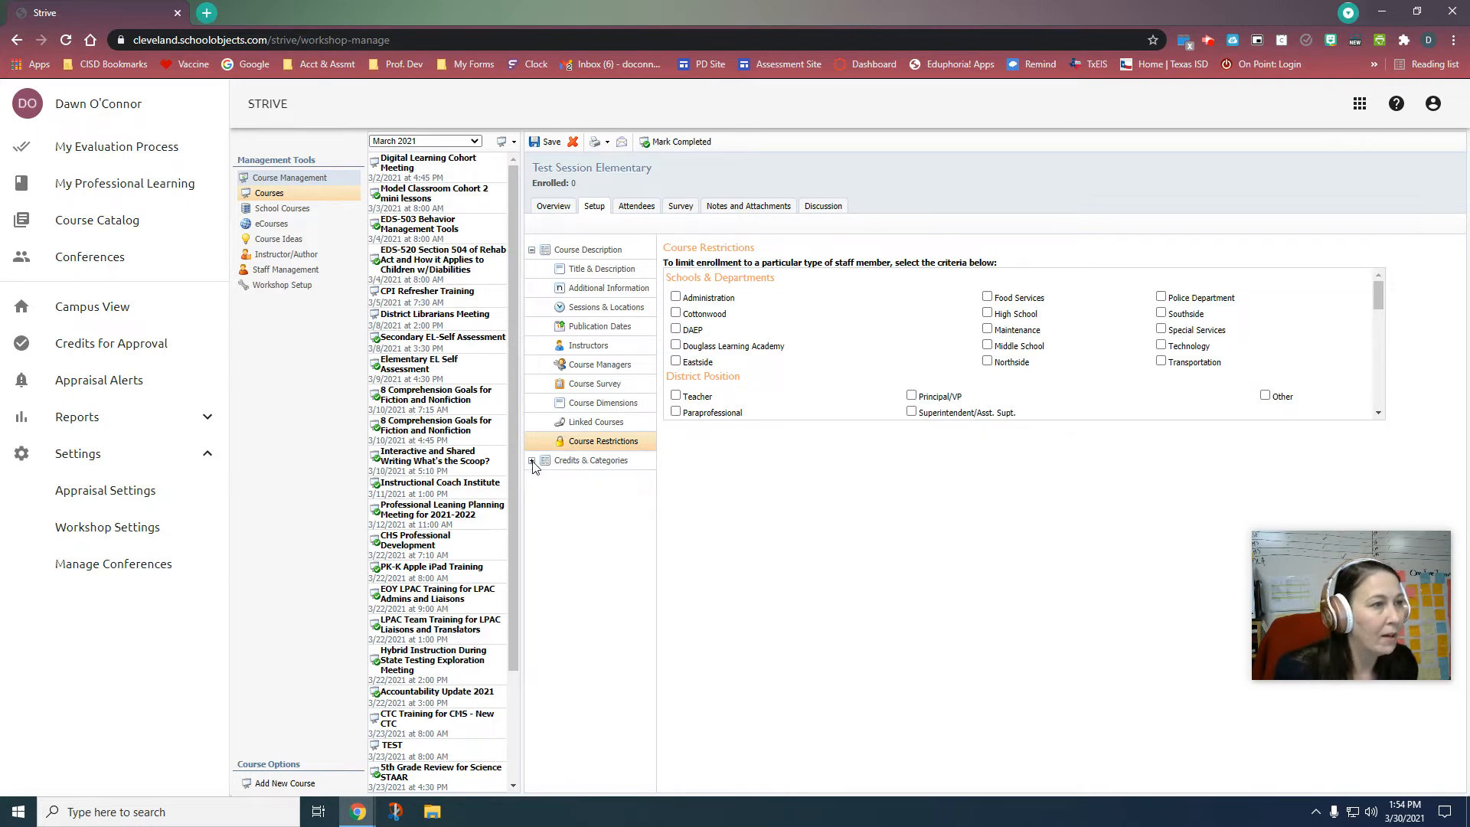
Step: Enter 2 for Texas SBEC CPE in the Course Credit values
{"action": "left_click", "coordinate": [533, 251]}
{"action": "left_click", "coordinate": [532, 271]}
{"action": "left_click", "coordinate": [613, 289]}
{"action": "scroll", "coordinate": [859, 329], "scroll_direction": "down", "scroll_amount": 5}
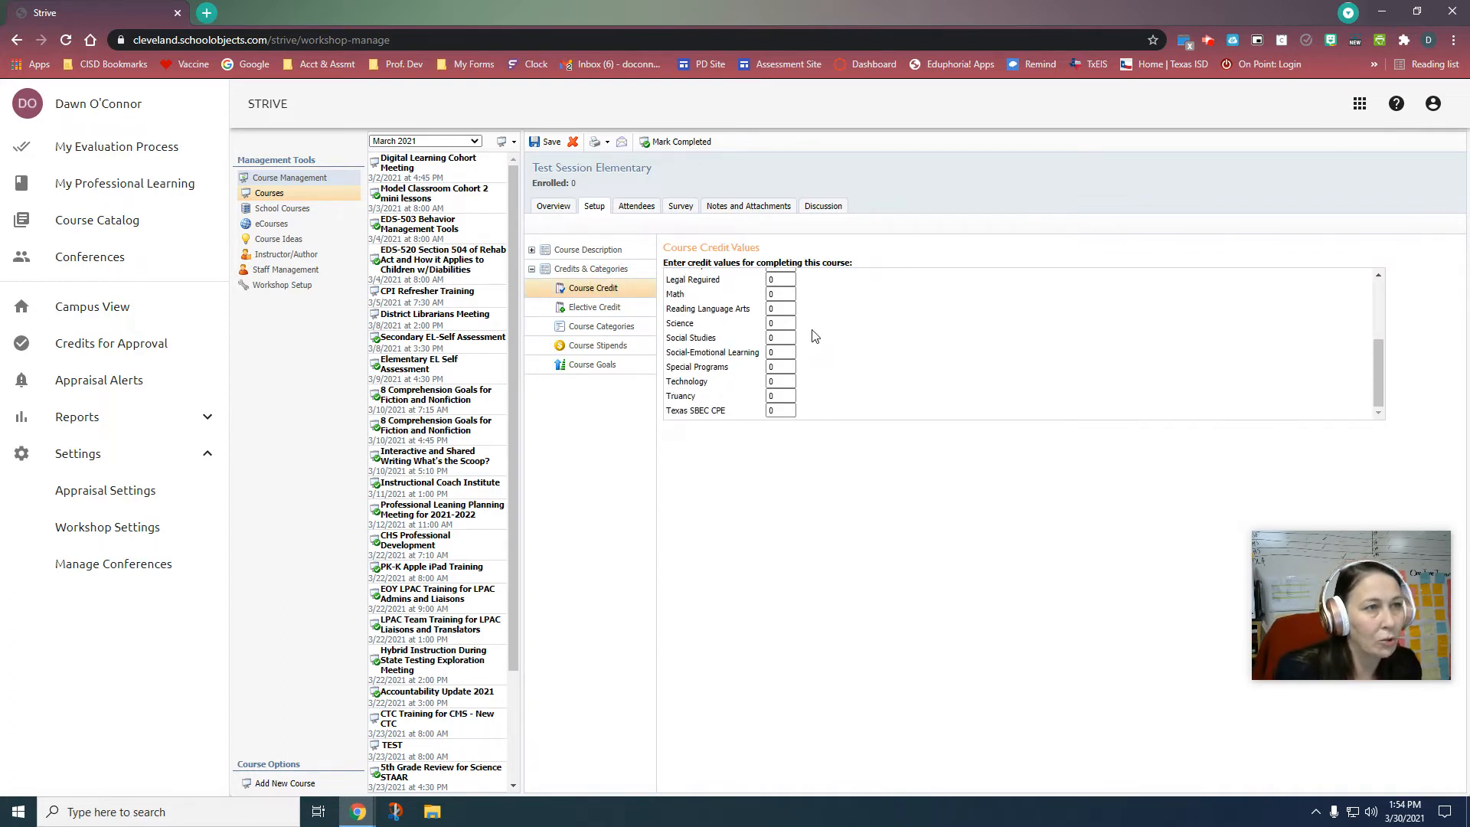
{"action": "left_click", "coordinate": [769, 411]}
{"action": "type", "text": "2"}
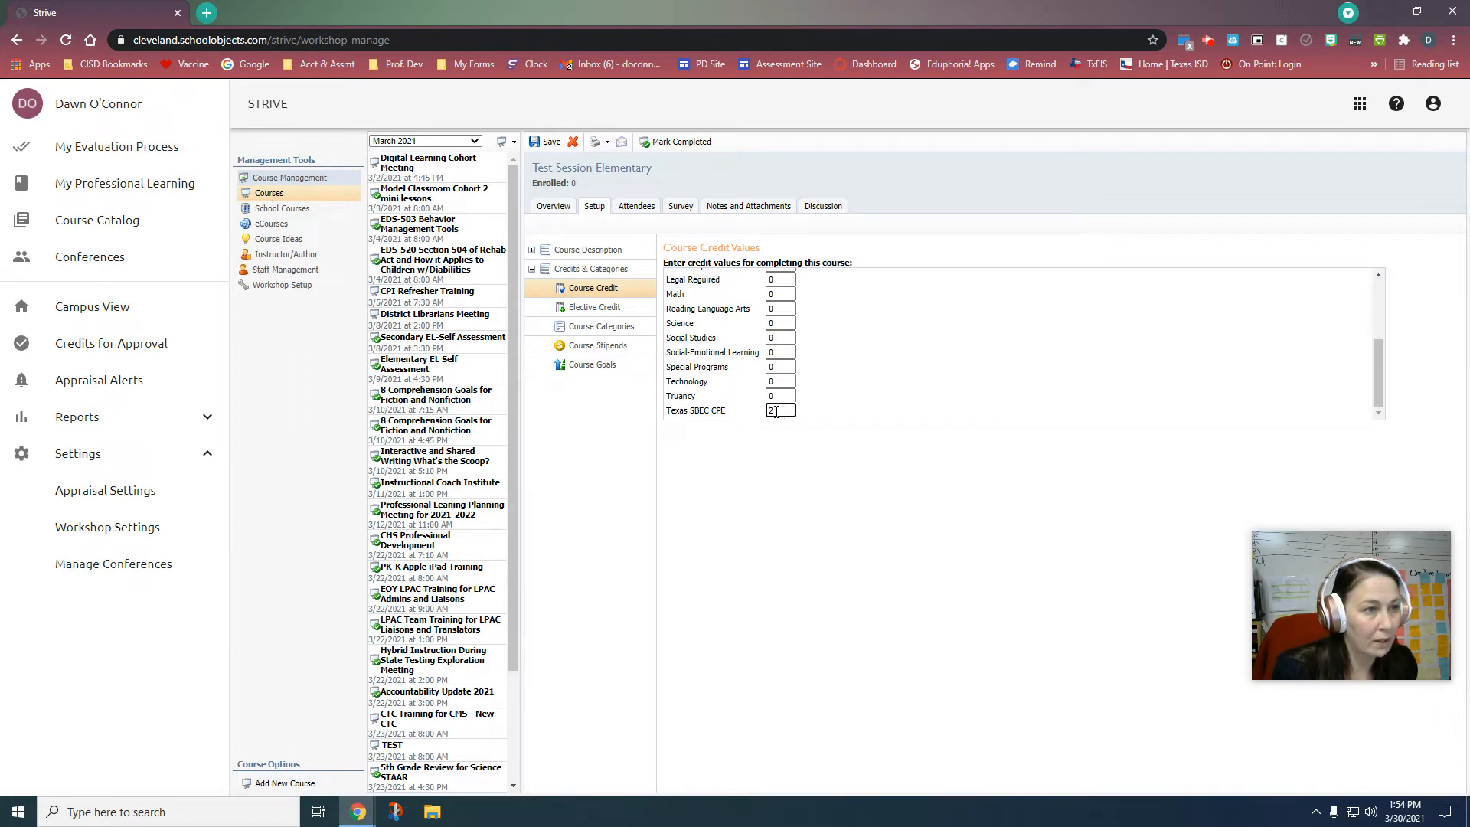
Step: Leave the Assessment credit empty and view the Elective Credit settings
{"action": "scroll", "coordinate": [776, 411], "scroll_direction": "up", "scroll_amount": 3}
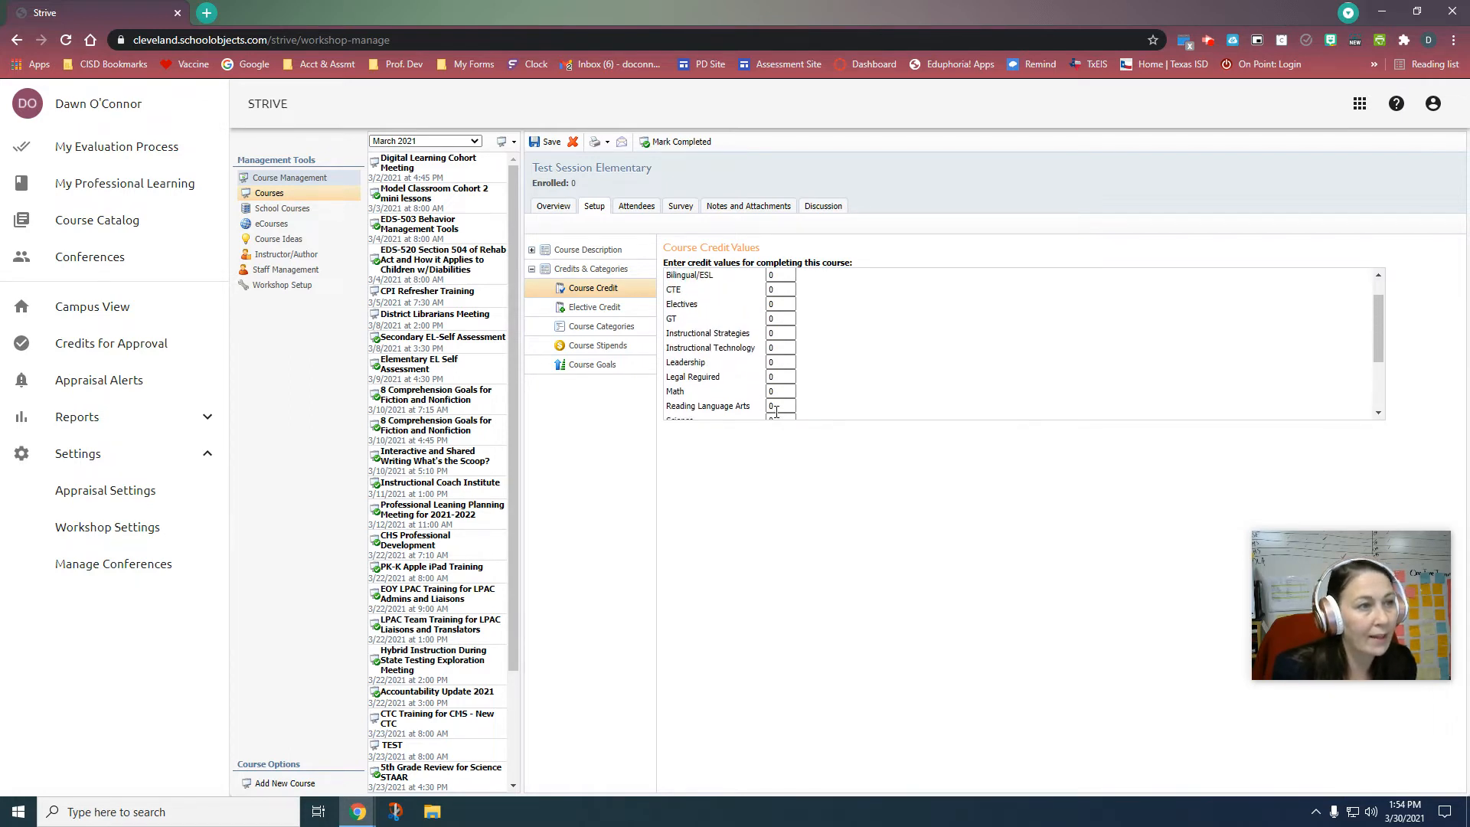
{"action": "double_click", "coordinate": [780, 295]}
{"action": "type", "text": "2"}
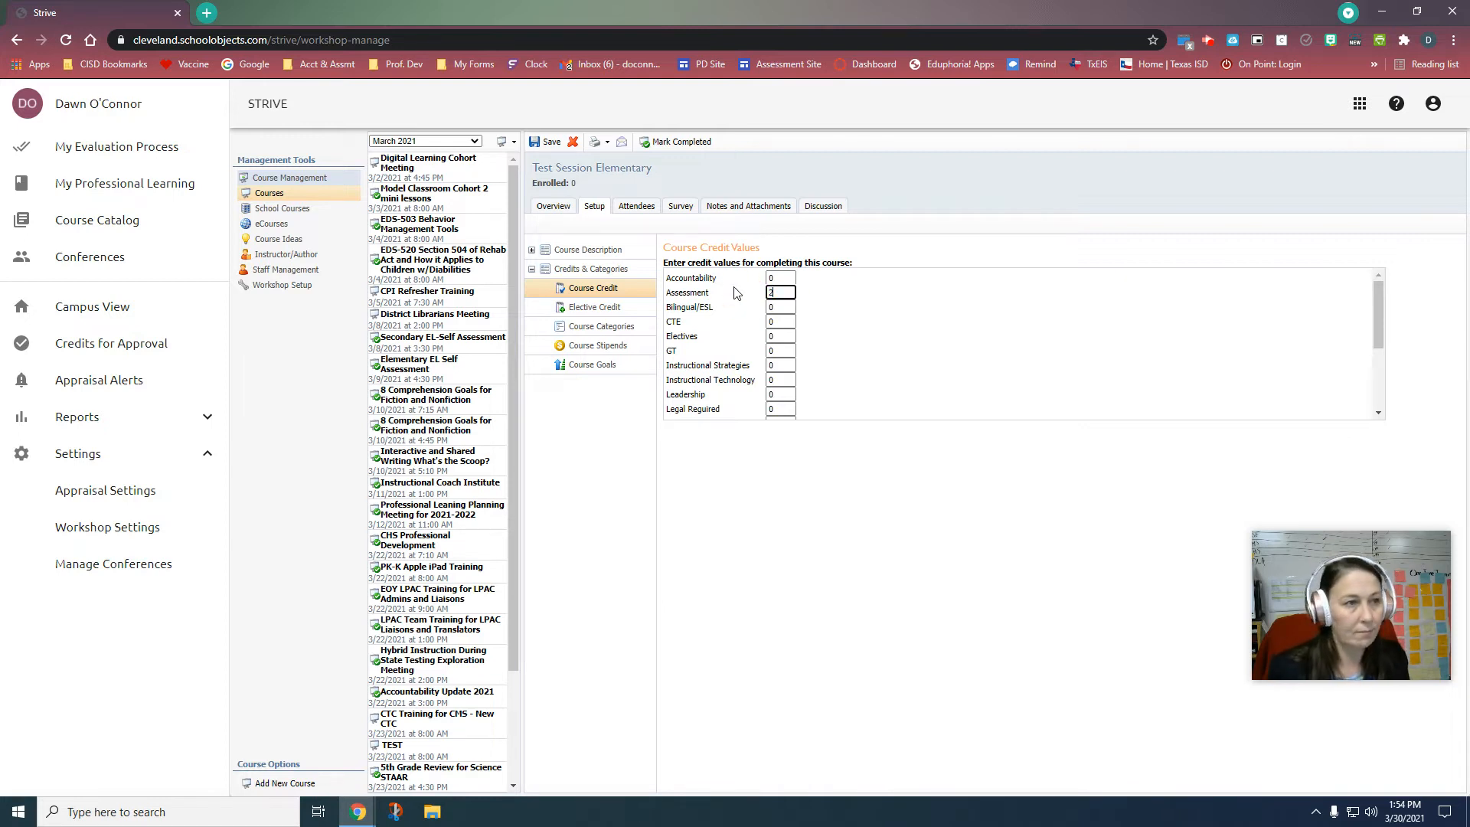
{"action": "key", "text": "BackSpace"}
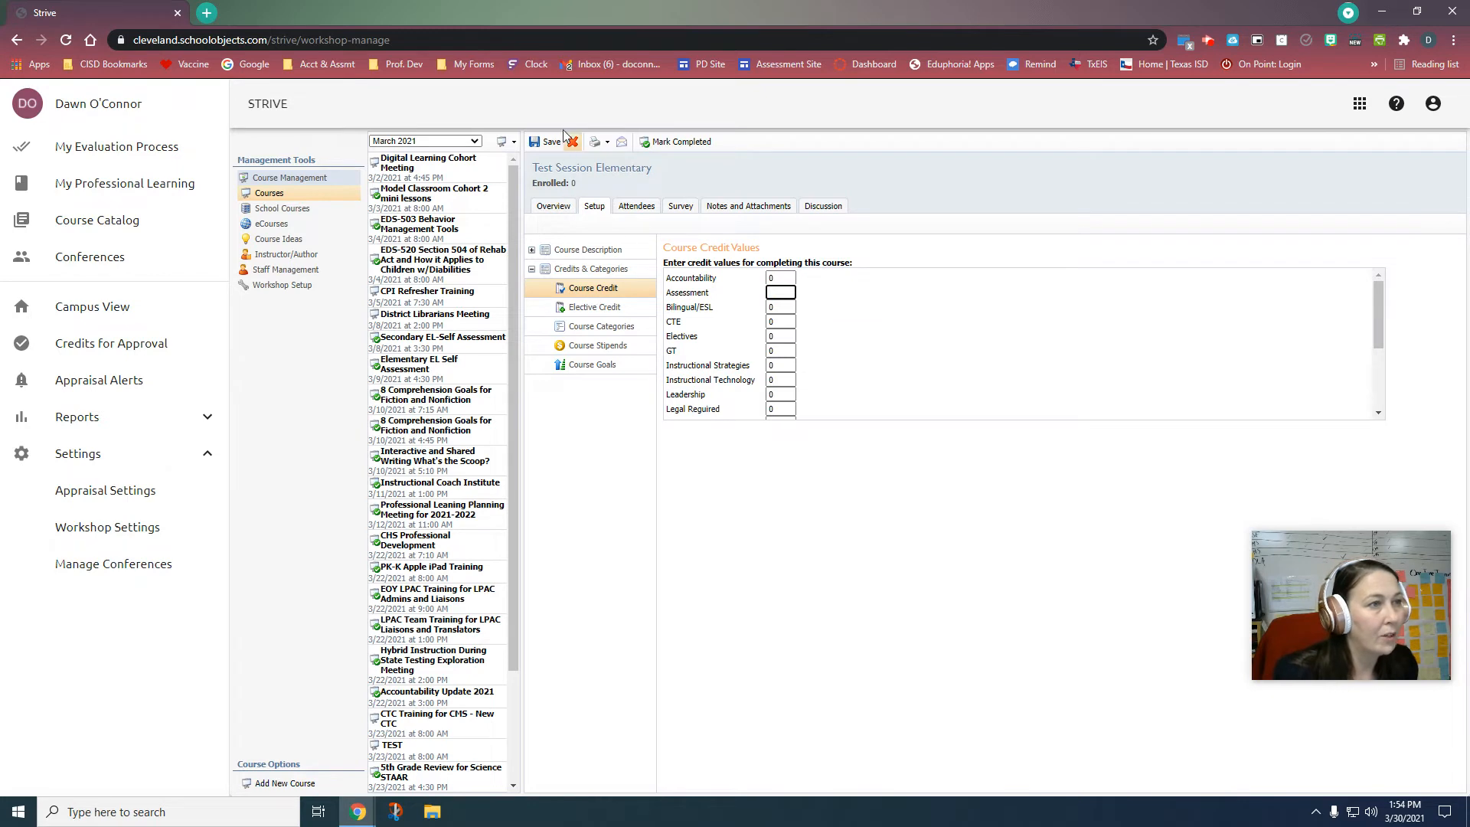
{"action": "left_click", "coordinate": [619, 310]}
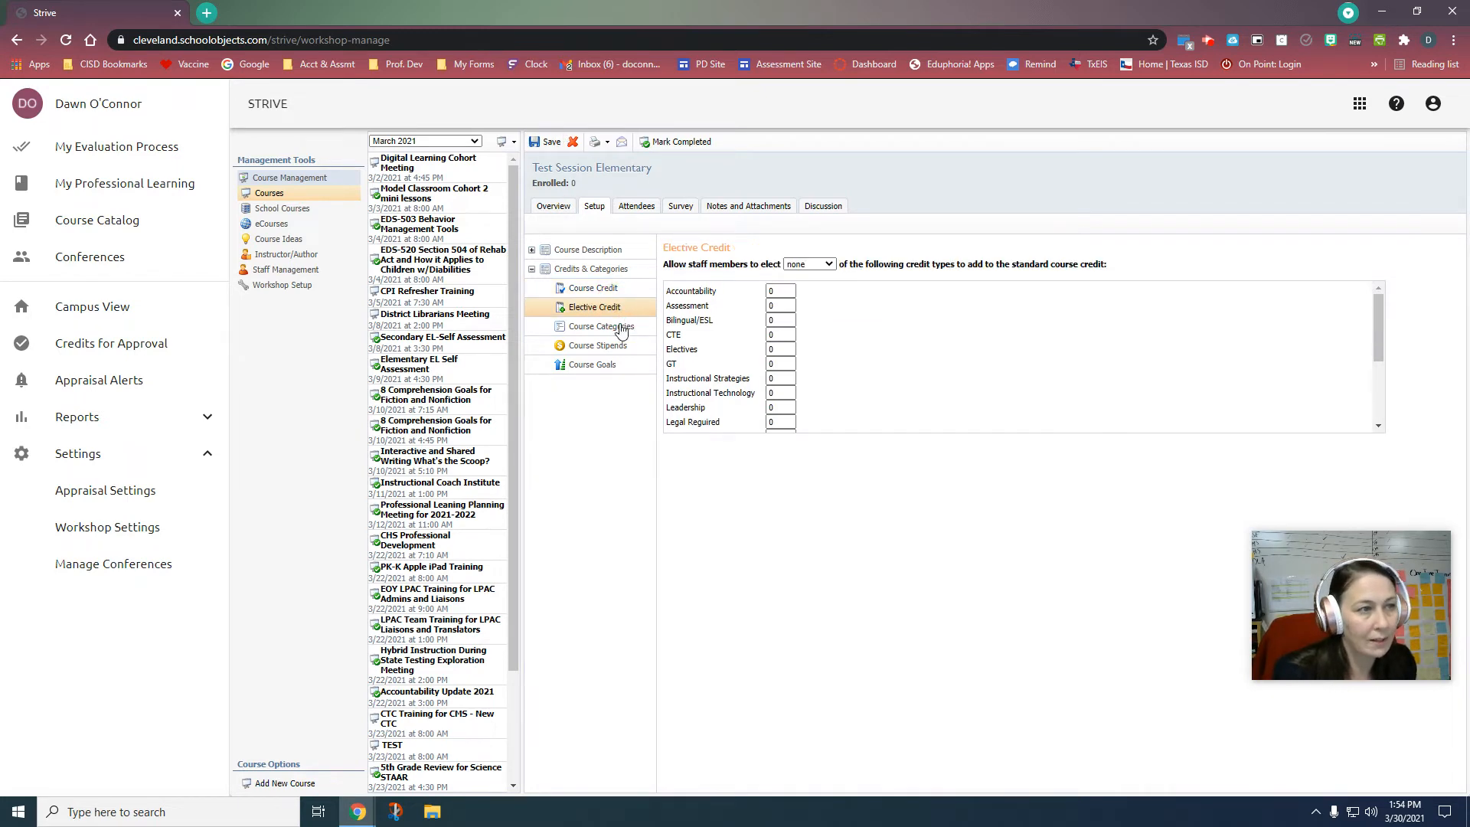
Step: Leave Assessment and Bilingual categories unticked and view the CHS Campus Improvement Plan 2011-12 goals
{"action": "left_click", "coordinate": [621, 328]}
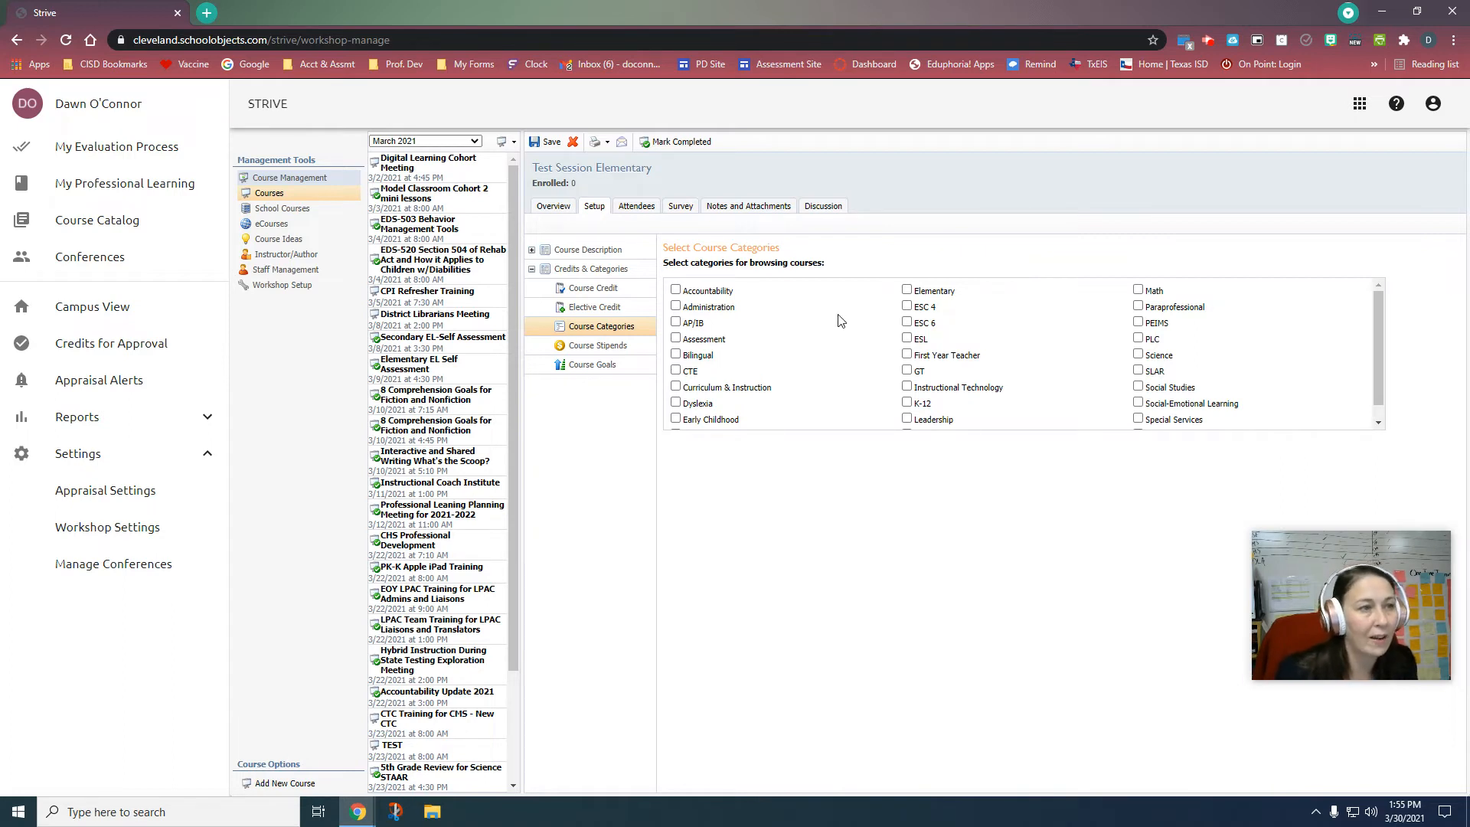
{"action": "left_click", "coordinate": [676, 337]}
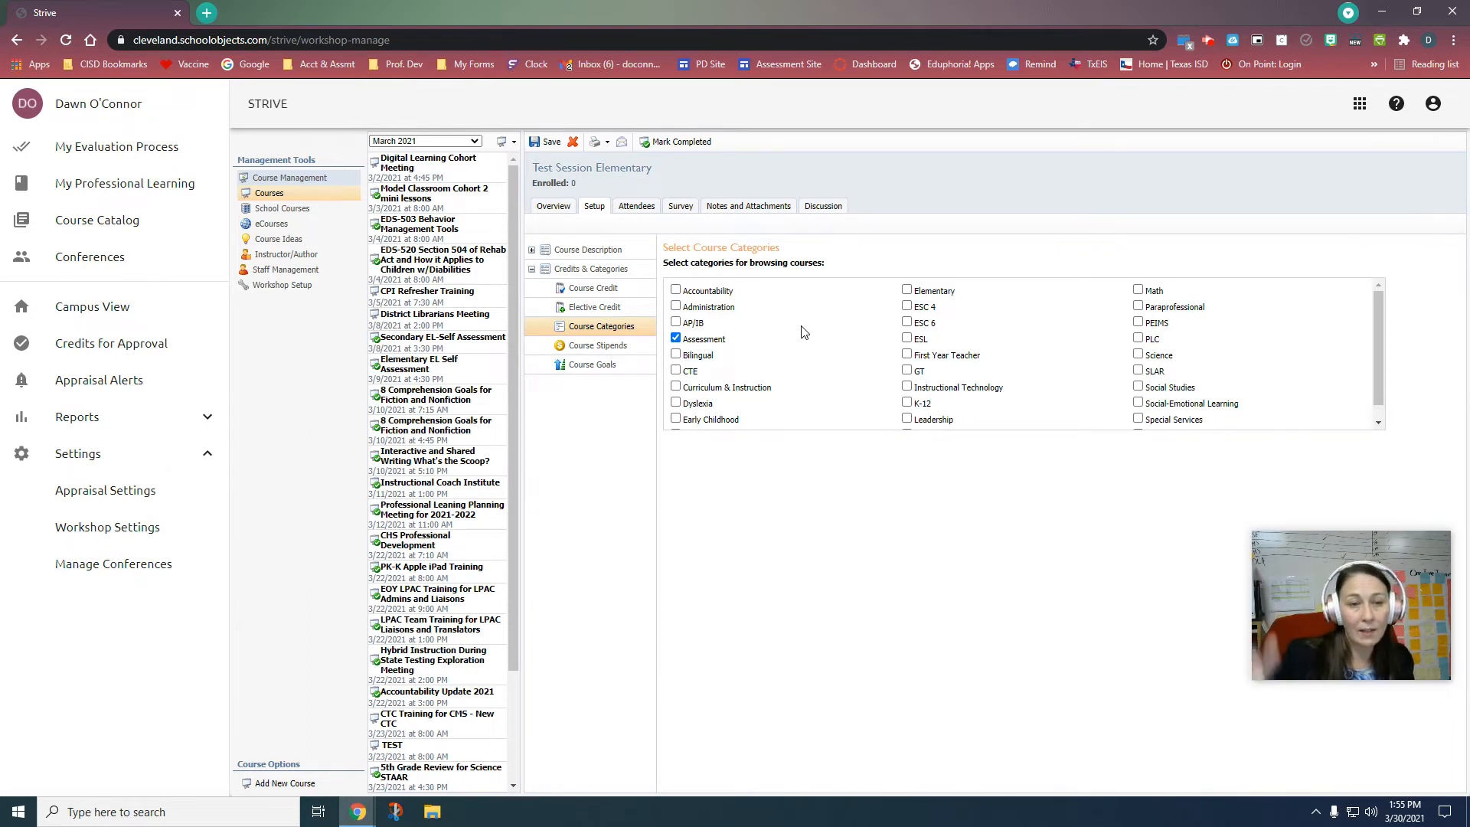
{"action": "left_click", "coordinate": [675, 339]}
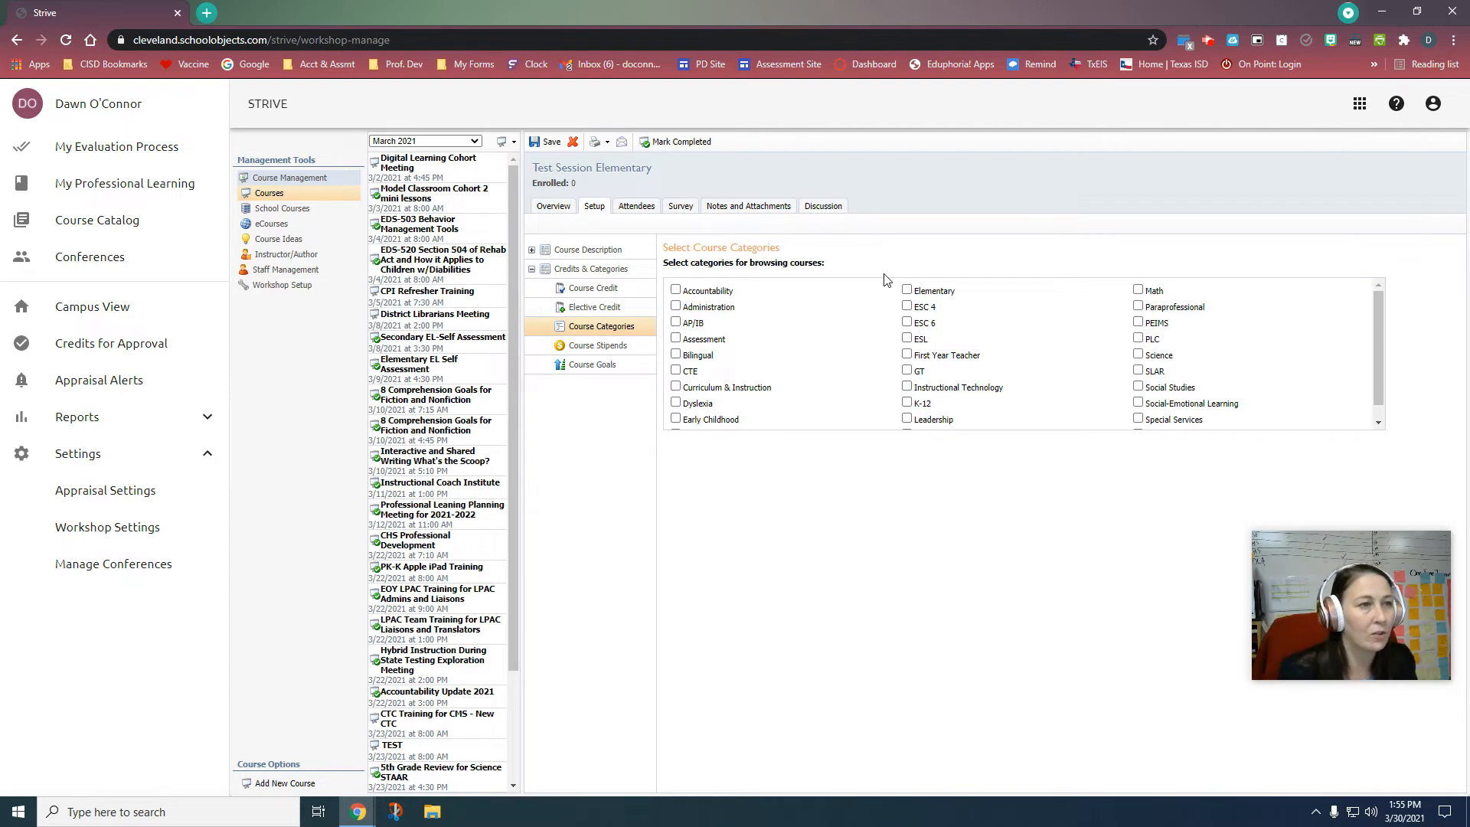
{"action": "left_click", "coordinate": [708, 357]}
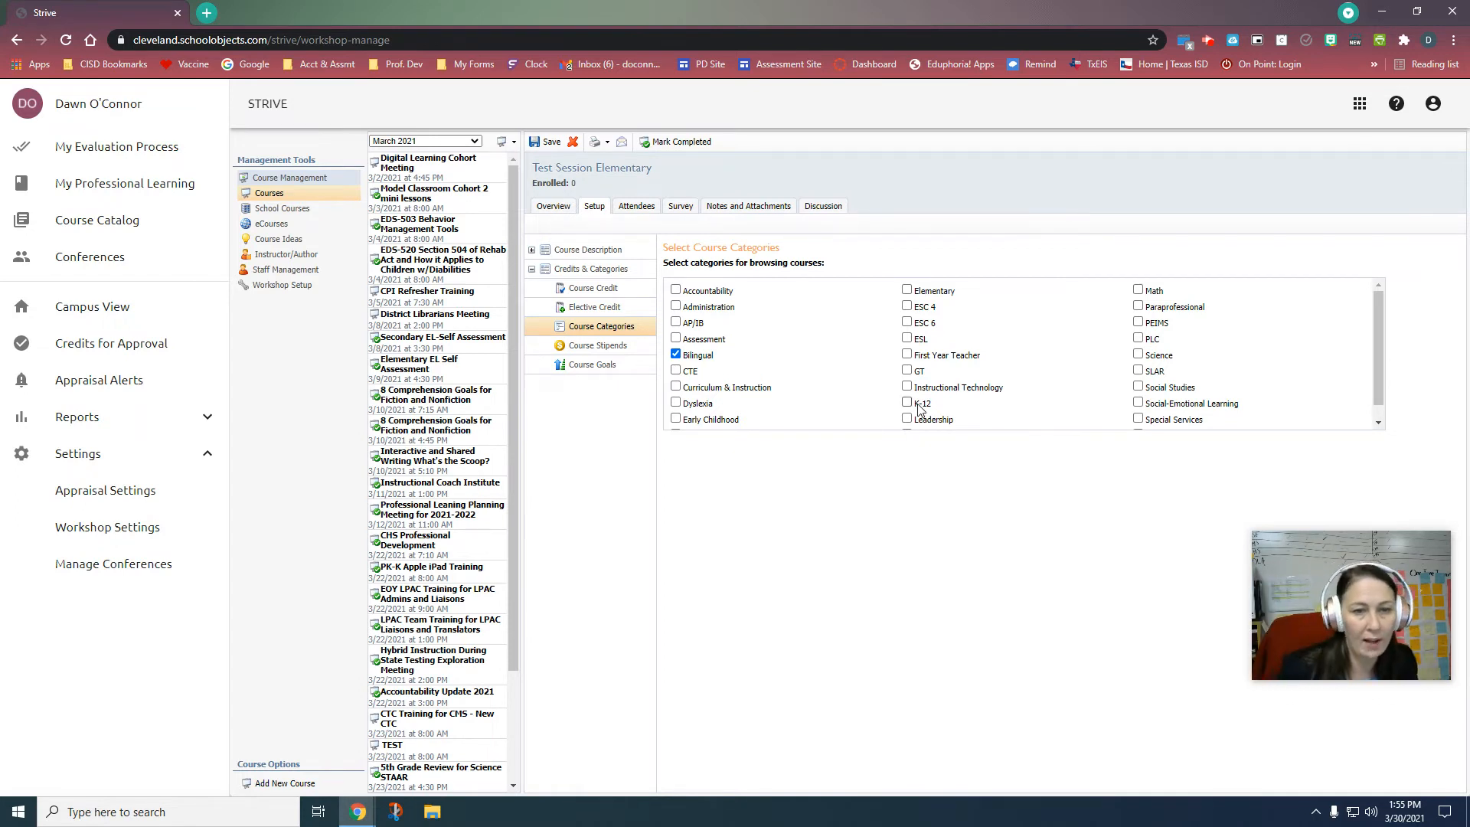
{"action": "left_click", "coordinate": [676, 356]}
{"action": "left_click", "coordinate": [676, 356]}
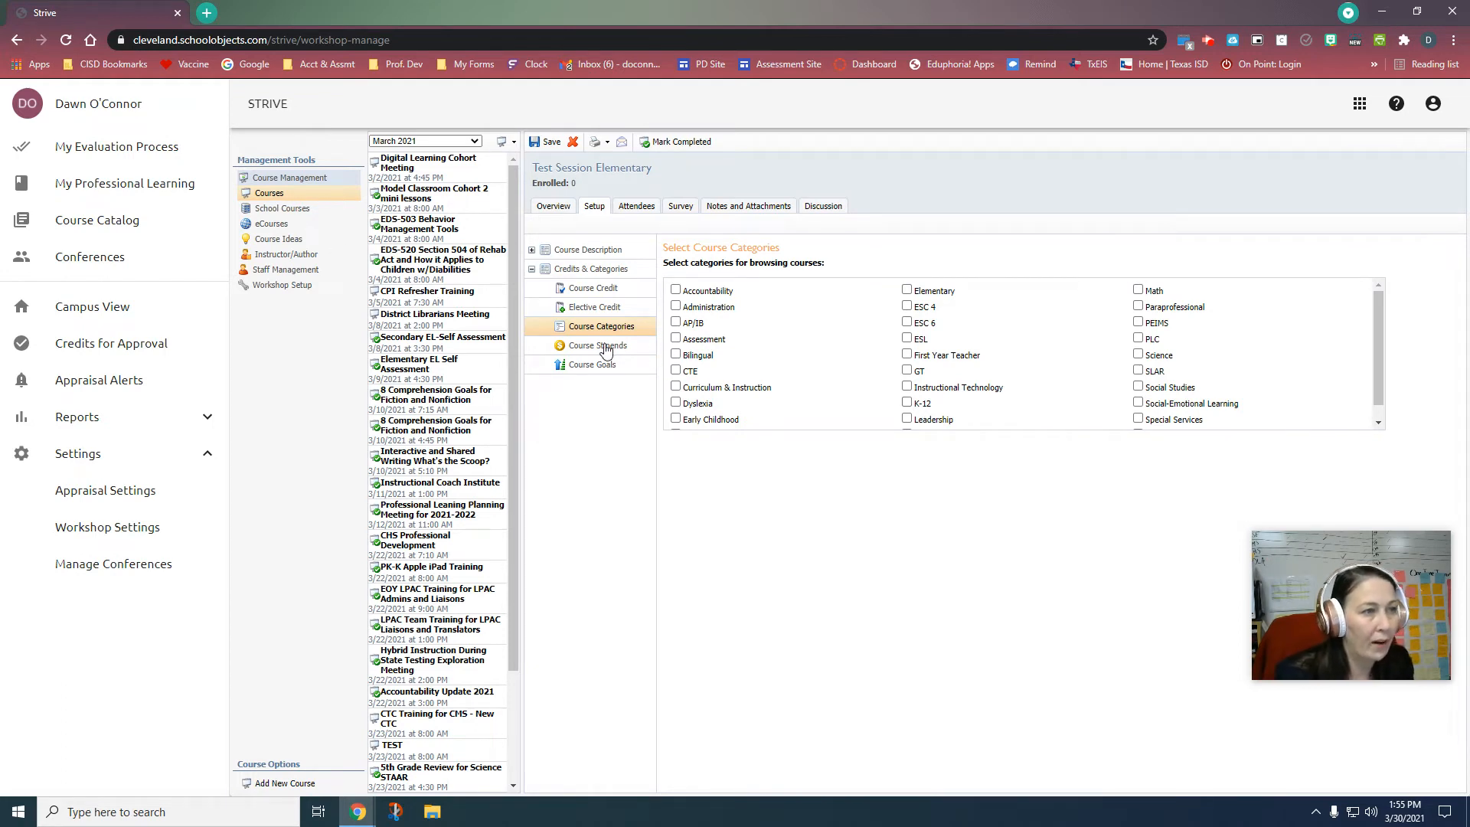
{"action": "left_click", "coordinate": [597, 365]}
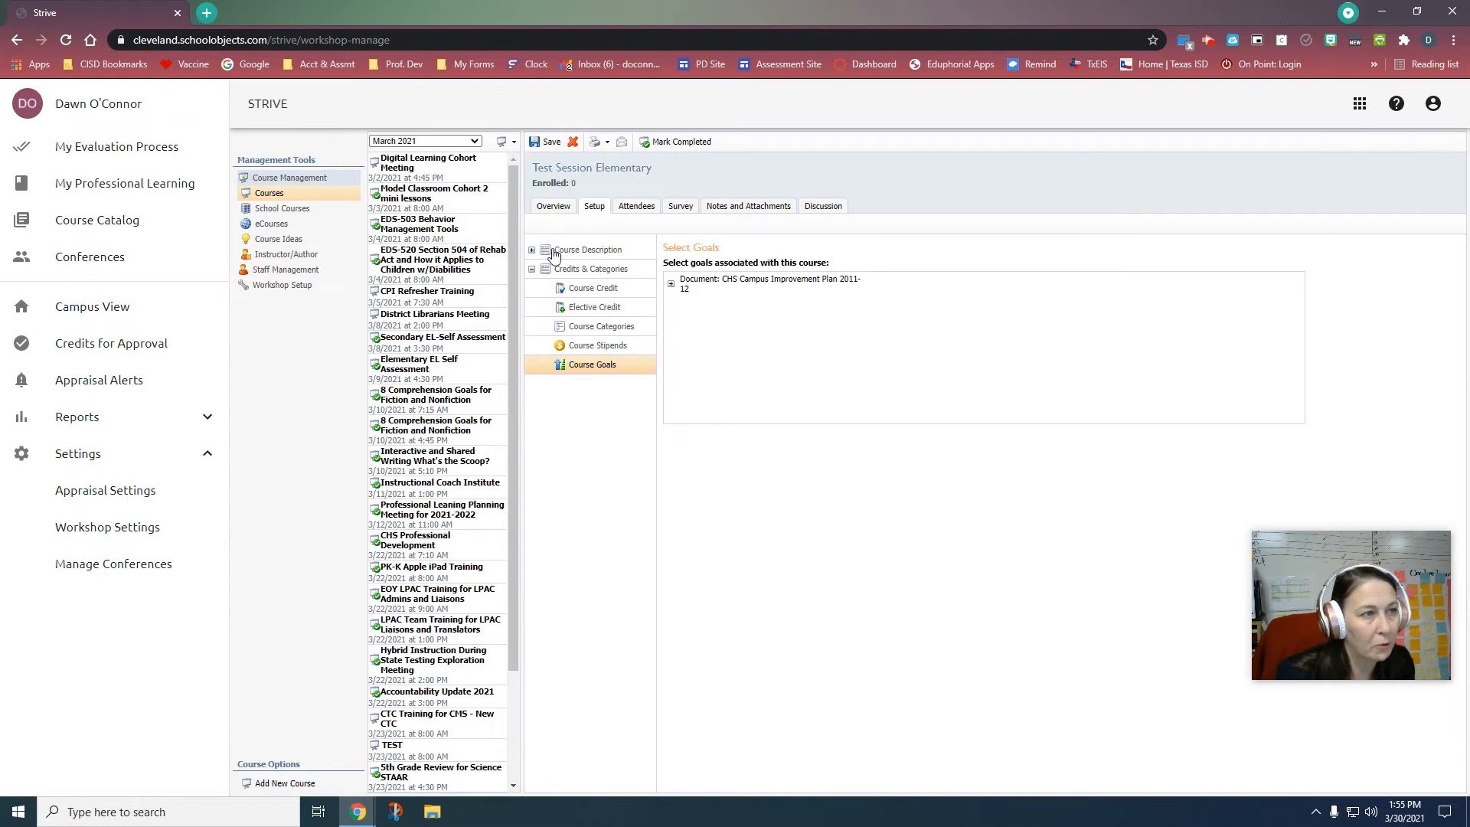
{"action": "left_click", "coordinate": [580, 252]}
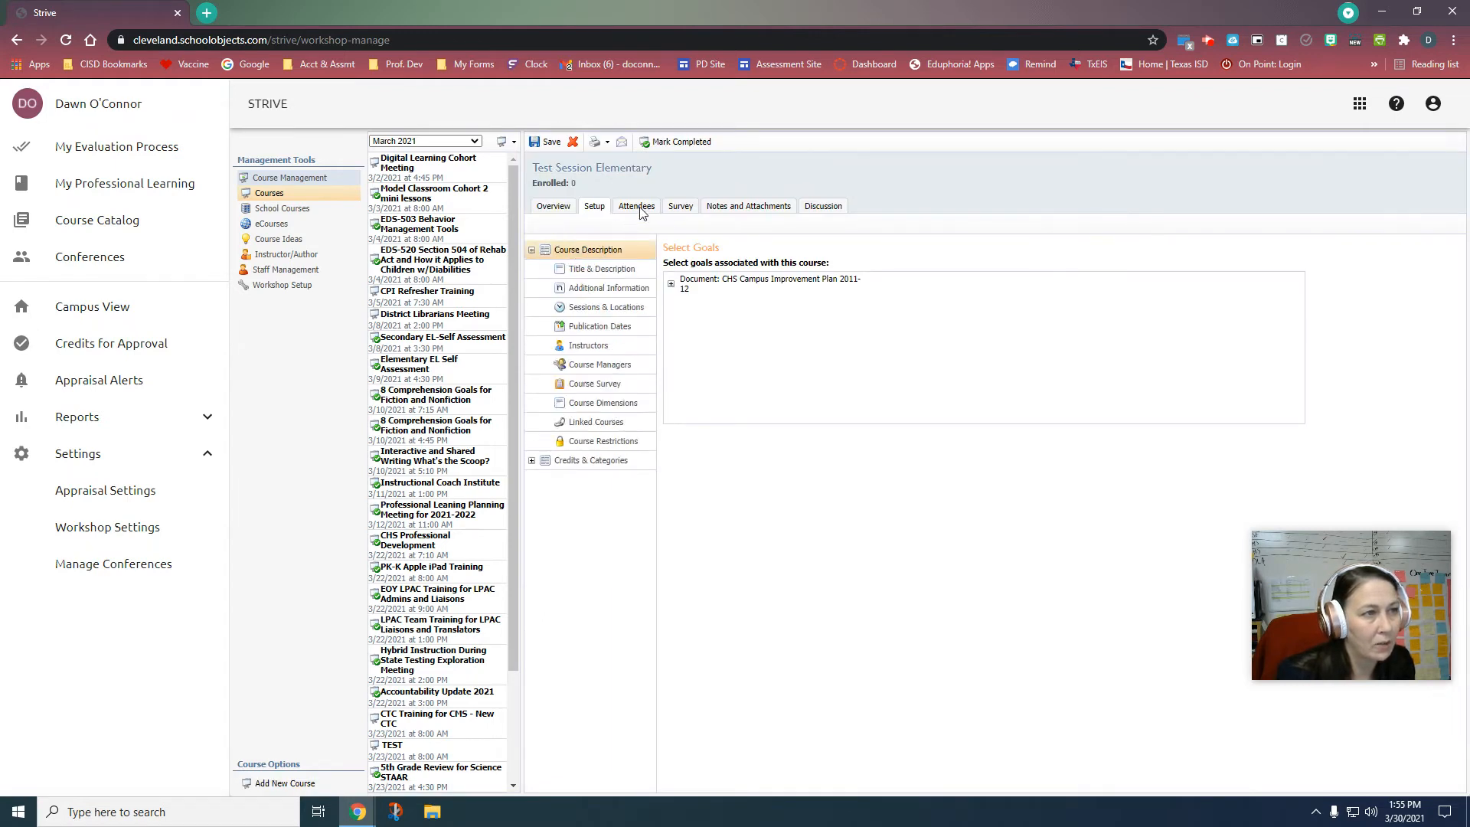
Step: Save the course credits and confirm the overview lists Texas SBEC CPE, 2 Credits
{"action": "left_click", "coordinate": [554, 208]}
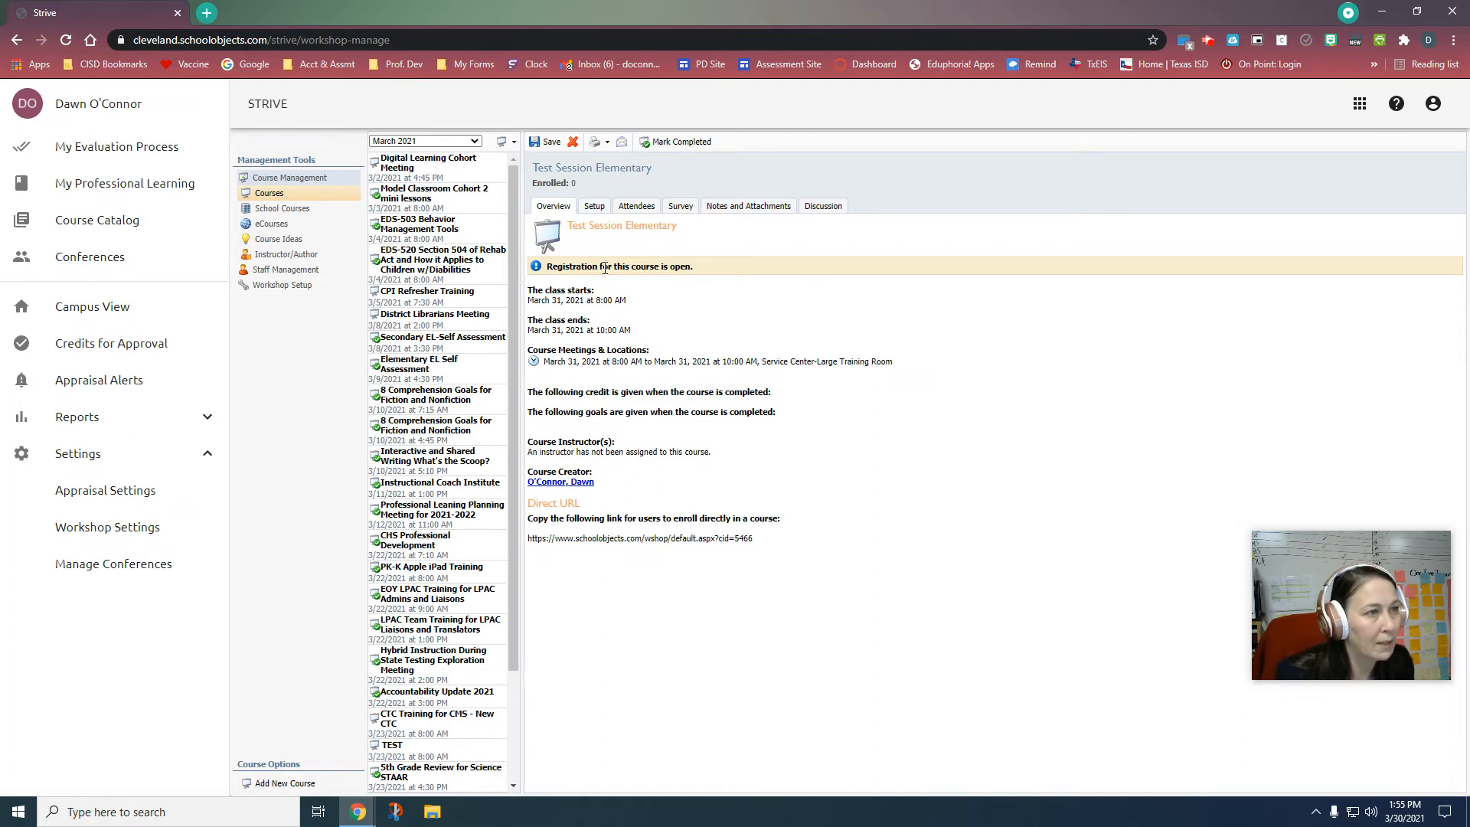
{"action": "left_click", "coordinate": [596, 206]}
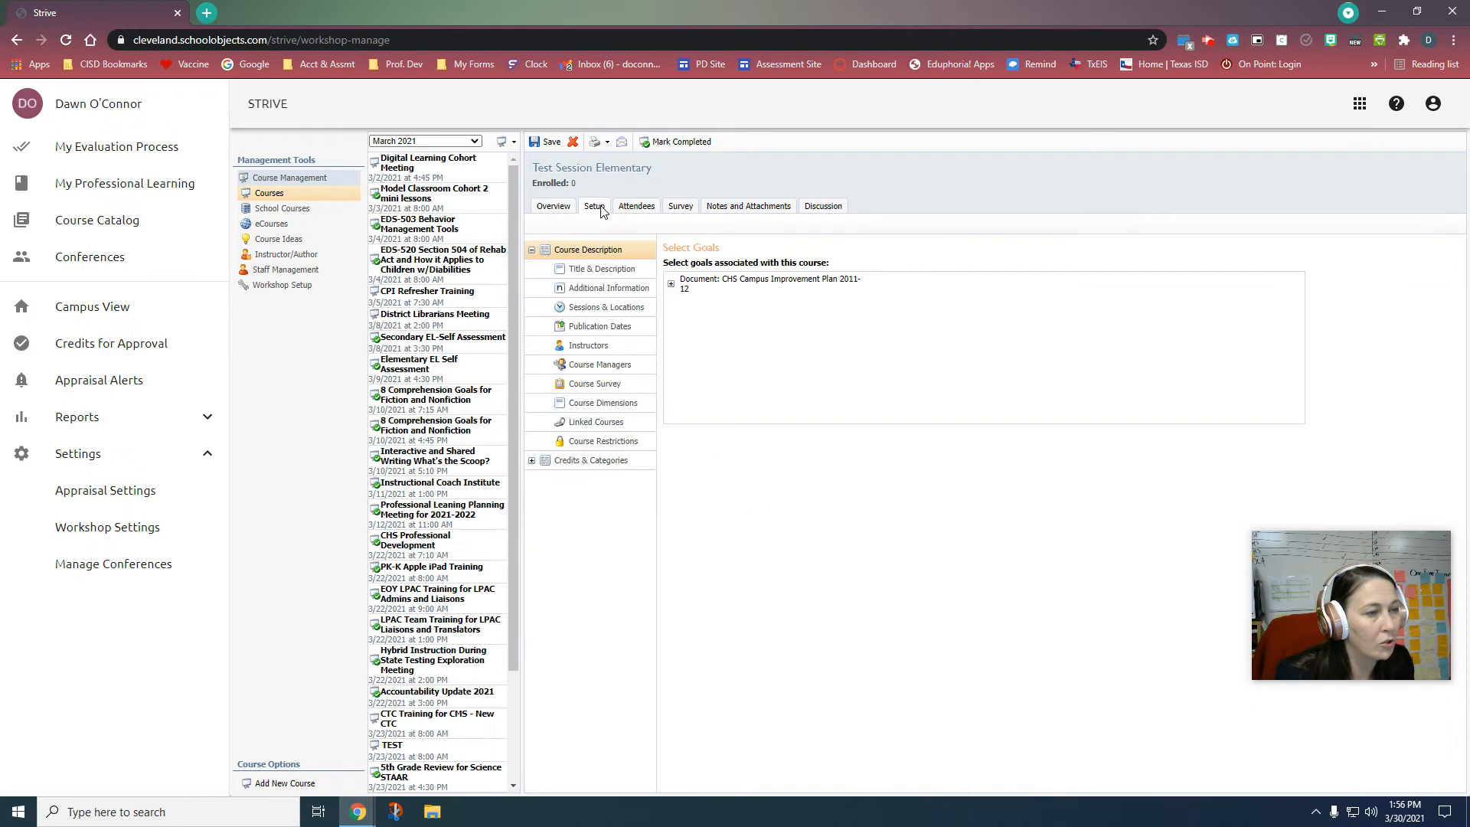
{"action": "left_click", "coordinate": [573, 462]}
{"action": "left_click", "coordinate": [583, 290]}
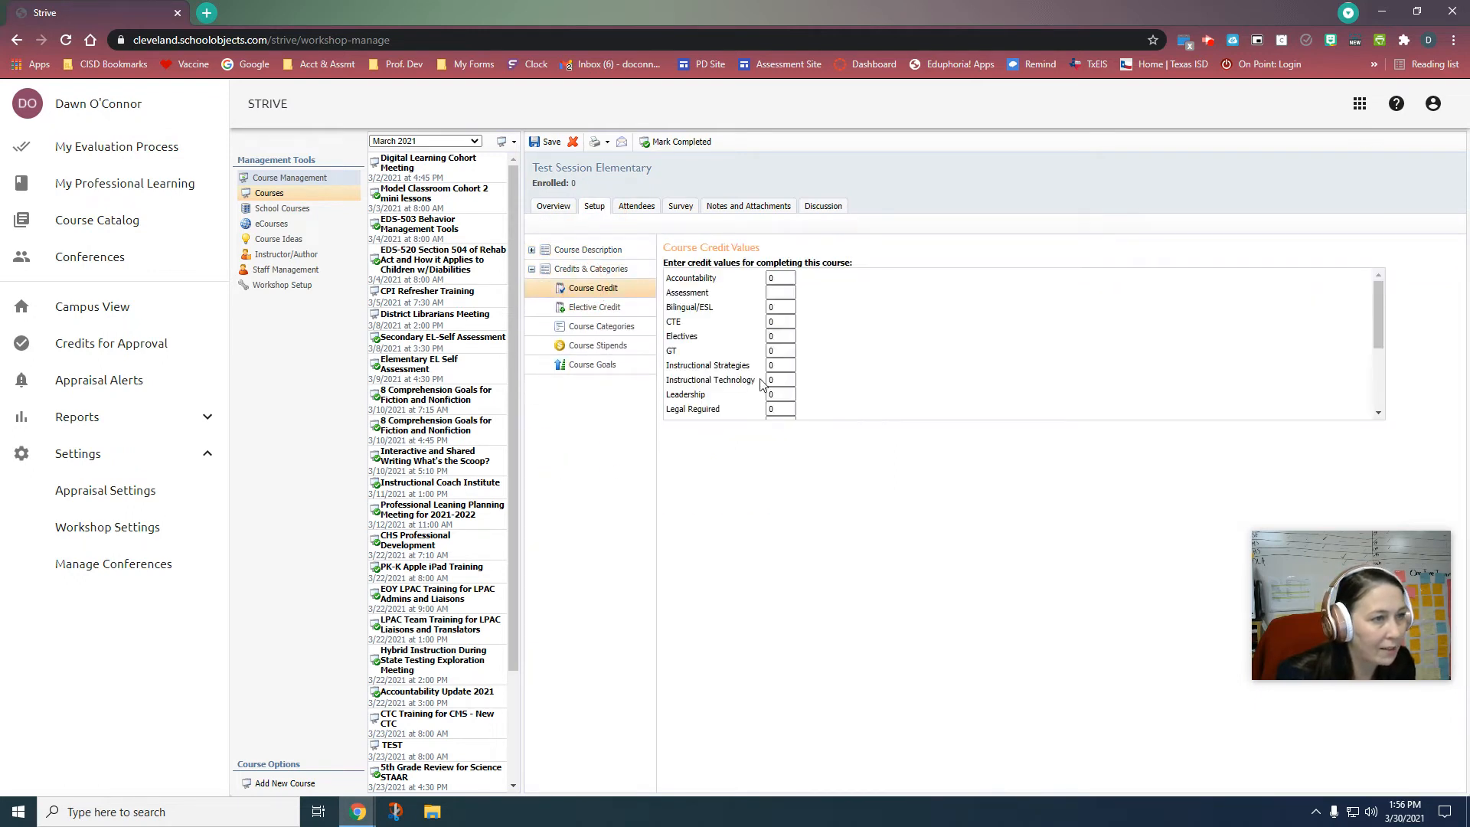
{"action": "scroll", "coordinate": [764, 383], "scroll_direction": "down", "scroll_amount": 3}
{"action": "left_click", "coordinate": [546, 144]}
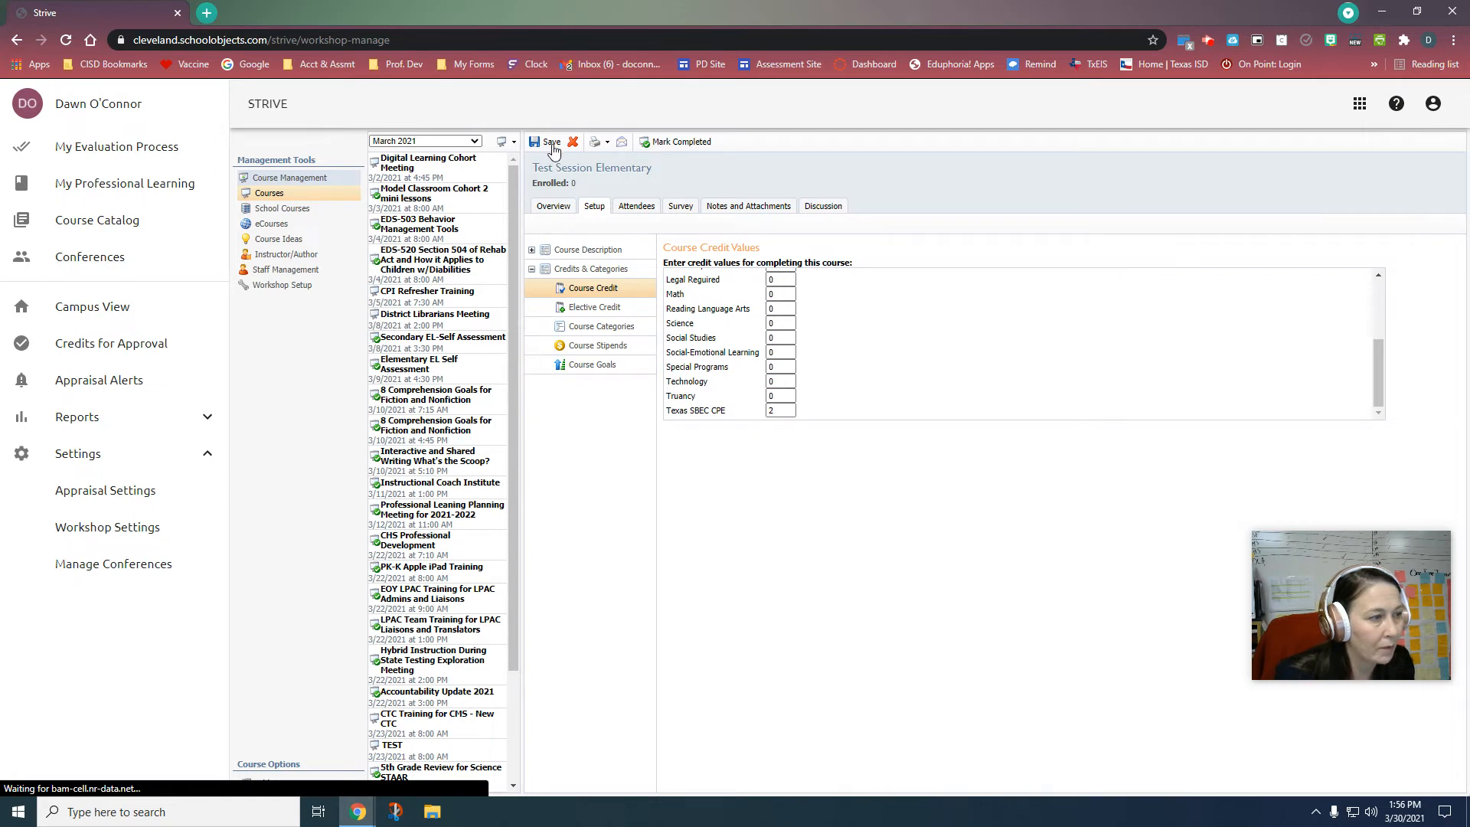
{"action": "left_click", "coordinate": [553, 145]}
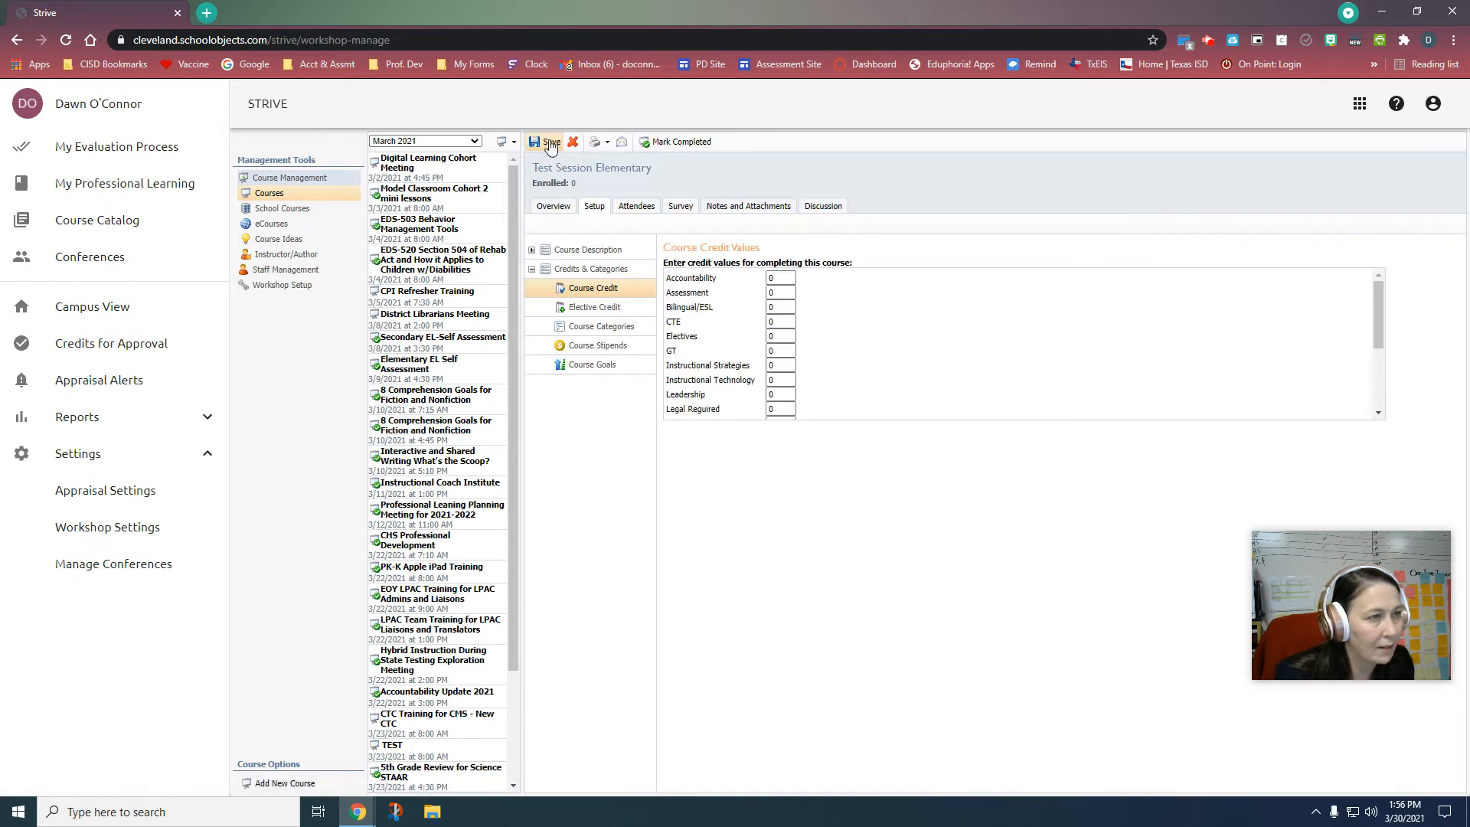
{"action": "left_click", "coordinate": [553, 206]}
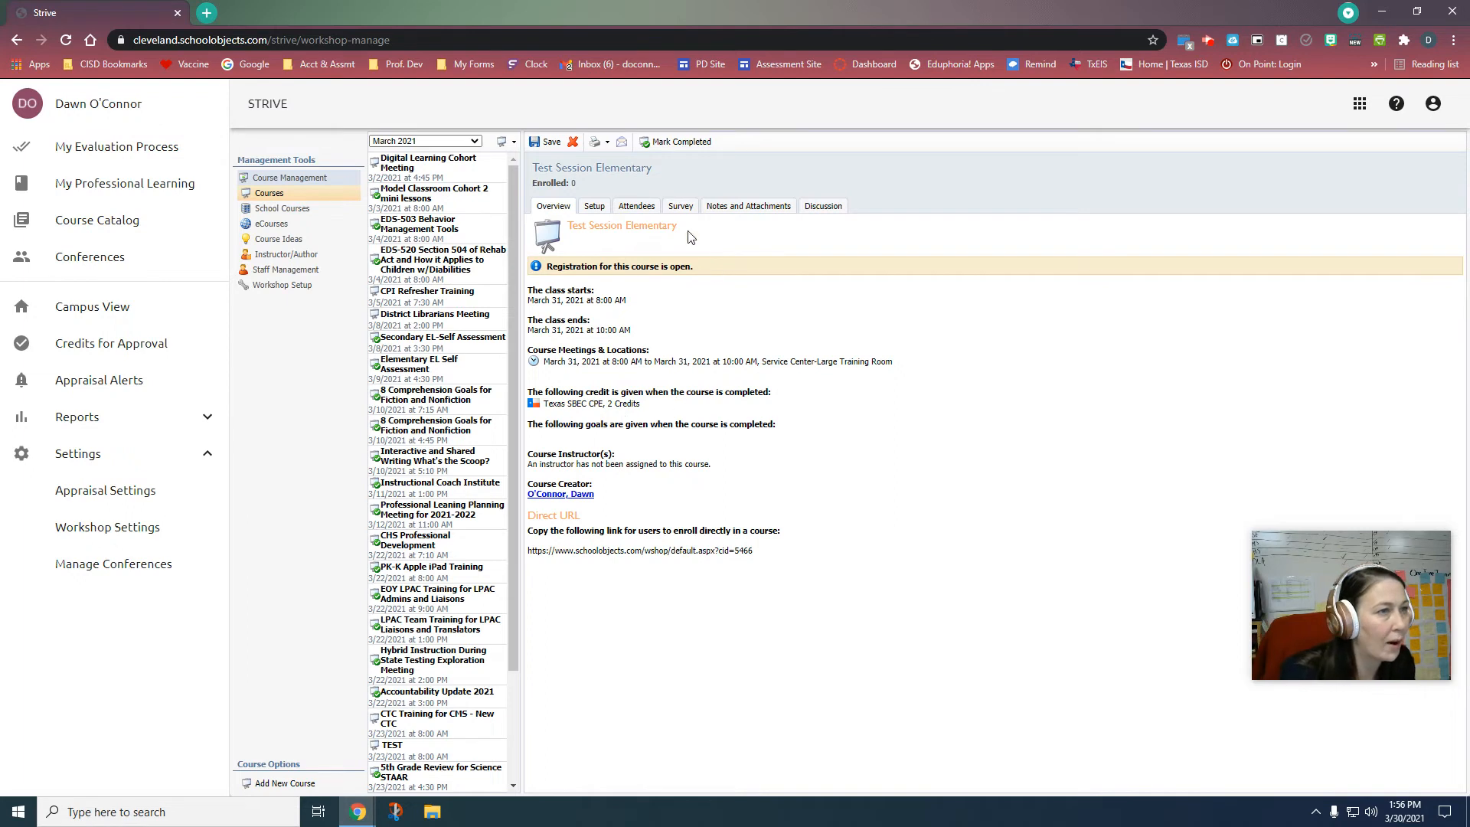
{"action": "left_click", "coordinate": [596, 207]}
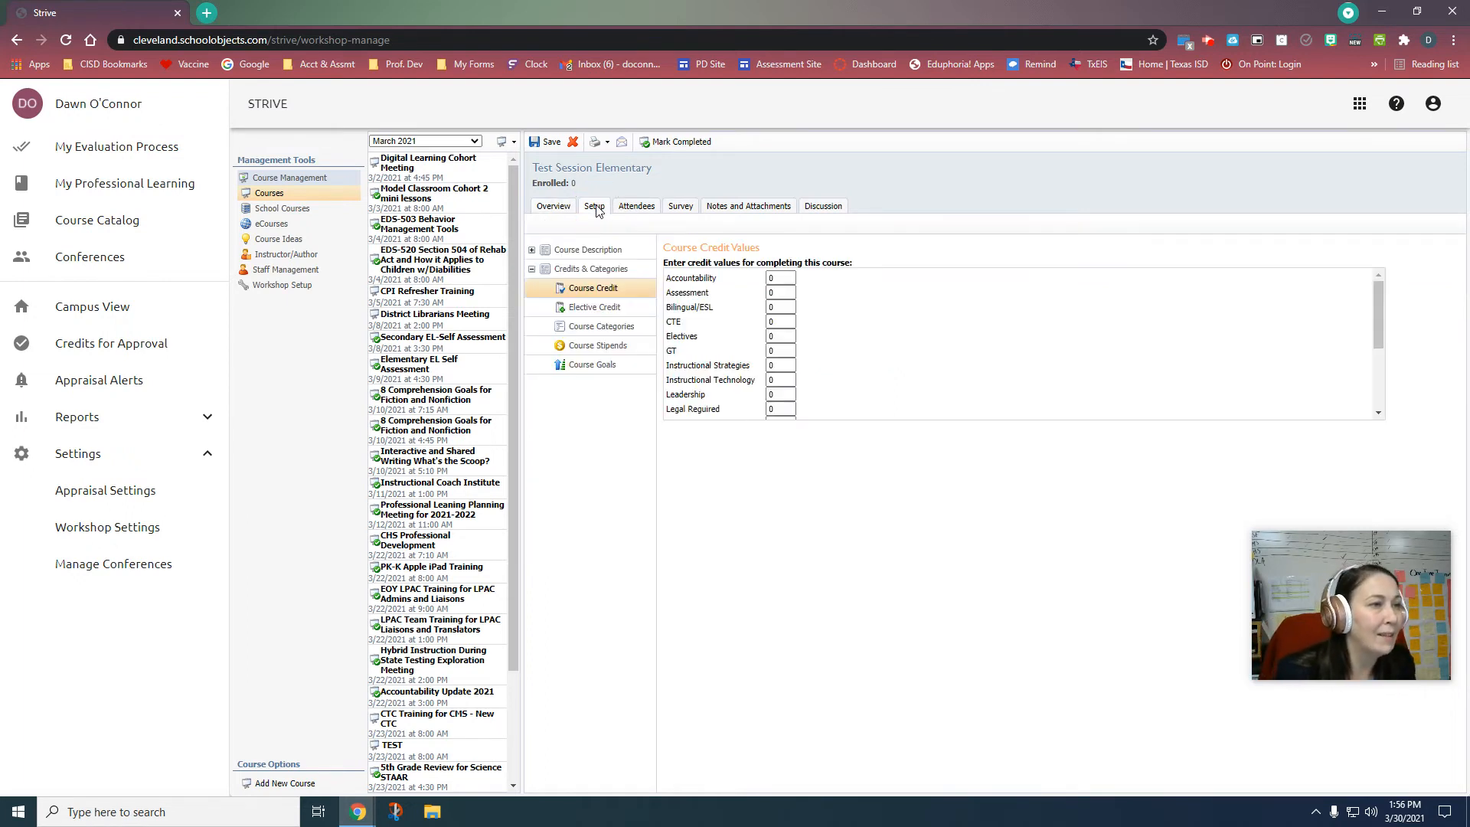
Step: On Attendees, try a staff surname search, then clear it and close the enrollment window
{"action": "left_click", "coordinate": [652, 209]}
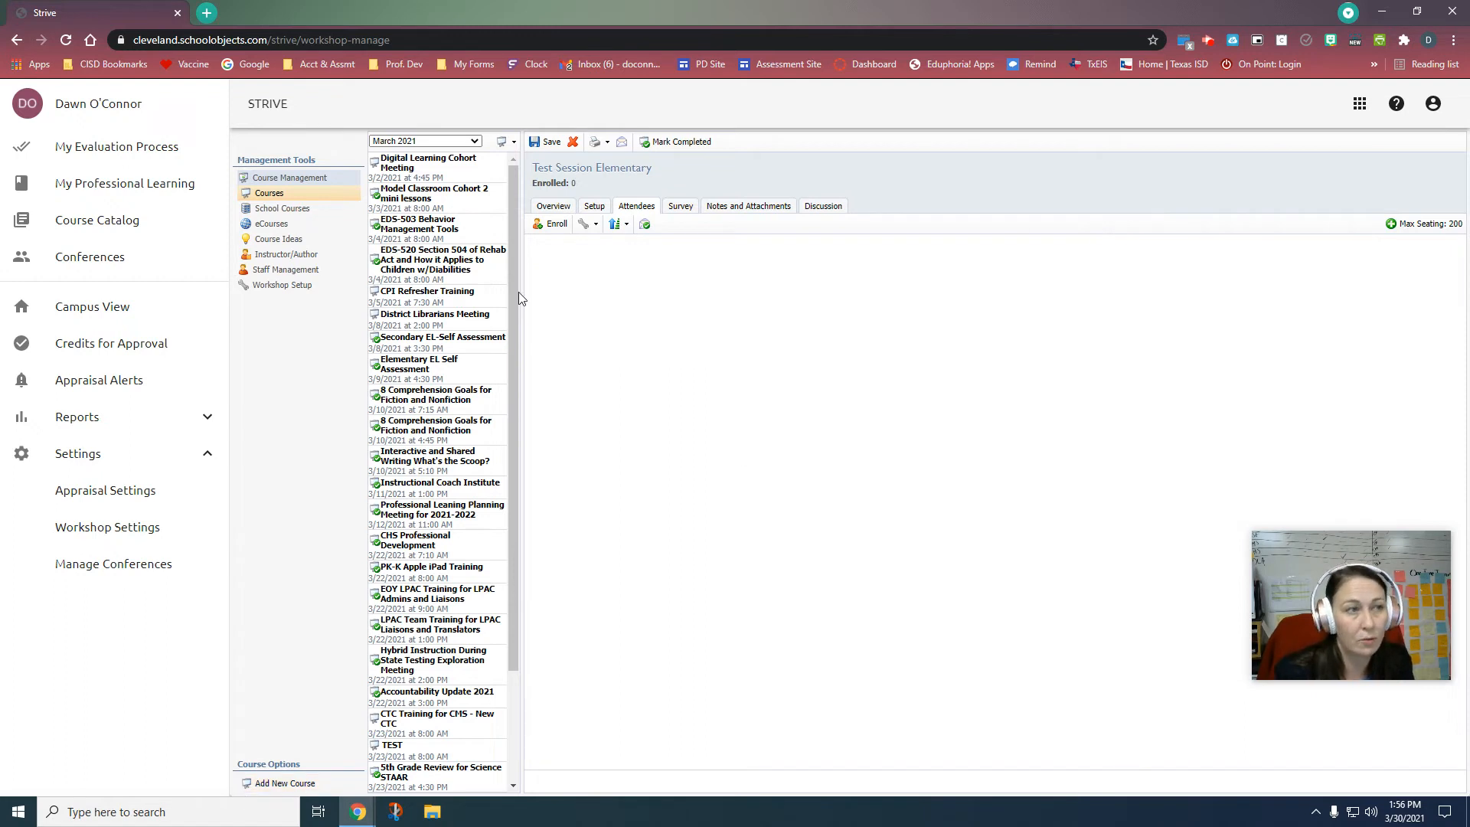
{"action": "left_click", "coordinate": [558, 225]}
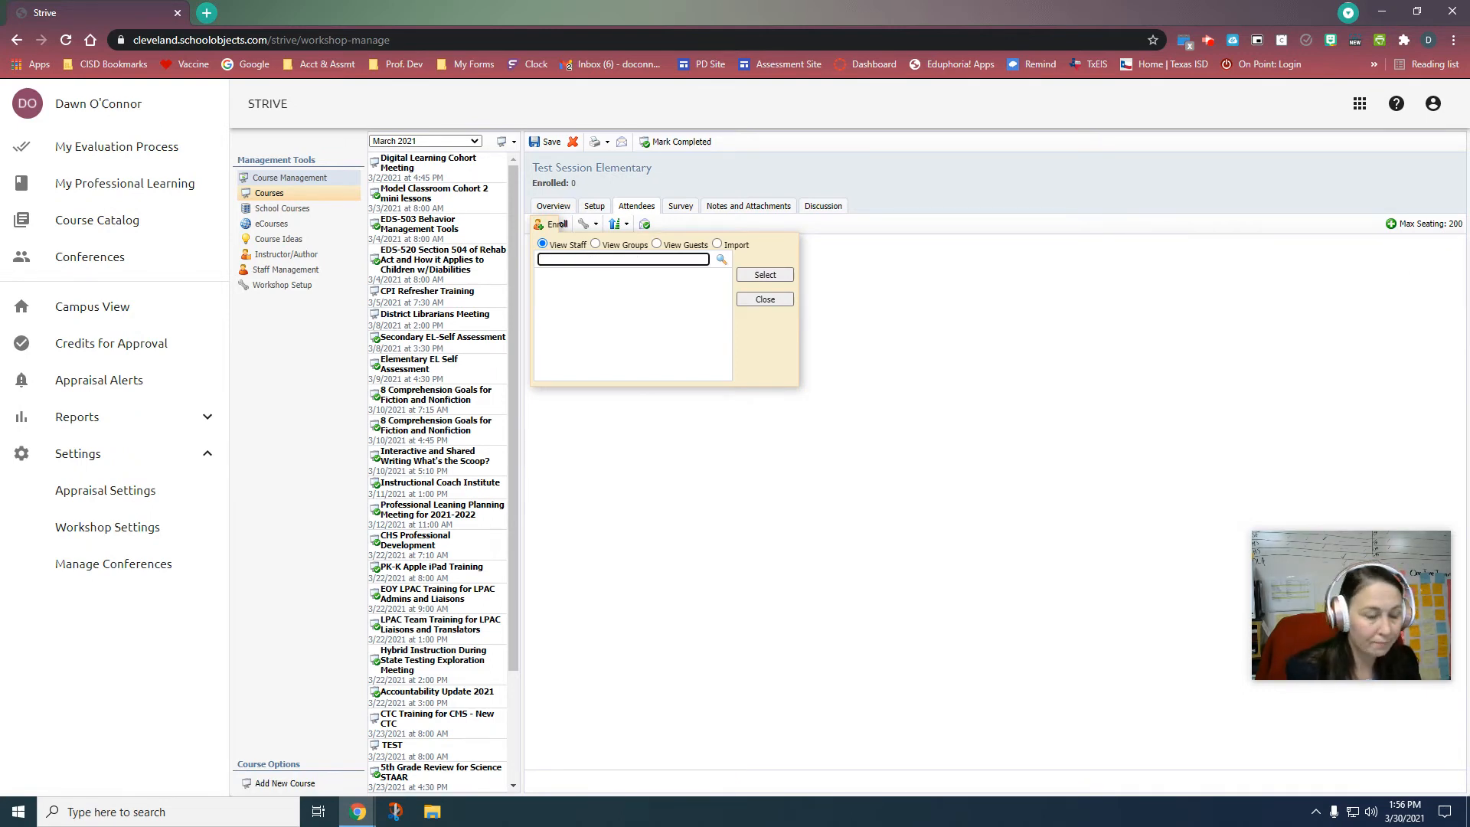
{"action": "type", "text": "armstro"}
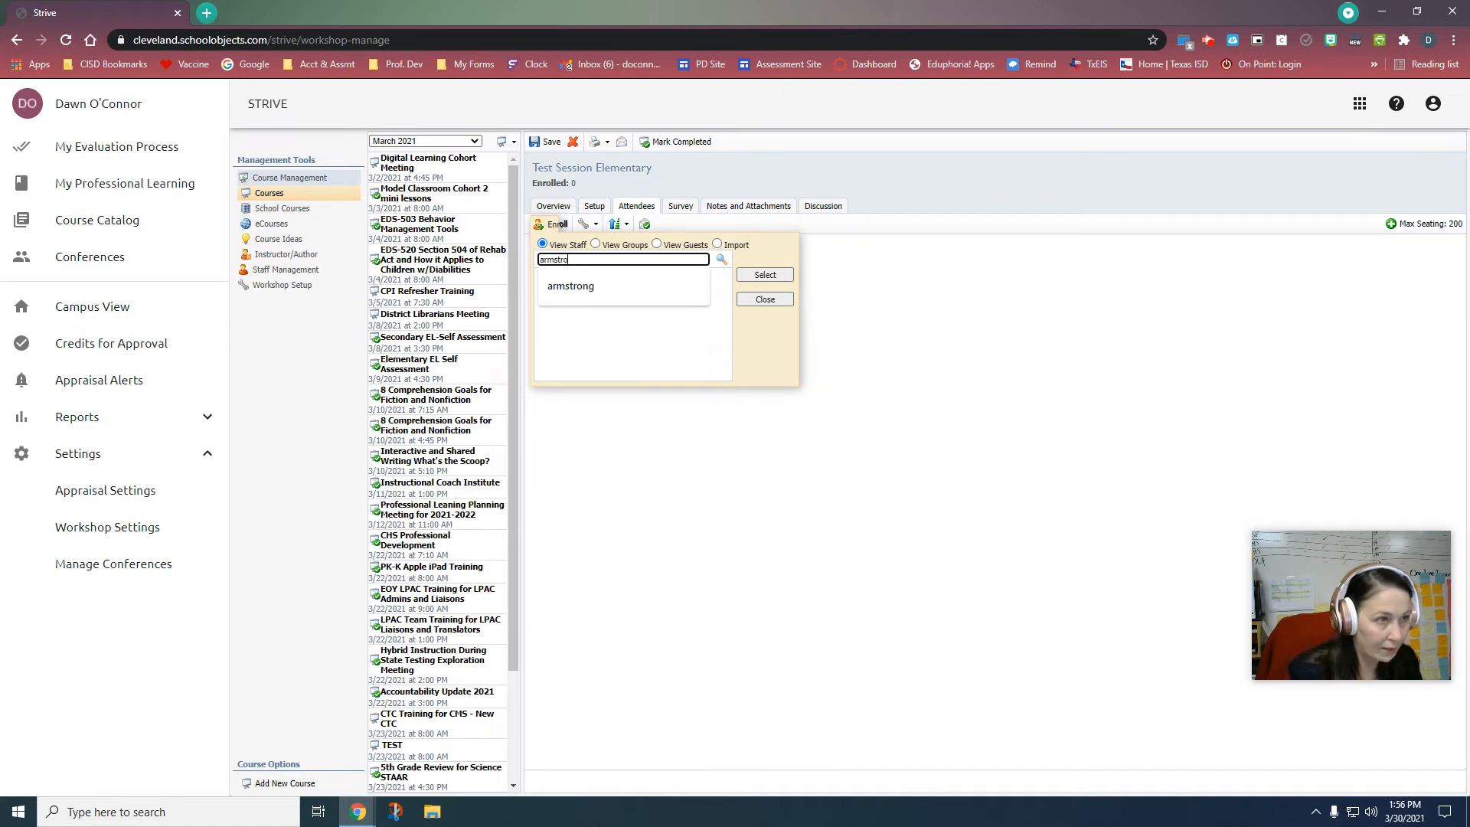
{"action": "type", "text": "ng"}
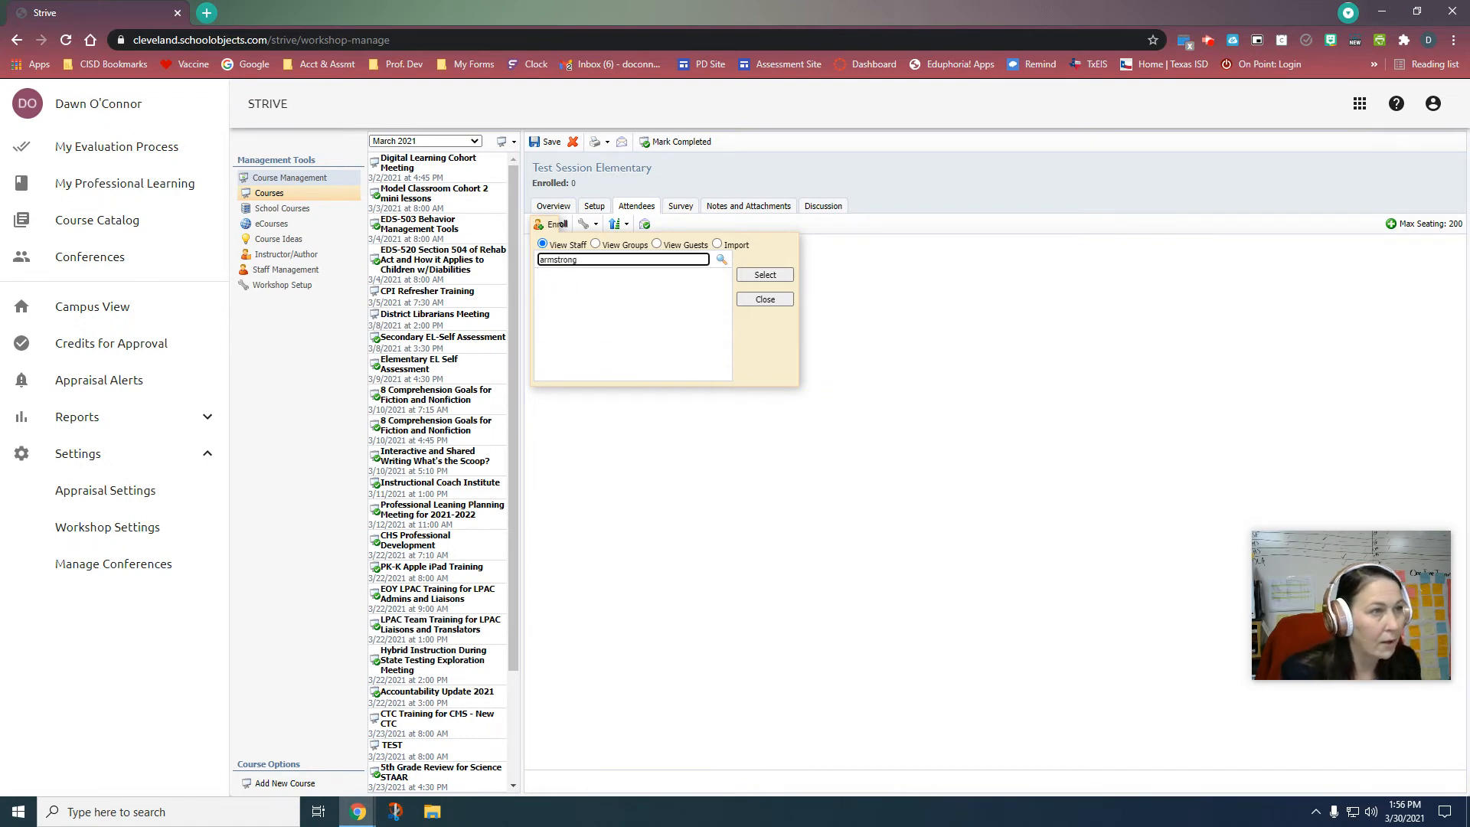
{"action": "left_click", "coordinate": [721, 259]}
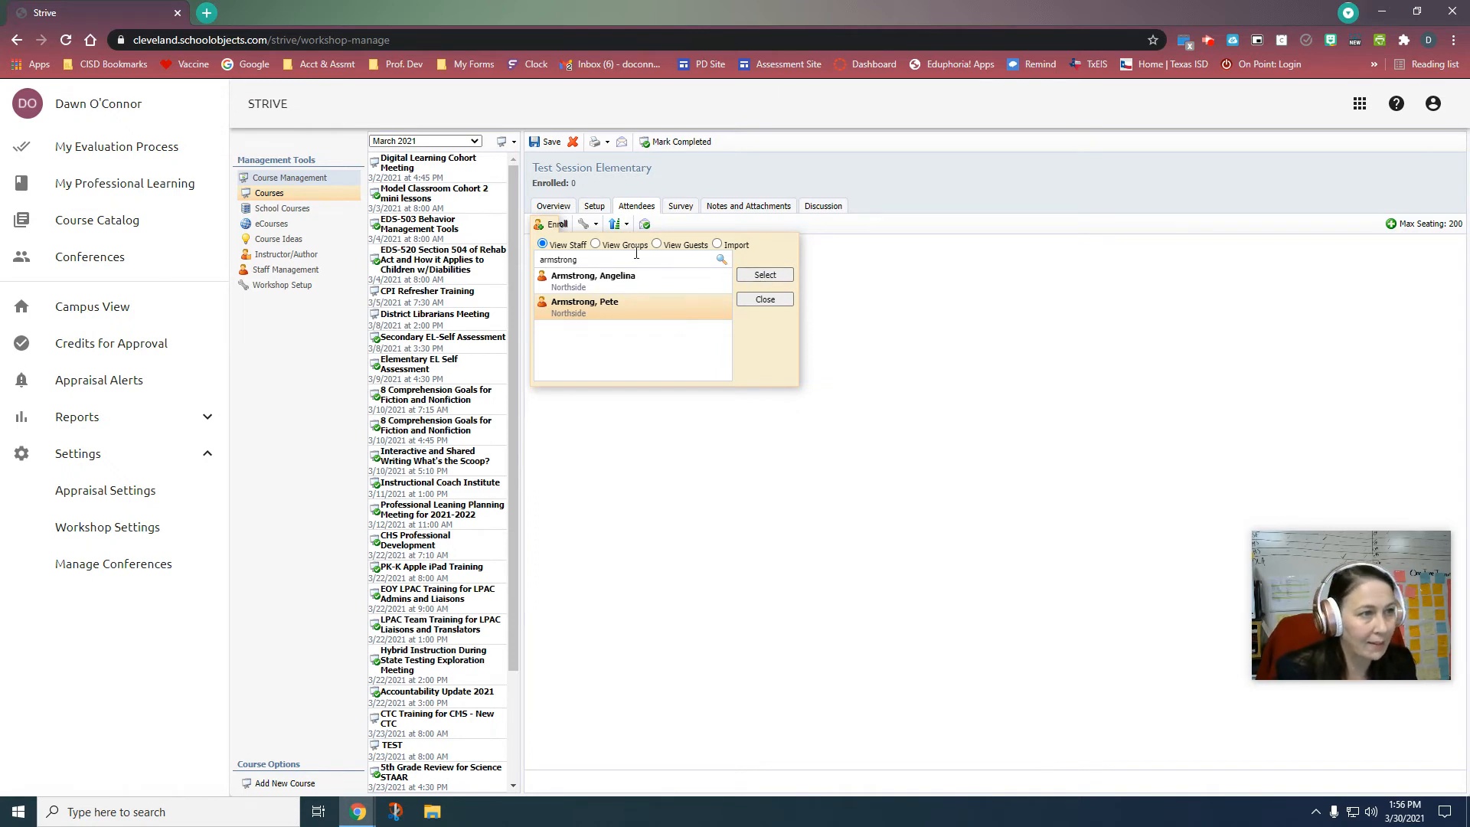
{"action": "double_click", "coordinate": [582, 259]}
{"action": "key", "text": "BackSpace"}
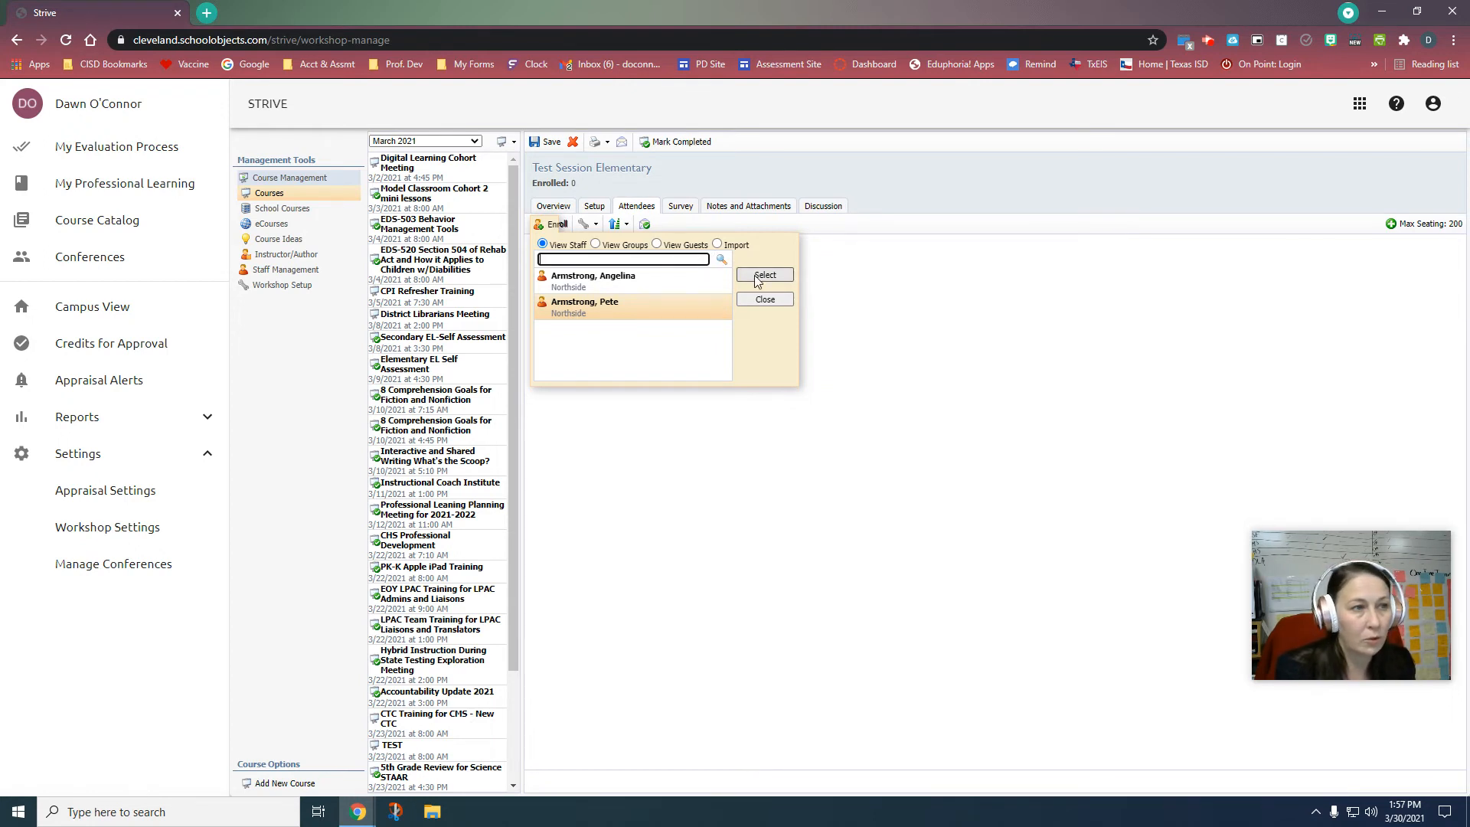
{"action": "left_click", "coordinate": [766, 300]}
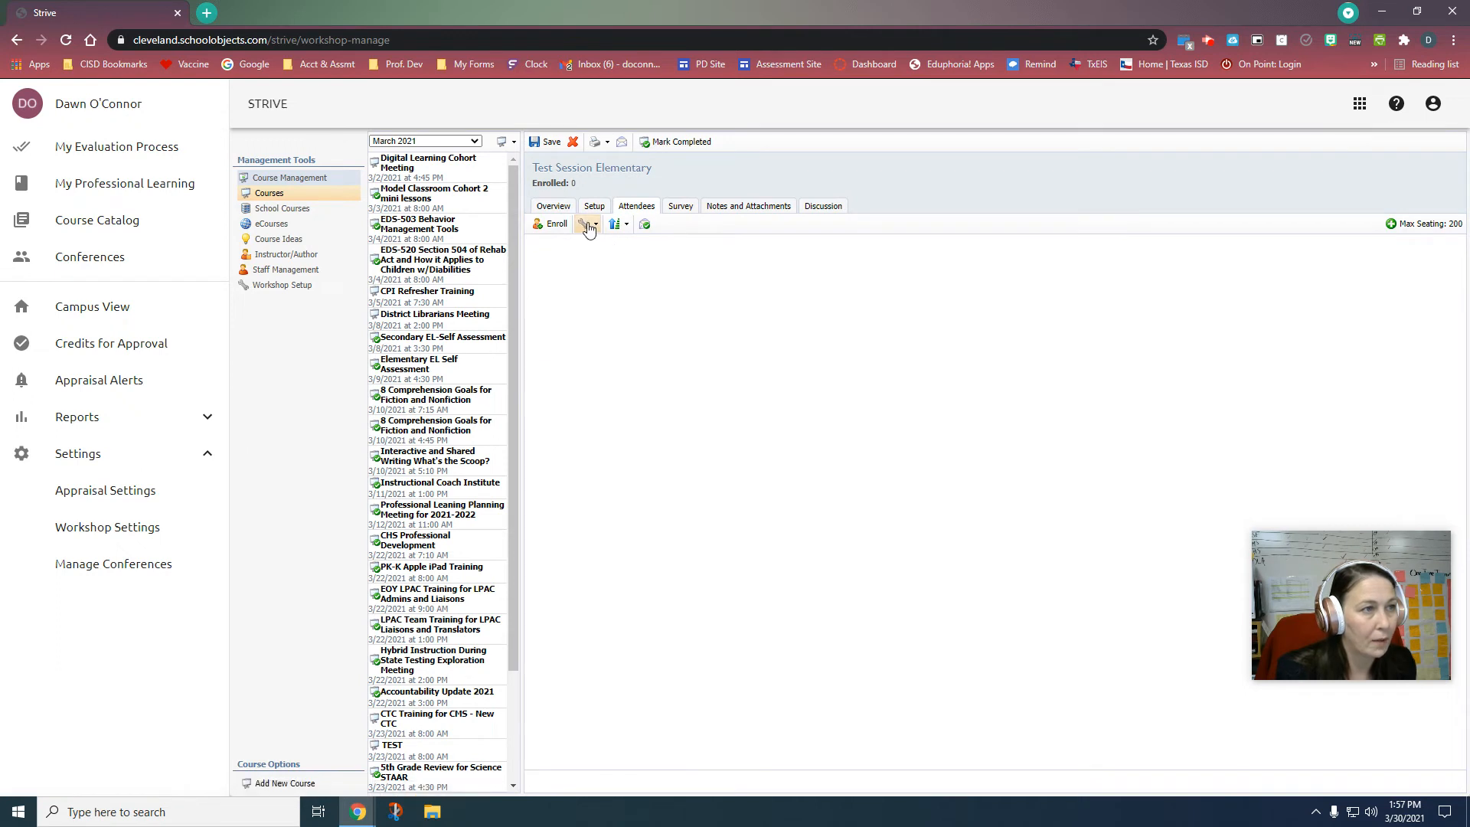
Step: Search the staff member's corrected surname and enroll them, making one attendee
{"action": "left_click", "coordinate": [552, 225]}
{"action": "left_click", "coordinate": [572, 258]}
{"action": "type", "text": "oconnor"}
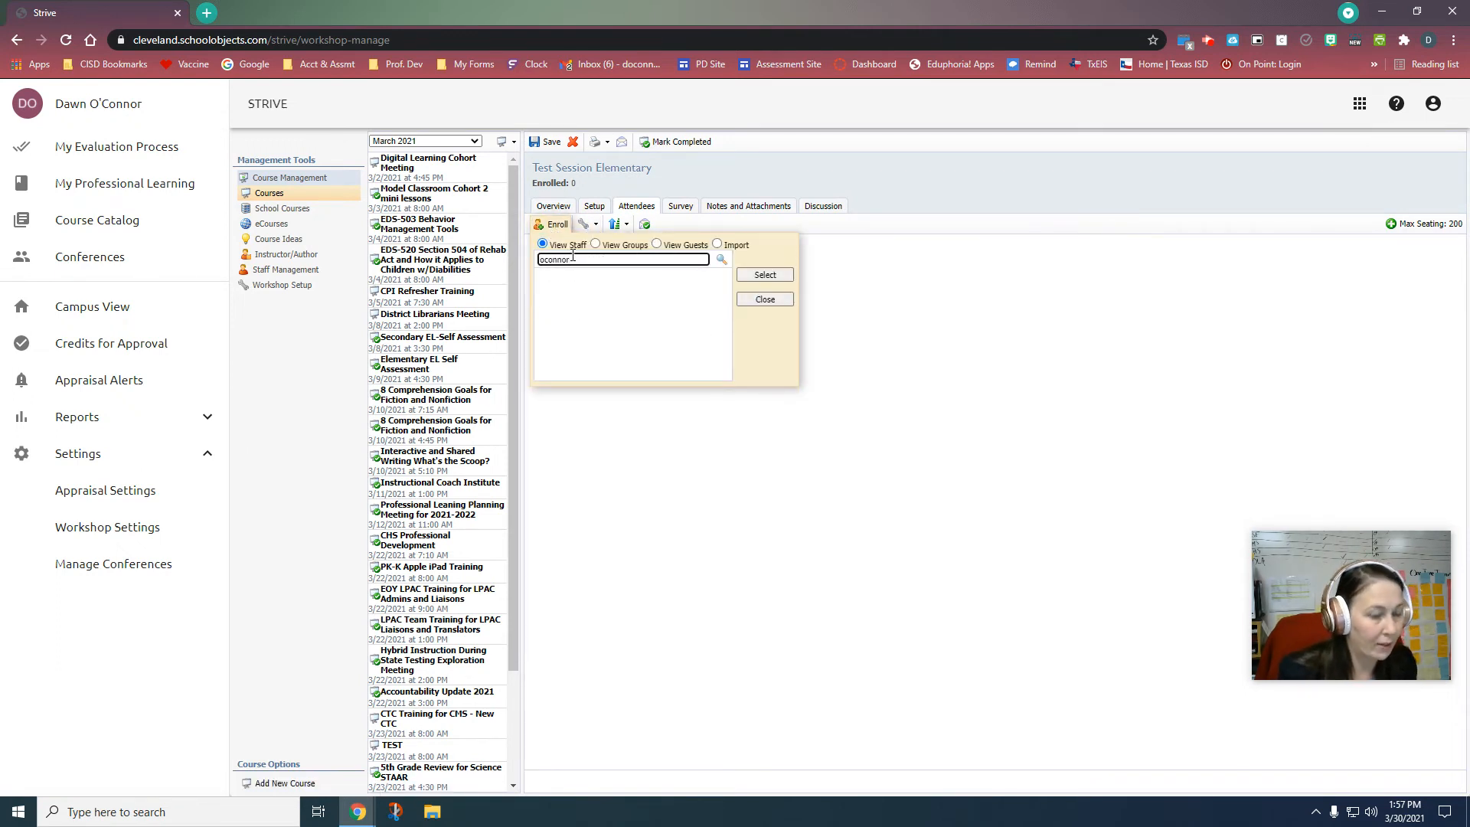
{"action": "left_click", "coordinate": [546, 260]}
{"action": "type", "text": "'"}
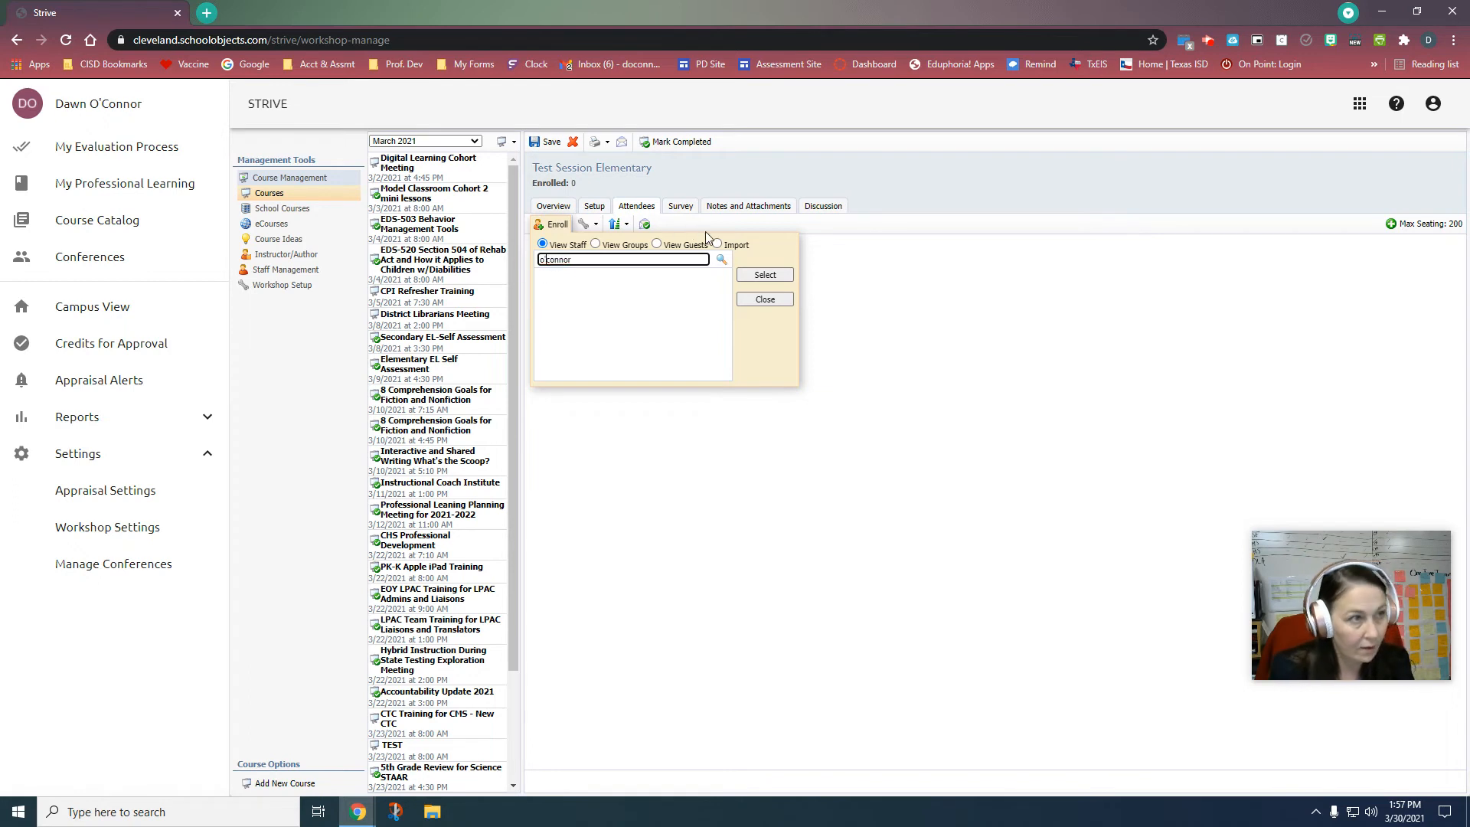
{"action": "left_click", "coordinate": [721, 259]}
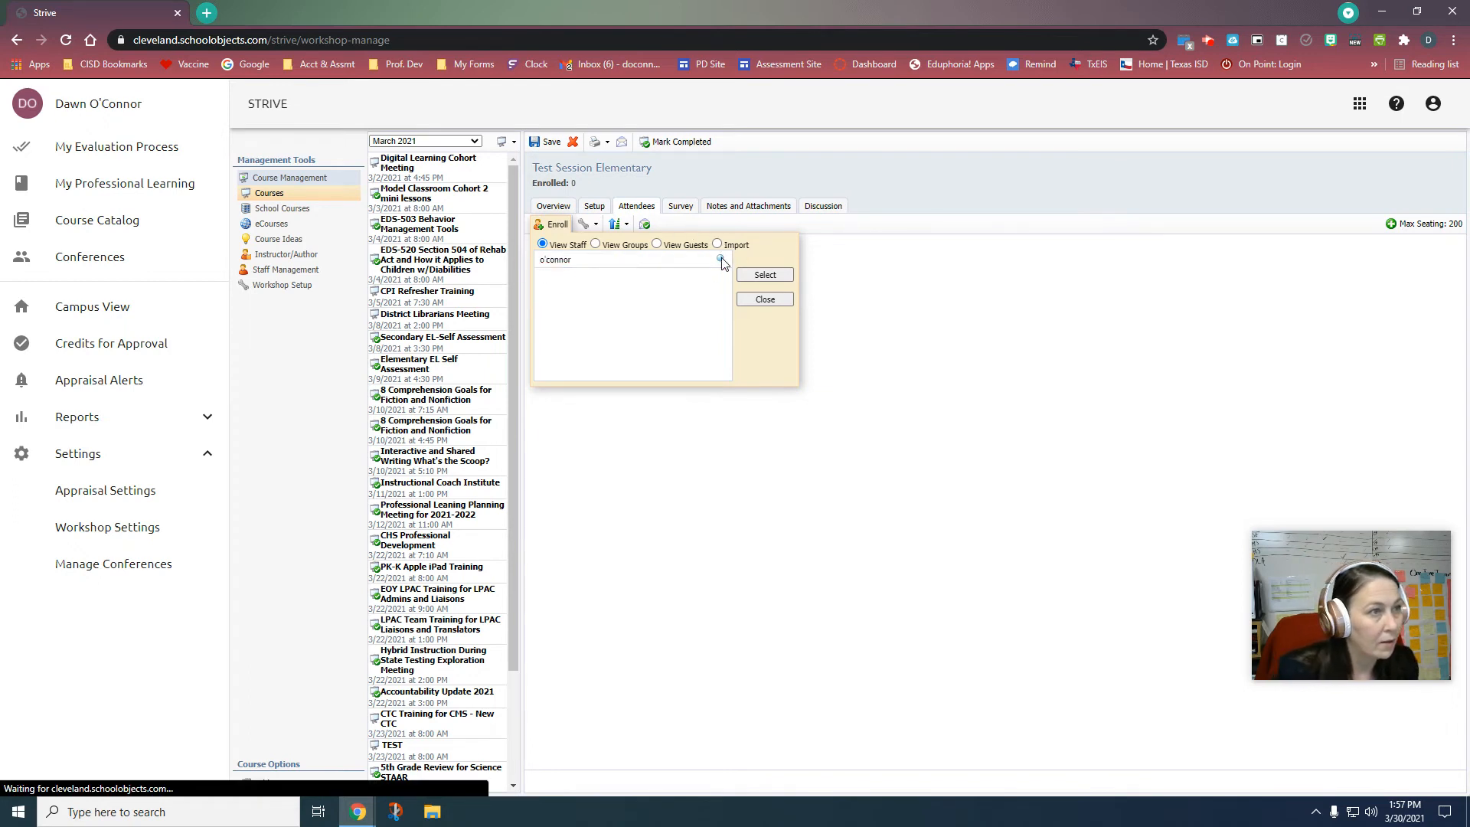
{"action": "left_click", "coordinate": [778, 276]}
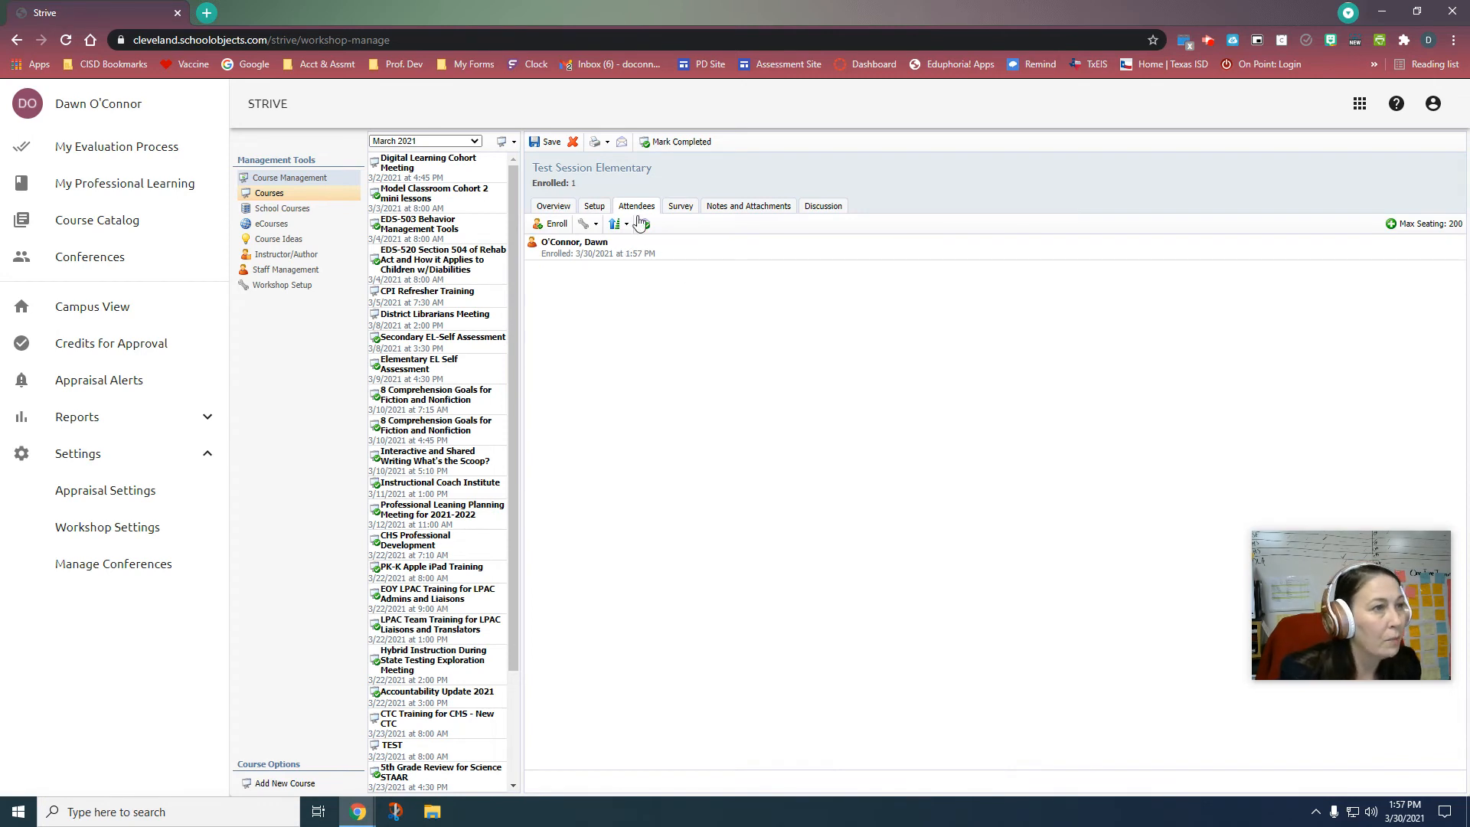
{"action": "left_click", "coordinate": [588, 224]}
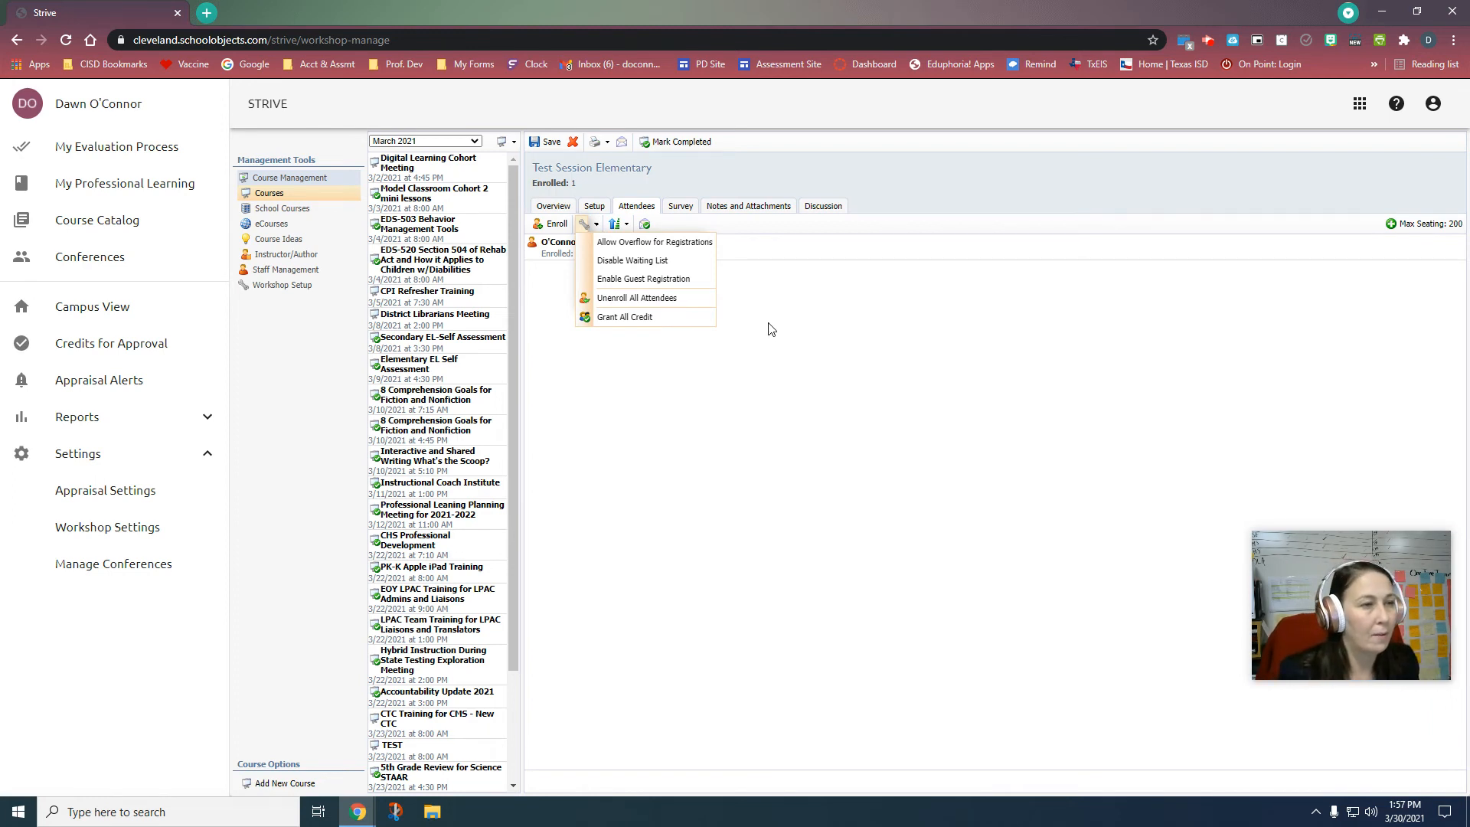
{"action": "left_click", "coordinate": [562, 247]}
{"action": "left_click", "coordinate": [596, 255]}
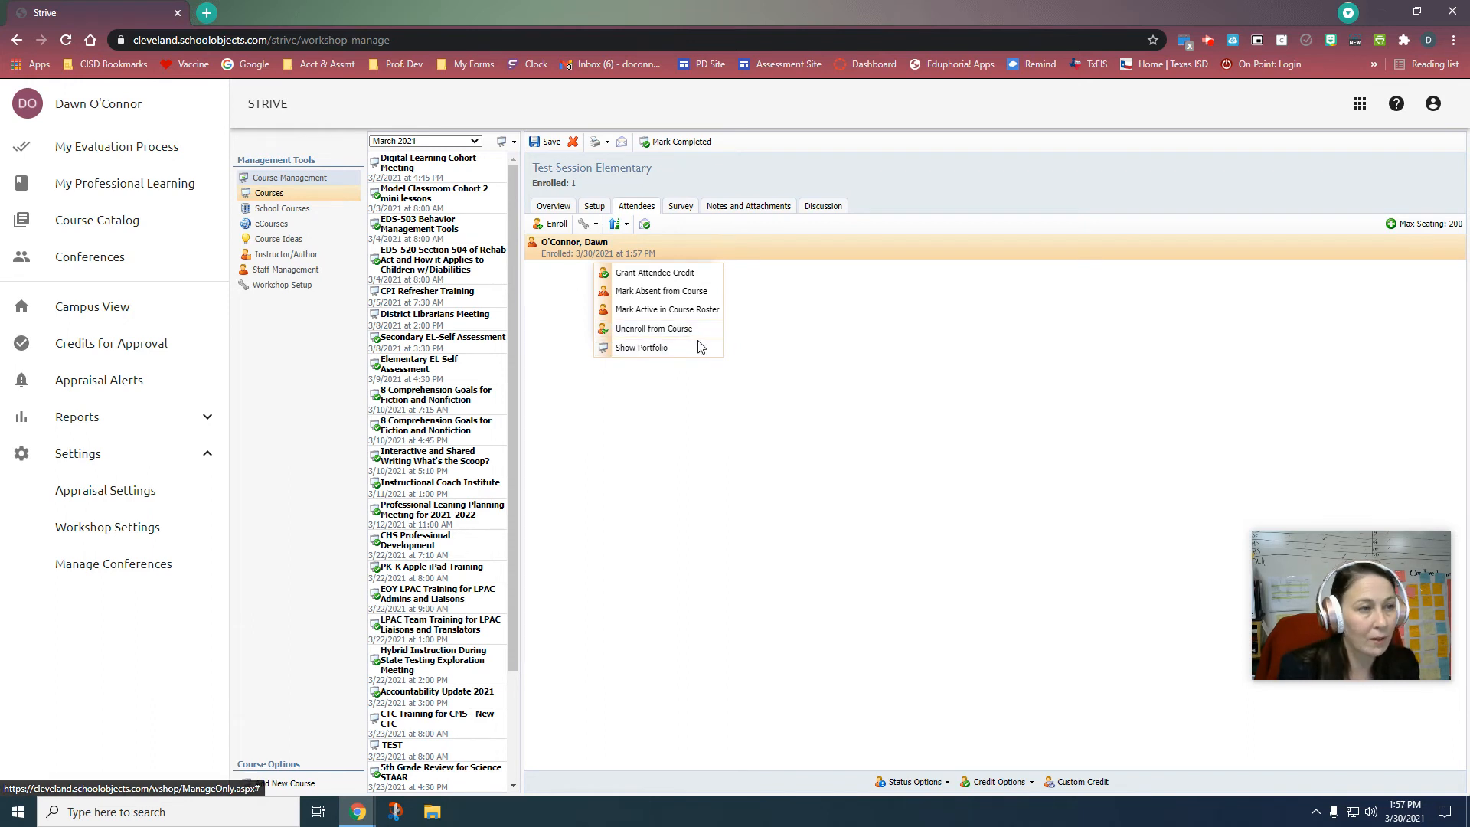
{"action": "left_click", "coordinate": [796, 322]}
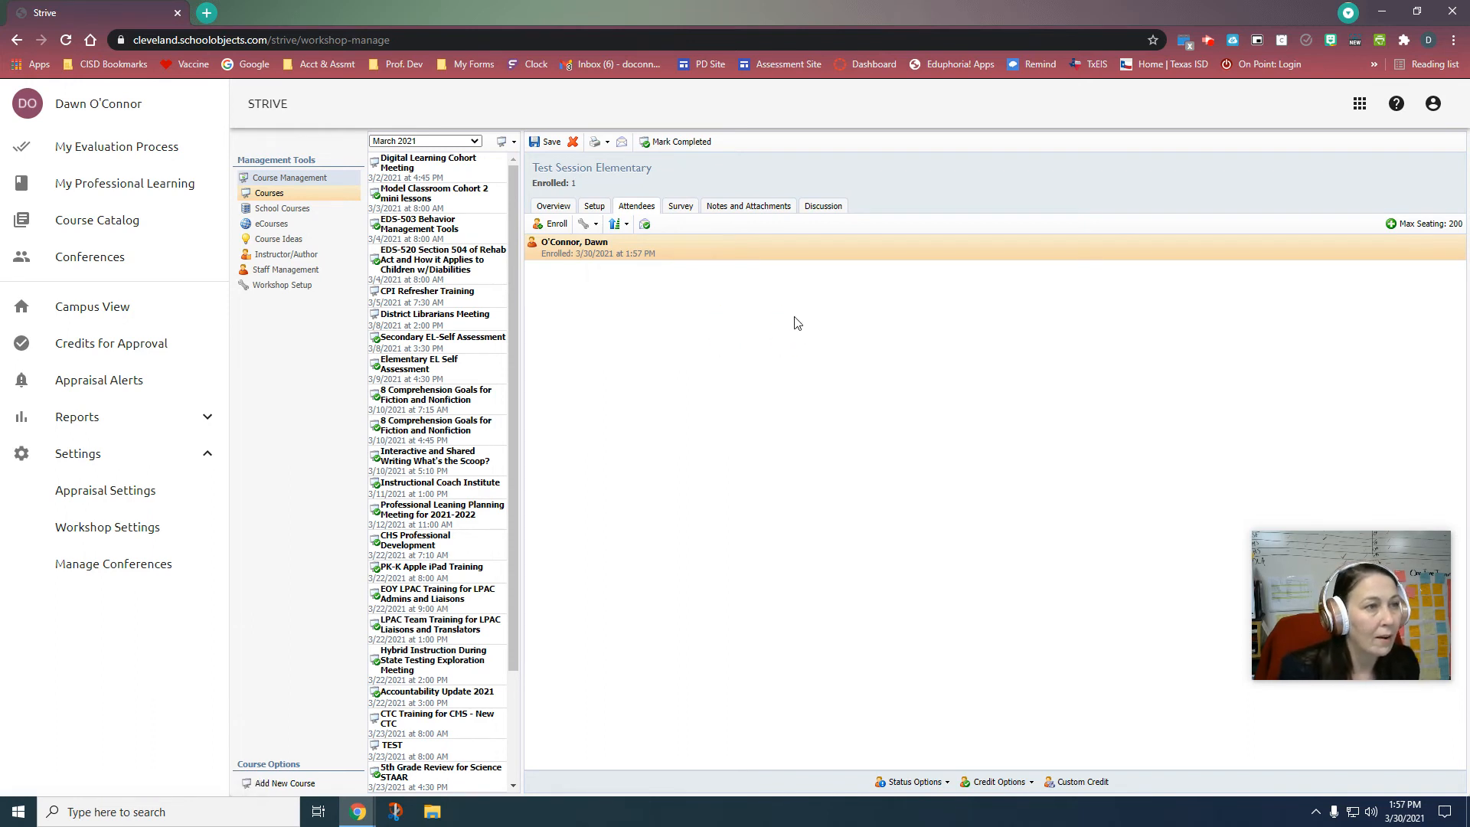
{"action": "right_click", "coordinate": [576, 250]}
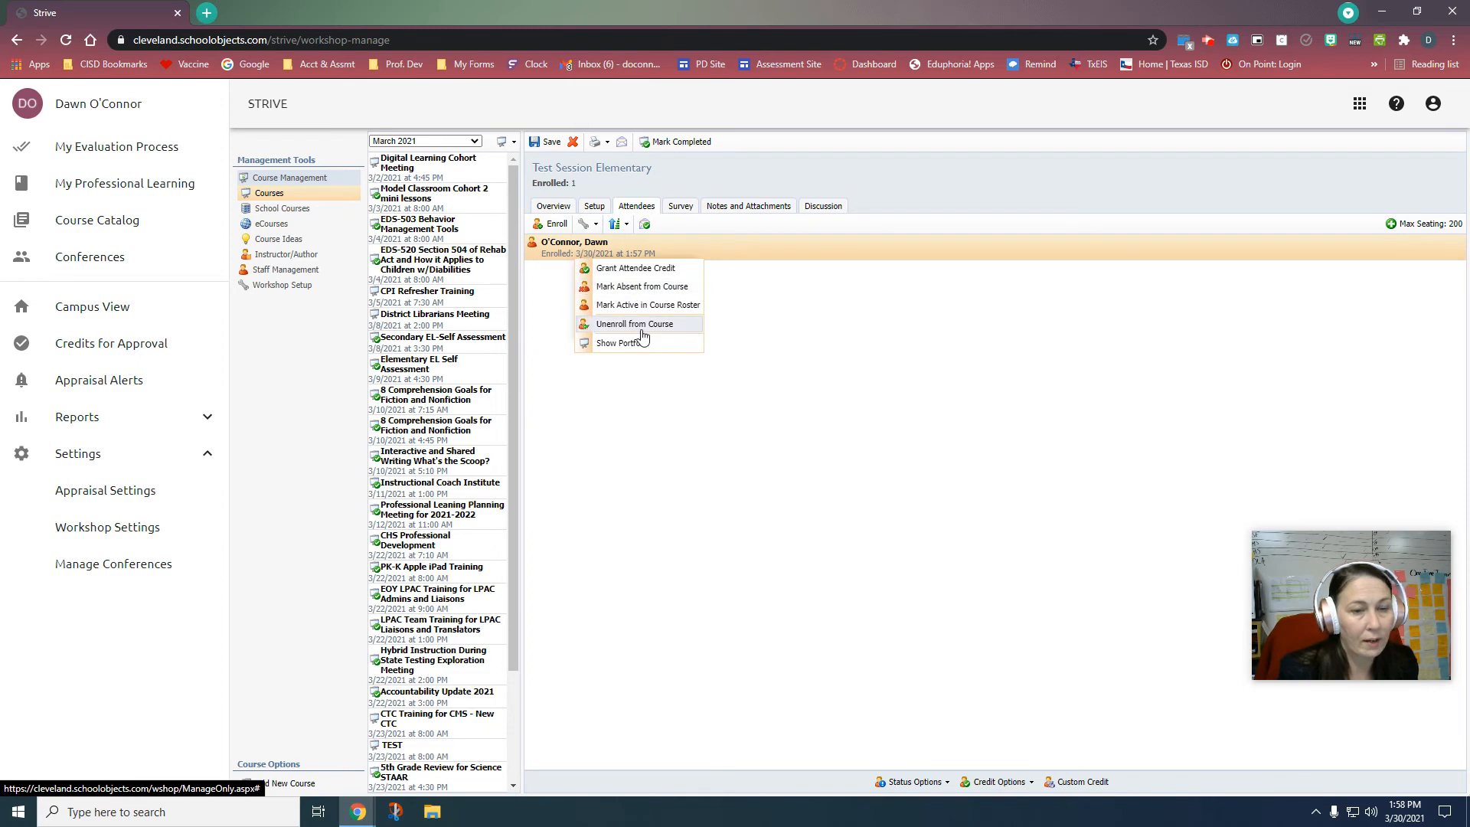
{"action": "left_click", "coordinate": [760, 285]}
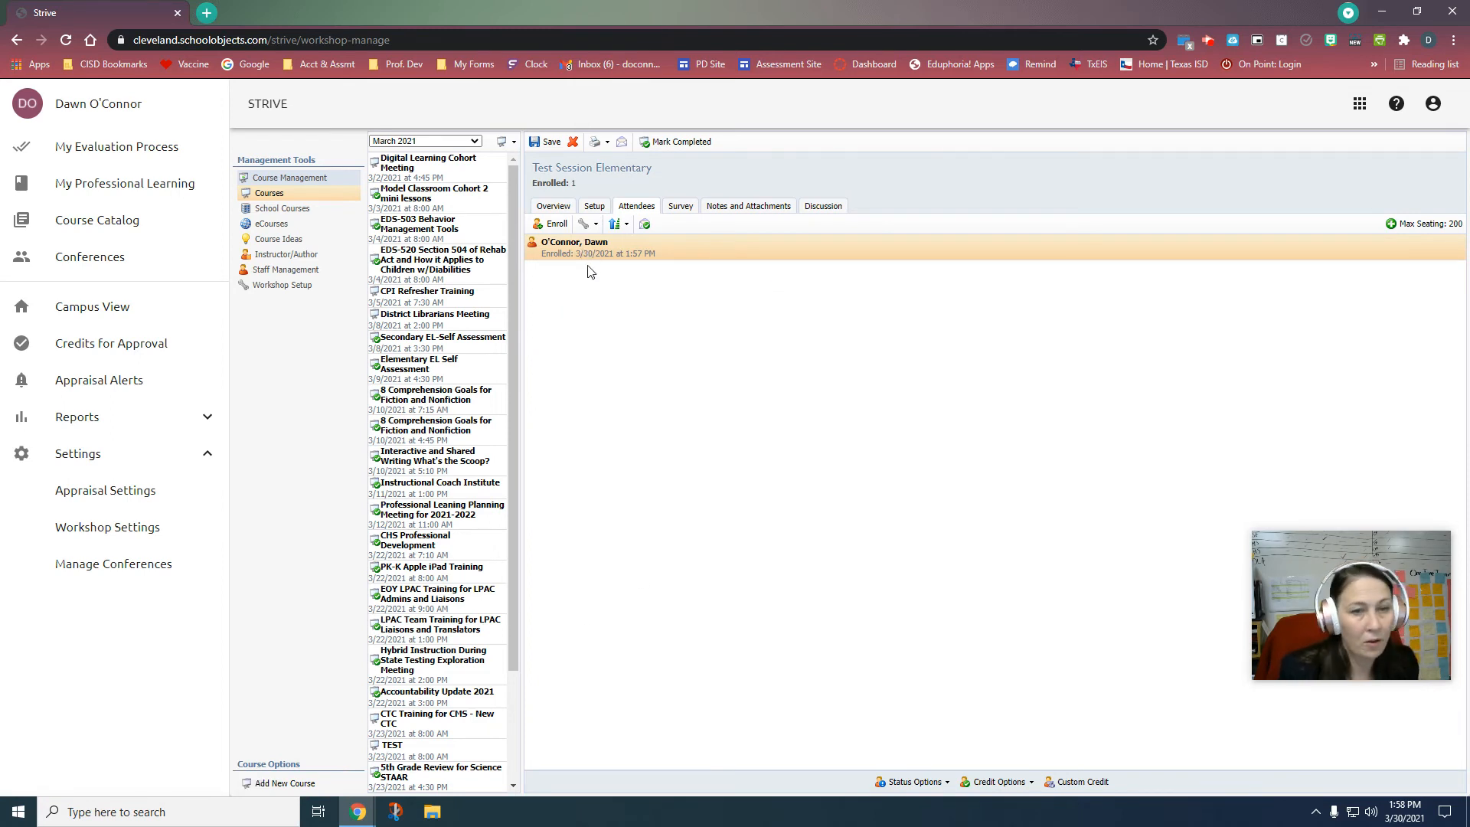
{"action": "left_click", "coordinate": [586, 223]}
{"action": "left_click", "coordinate": [887, 340]}
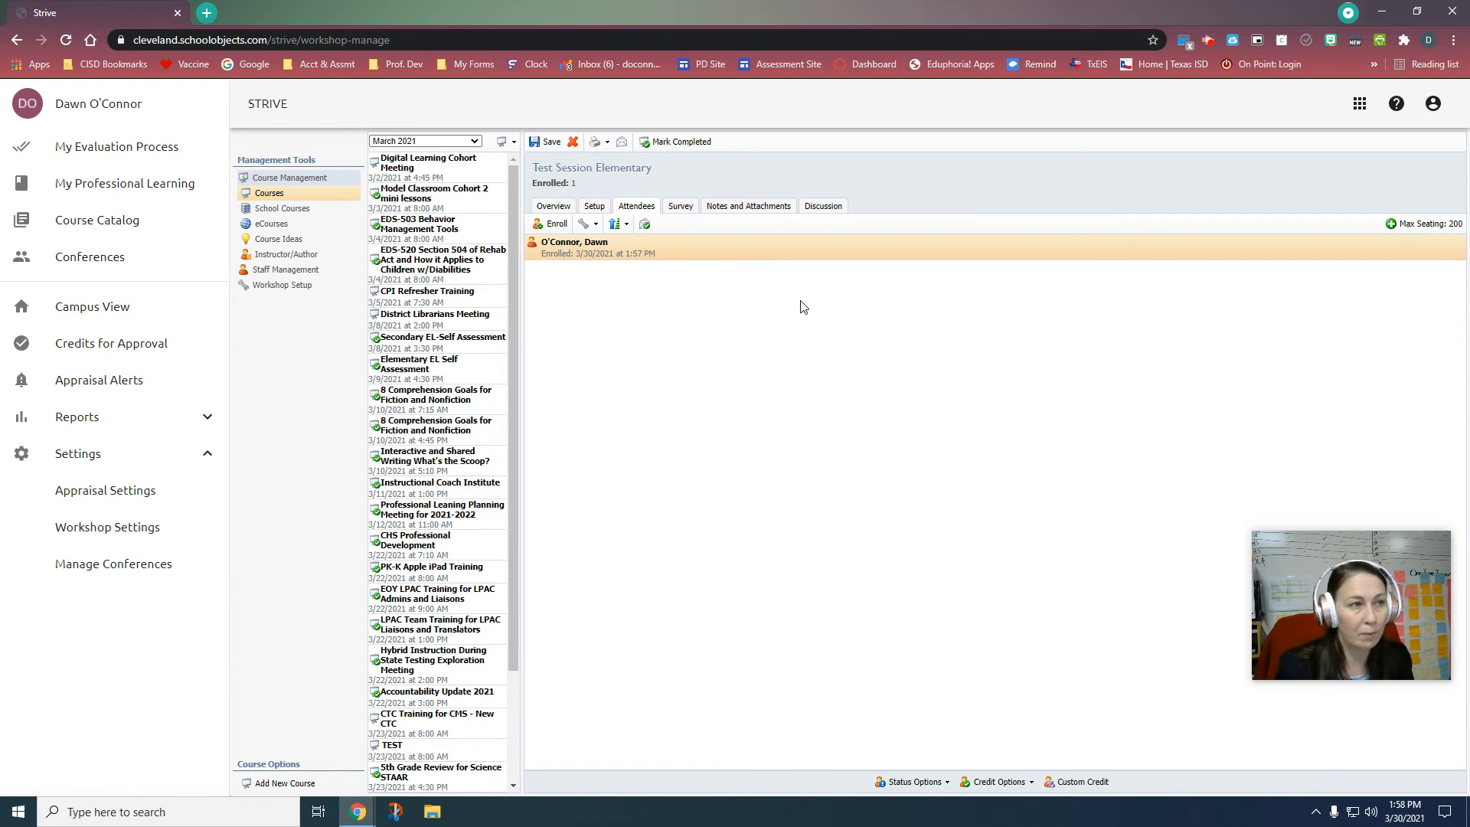
{"action": "left_click", "coordinate": [596, 227]}
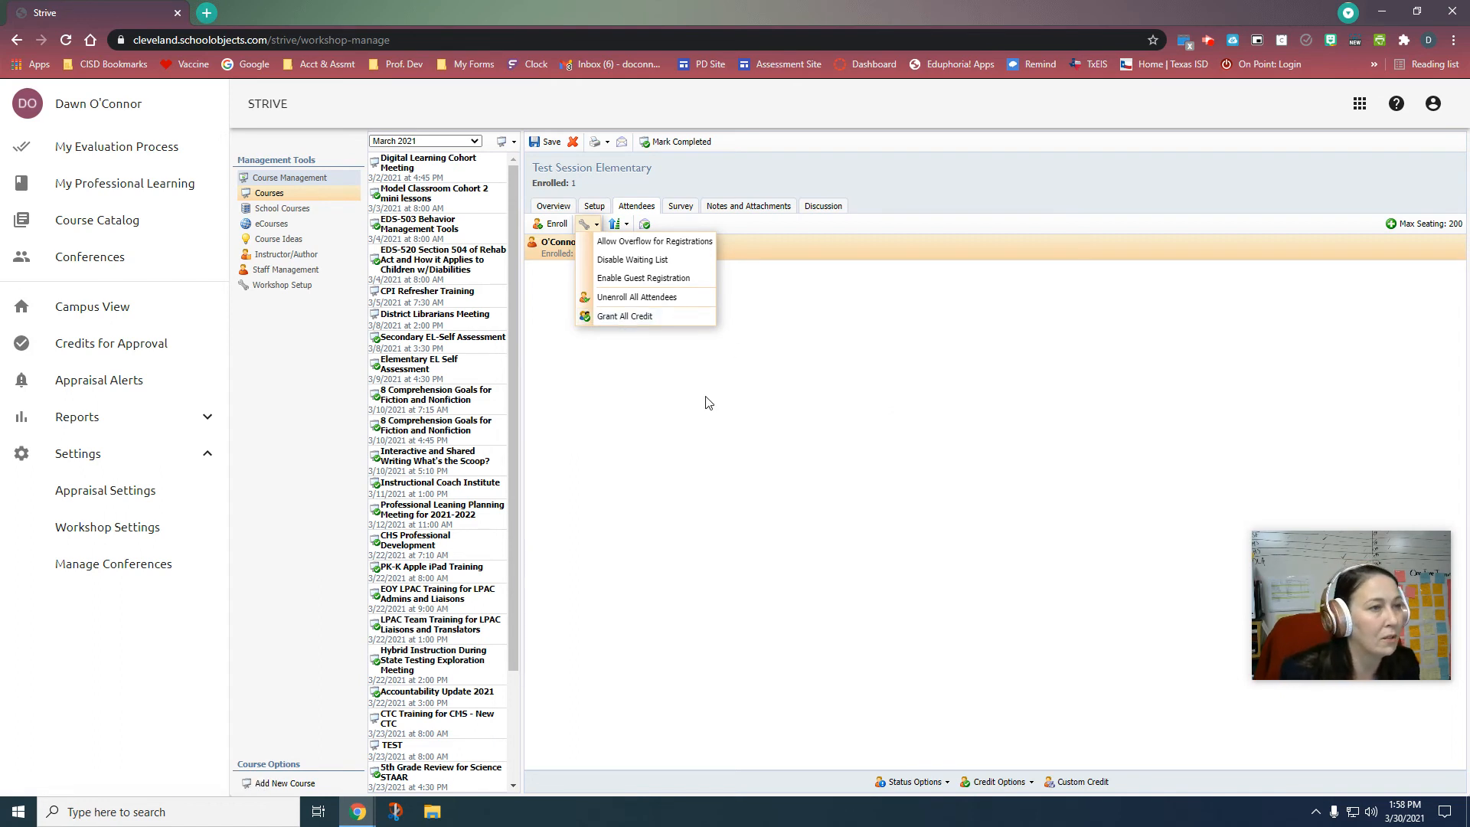
{"action": "left_click", "coordinate": [597, 407]}
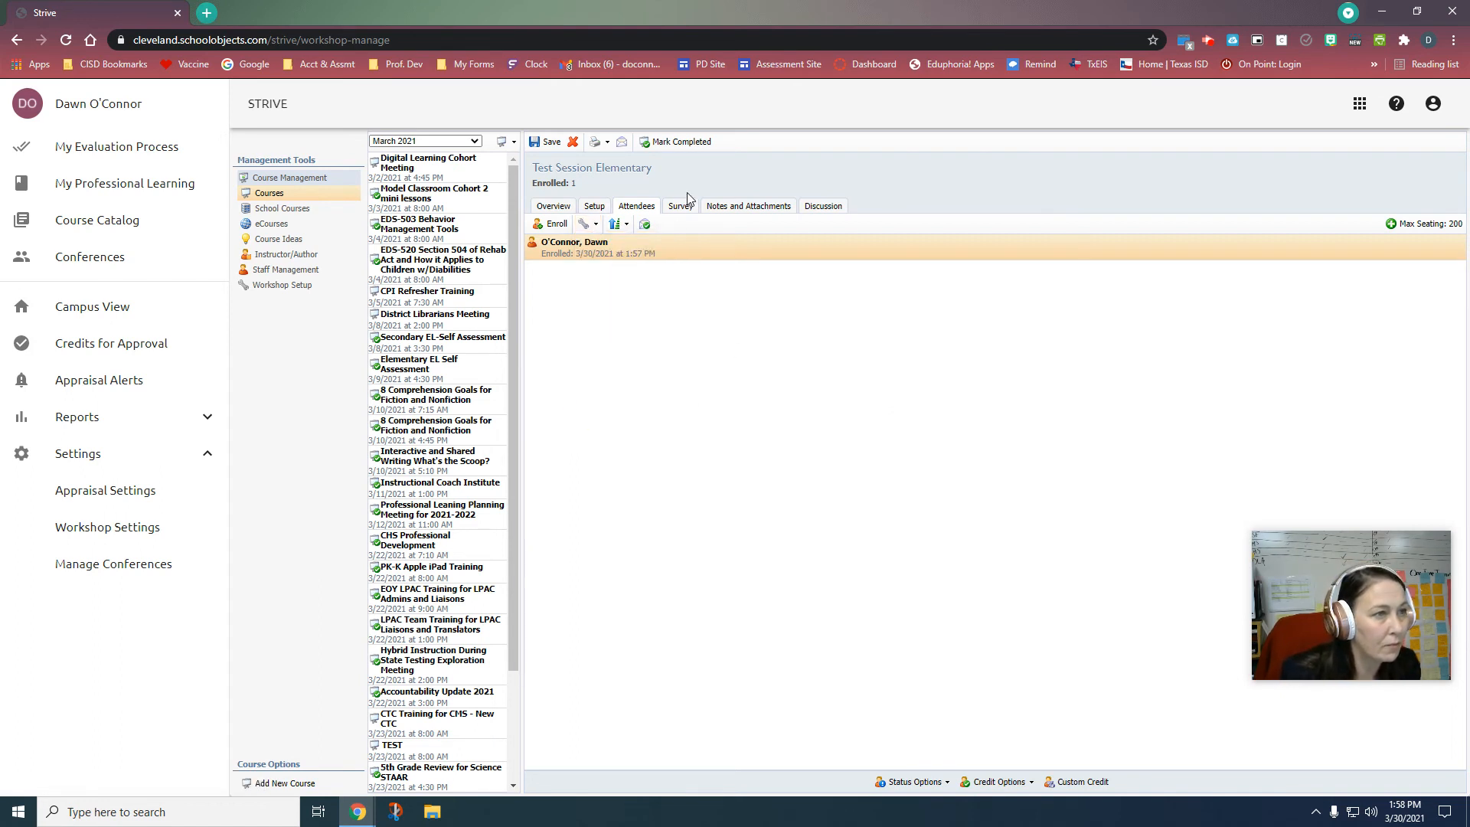
{"action": "left_click", "coordinate": [679, 207]}
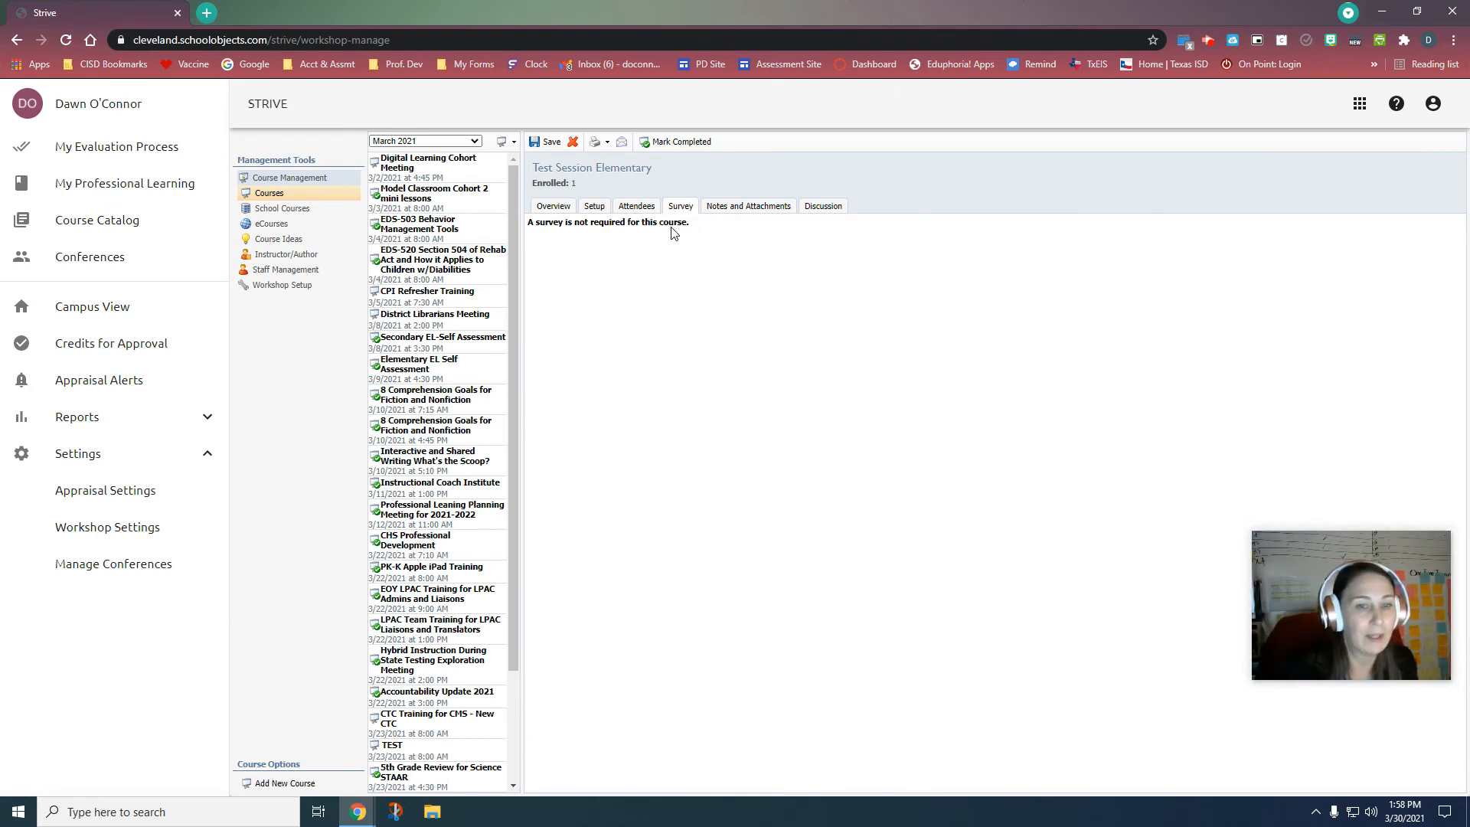
Step: Look at Notes and Attachments and Discussion, then return to the course Overview
{"action": "left_click", "coordinate": [706, 208]}
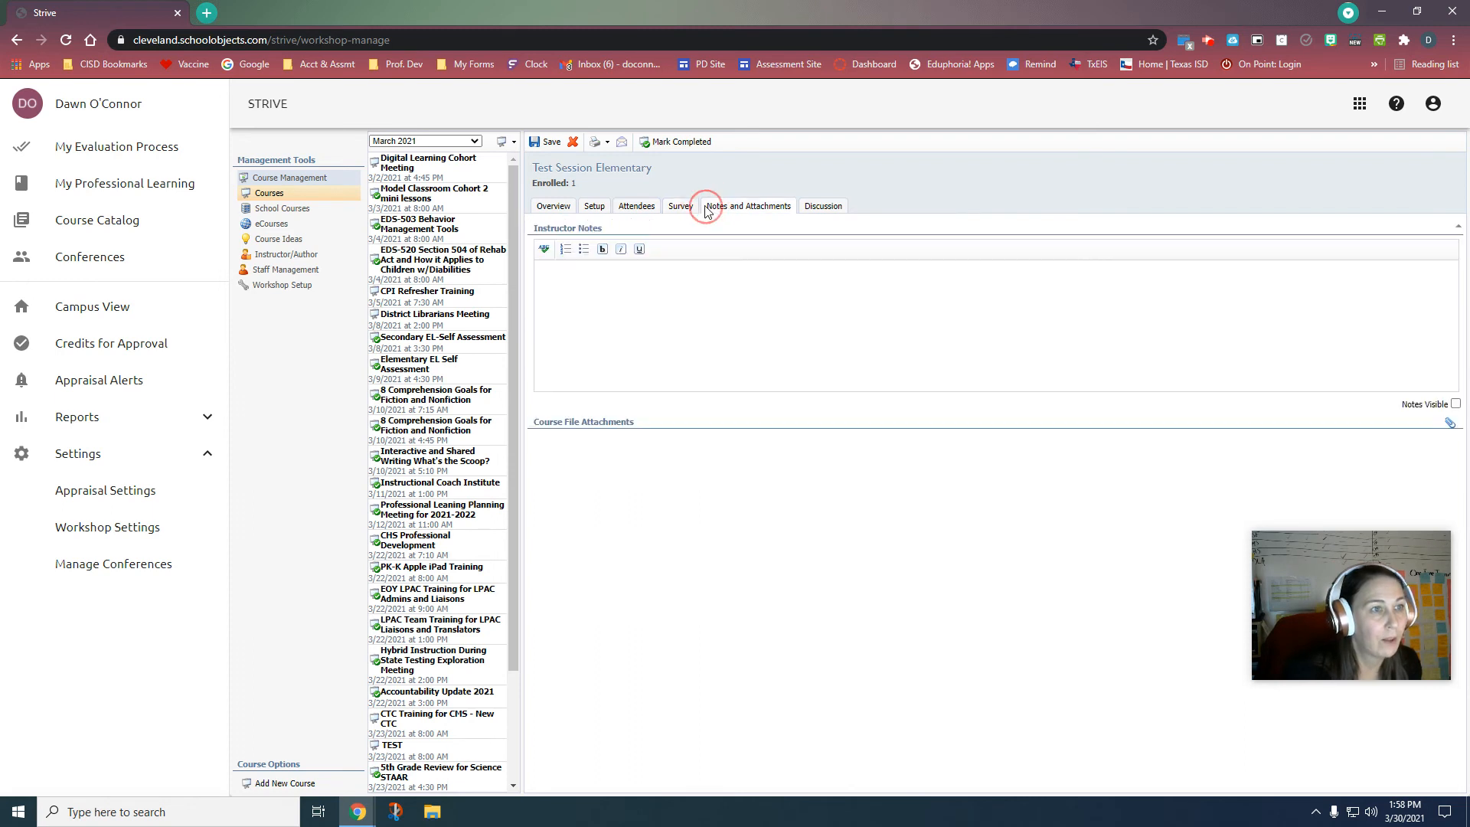
{"action": "left_click", "coordinate": [823, 207]}
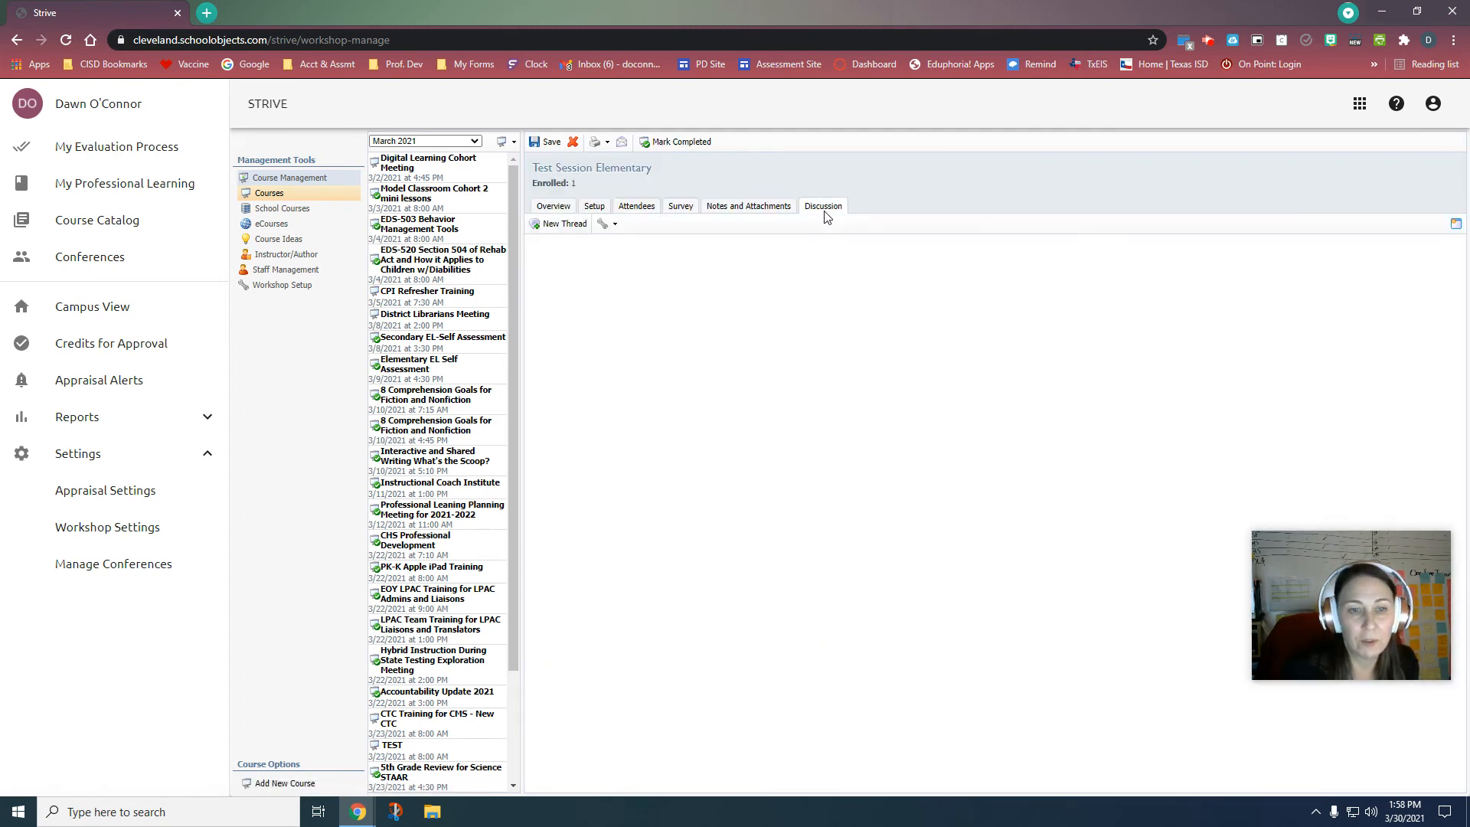
{"action": "left_click", "coordinate": [551, 208]}
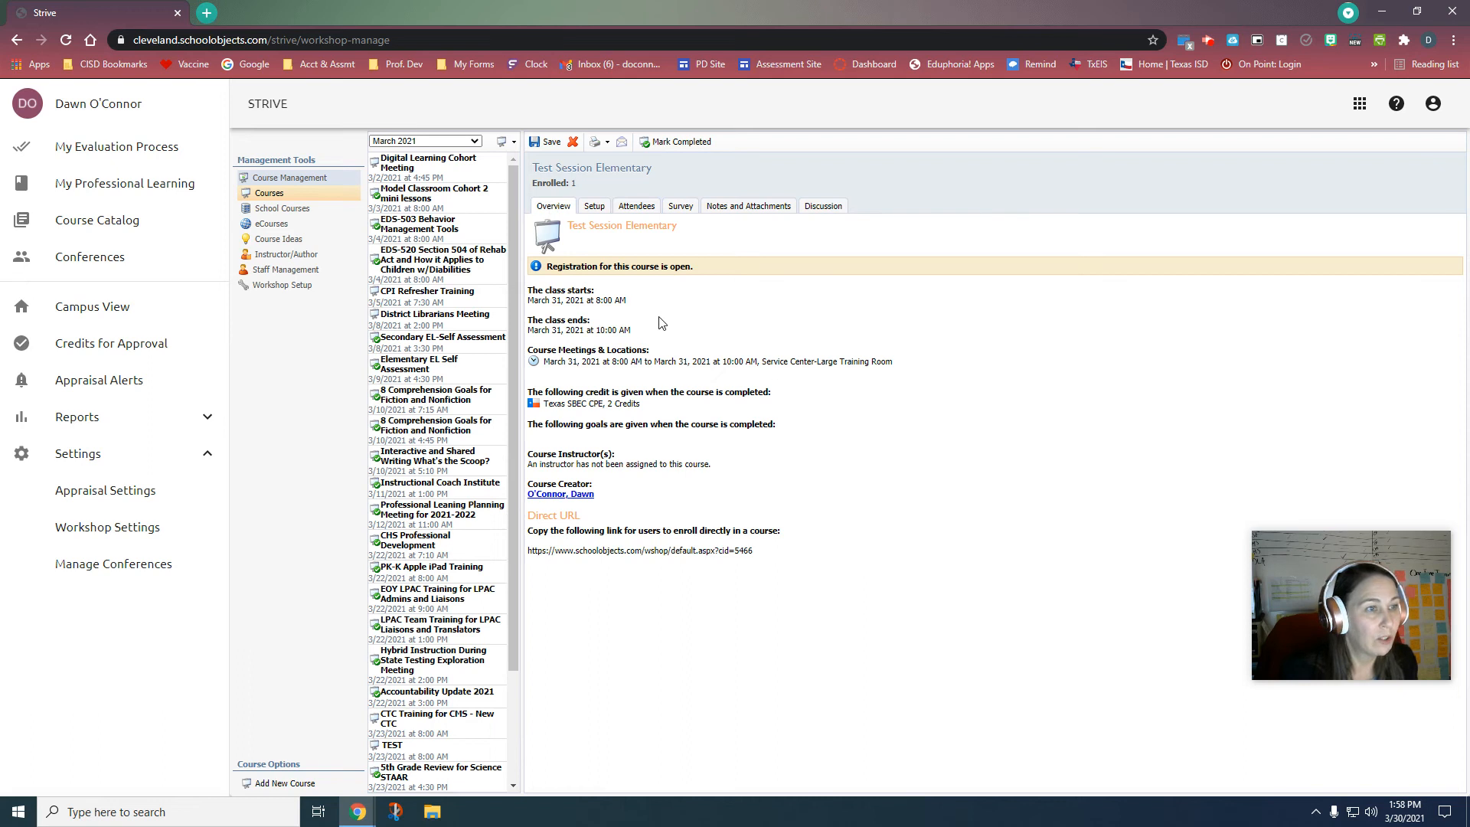
Step: Save the course and reopen Test Session Elementary from the March 2021 list
{"action": "left_click", "coordinate": [549, 144]}
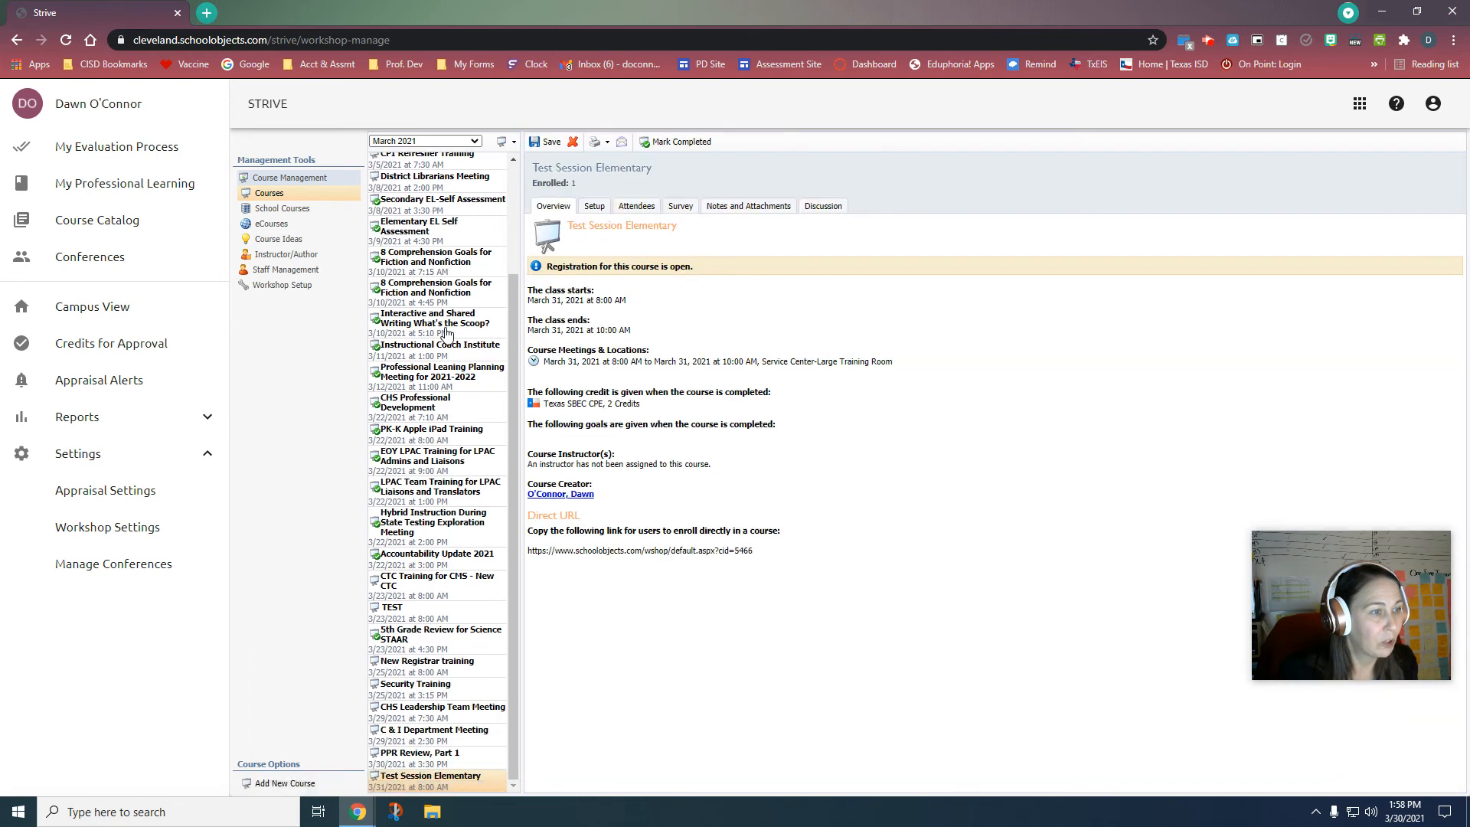
{"action": "left_click", "coordinate": [435, 141]}
{"action": "scroll", "coordinate": [428, 306], "scroll_direction": "down", "scroll_amount": 2}
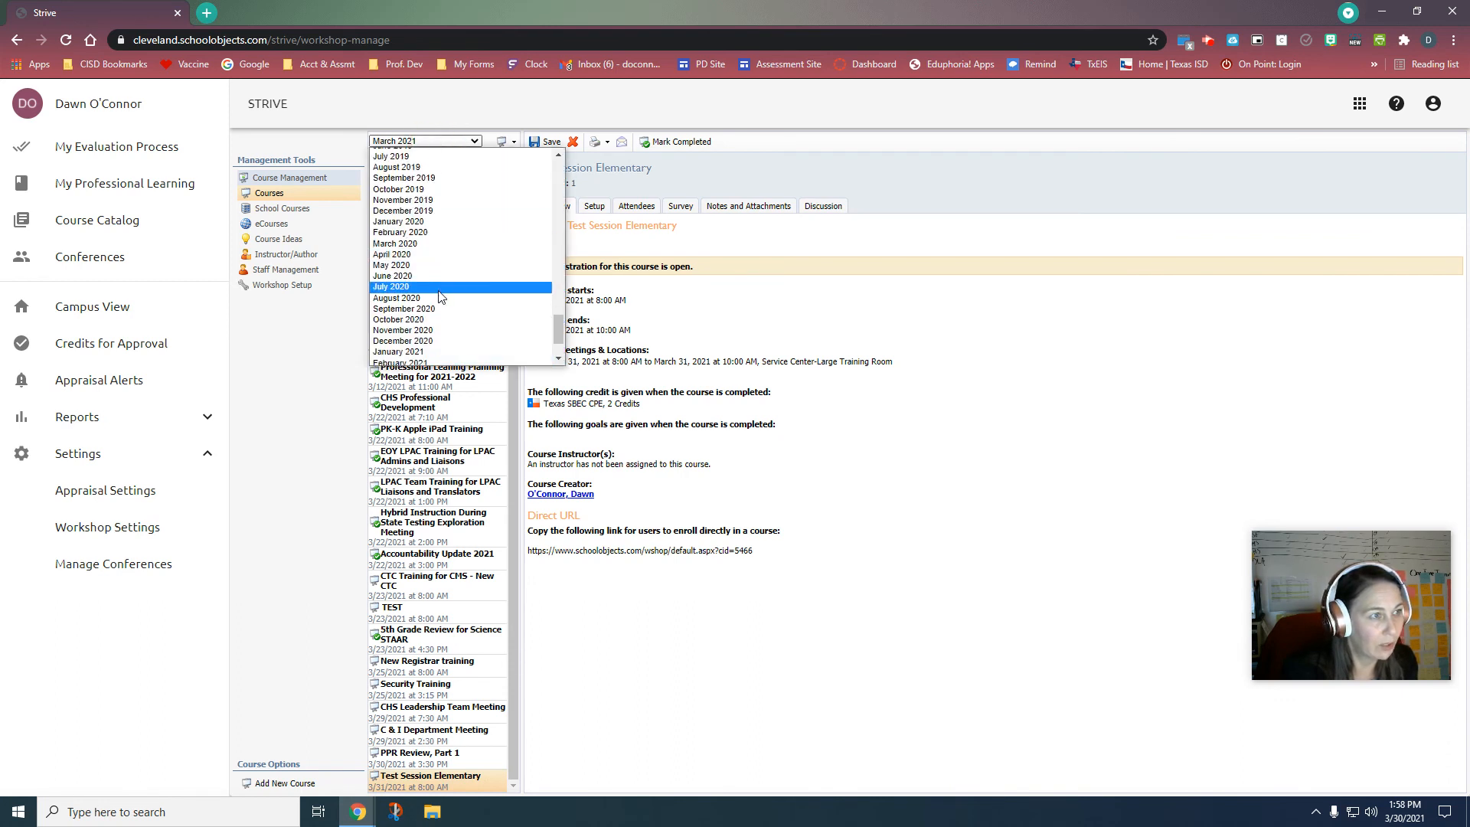
{"action": "left_click", "coordinate": [429, 316]}
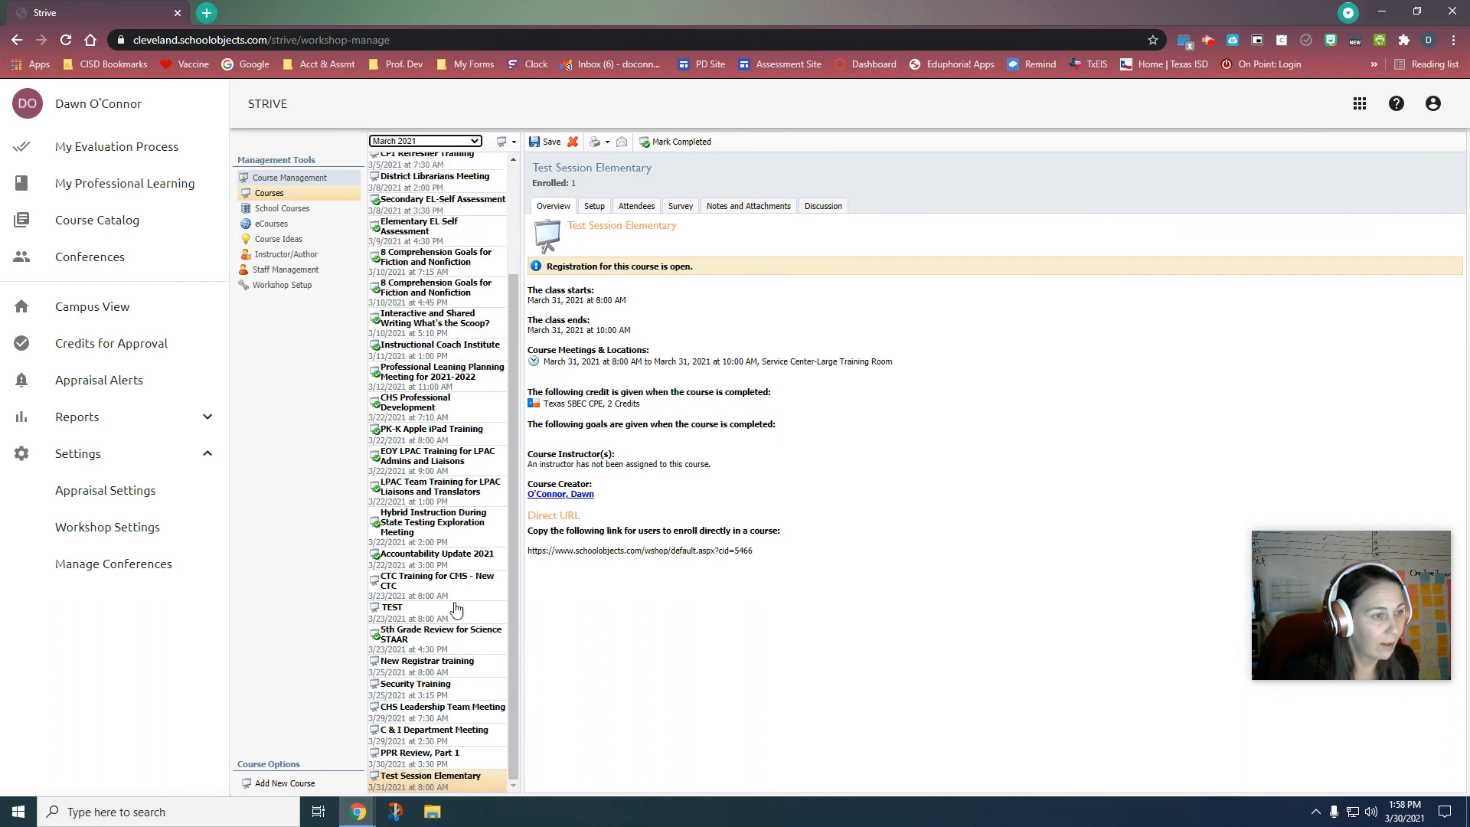
{"action": "left_click", "coordinate": [474, 782]}
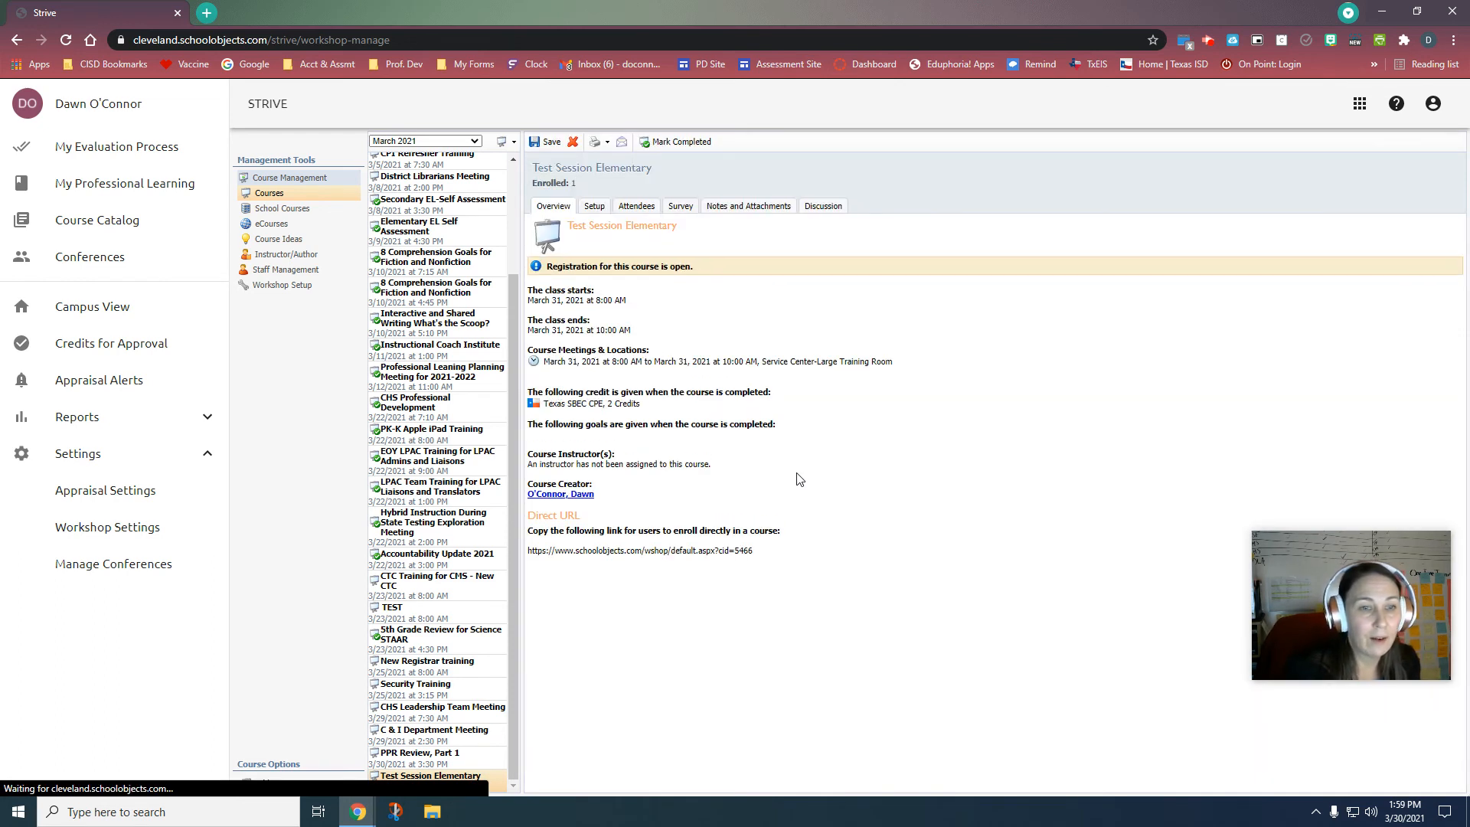
Step: Copy the whole direct enrollment URL and open a new browser tab
{"action": "double_click", "coordinate": [743, 550]}
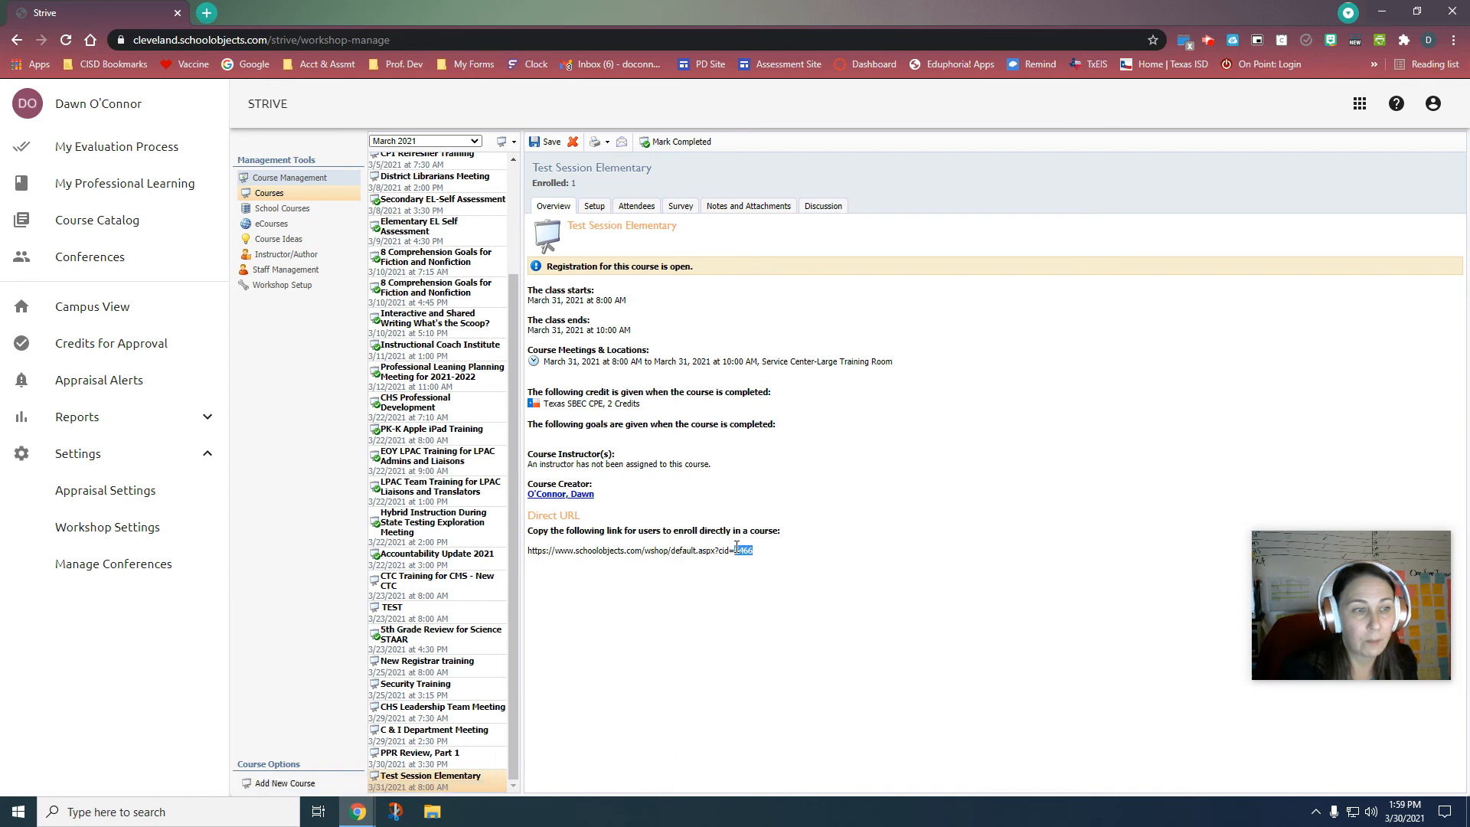
{"action": "left_click", "coordinate": [856, 573]}
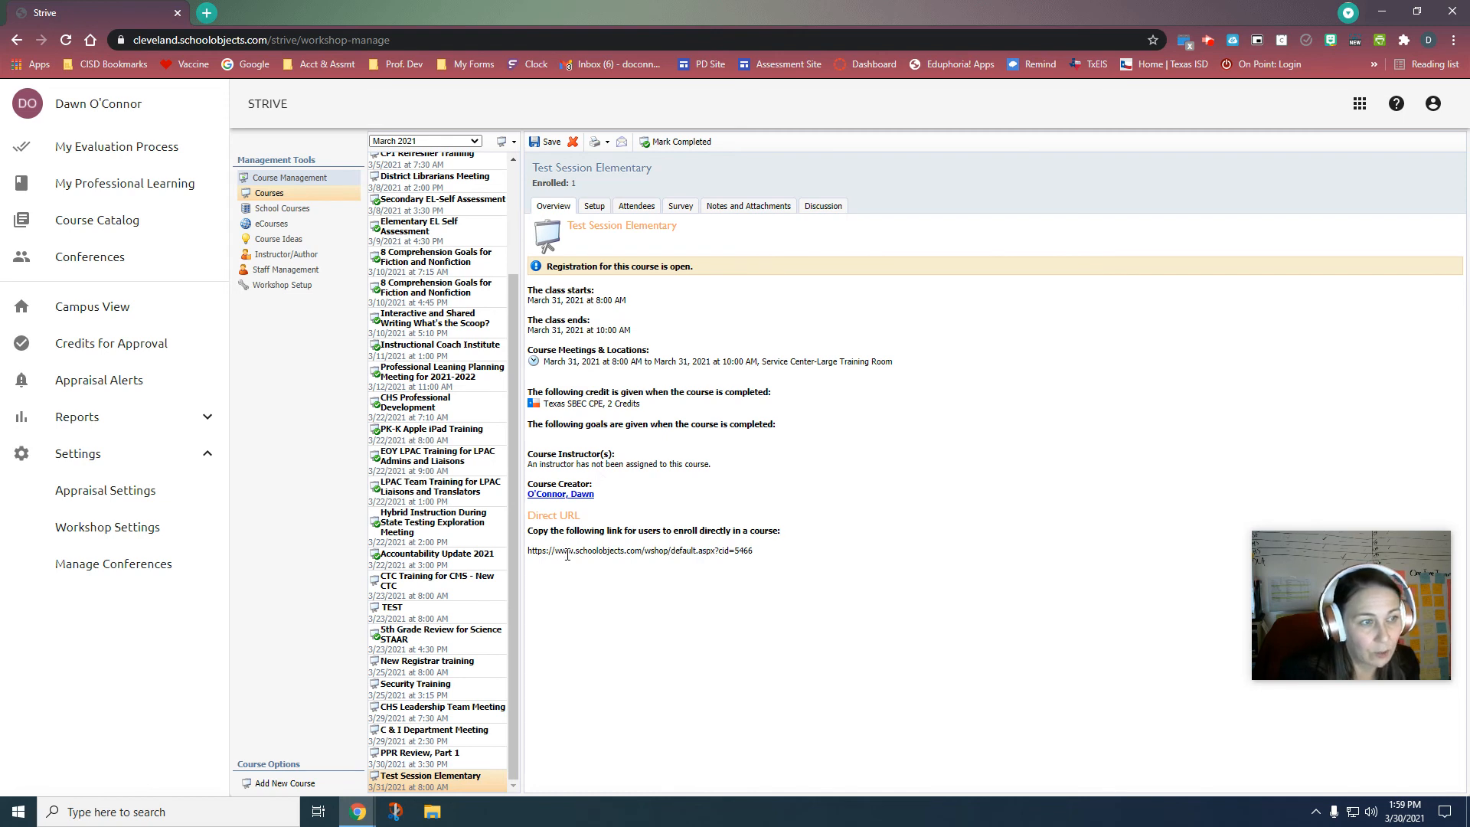
{"action": "left_click_drag", "start_coordinate": [752, 563], "coordinate": [526, 552]}
{"action": "key", "text": "ctrl+c"}
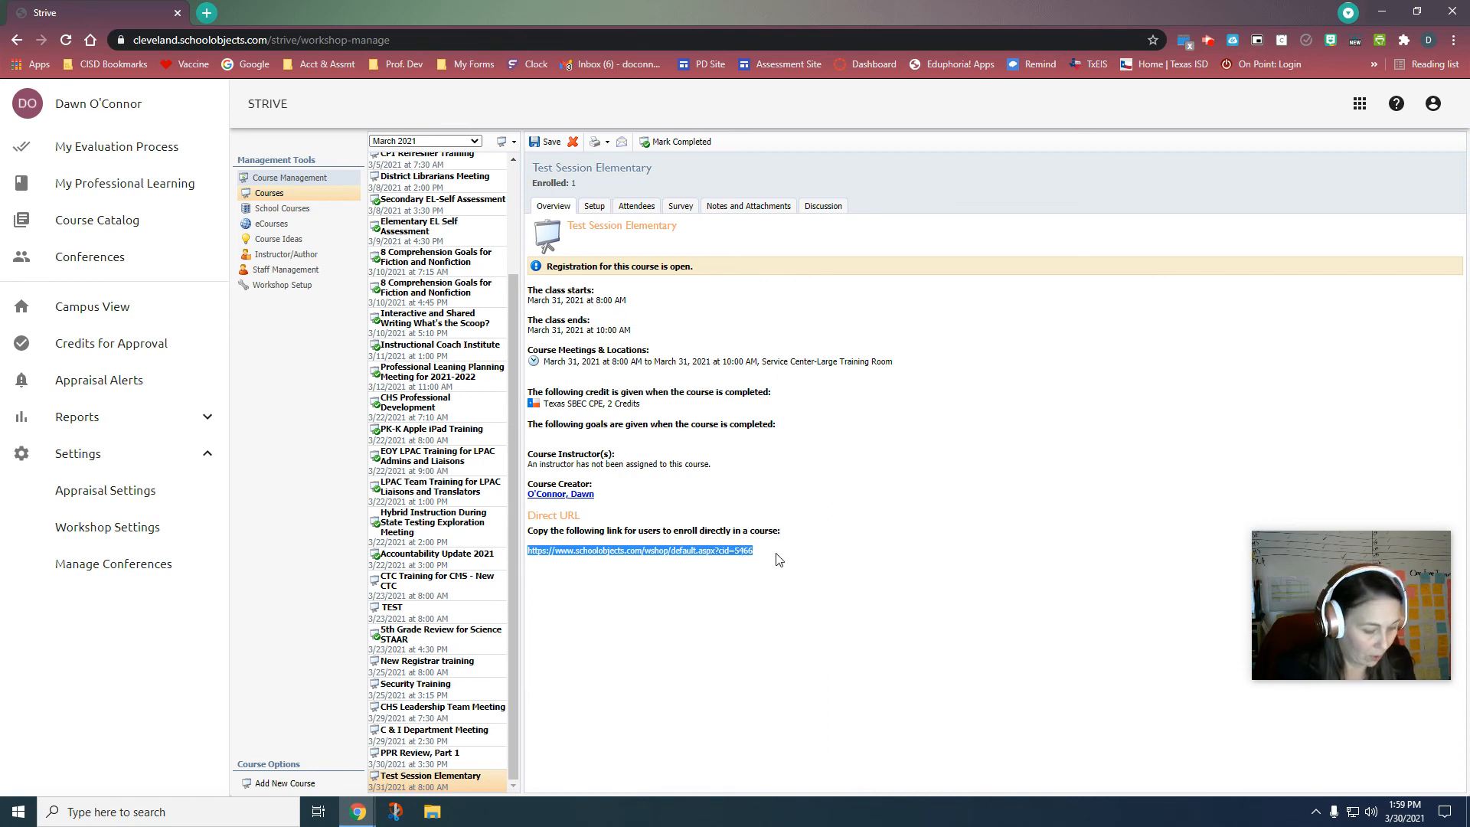
{"action": "left_click", "coordinate": [206, 12]}
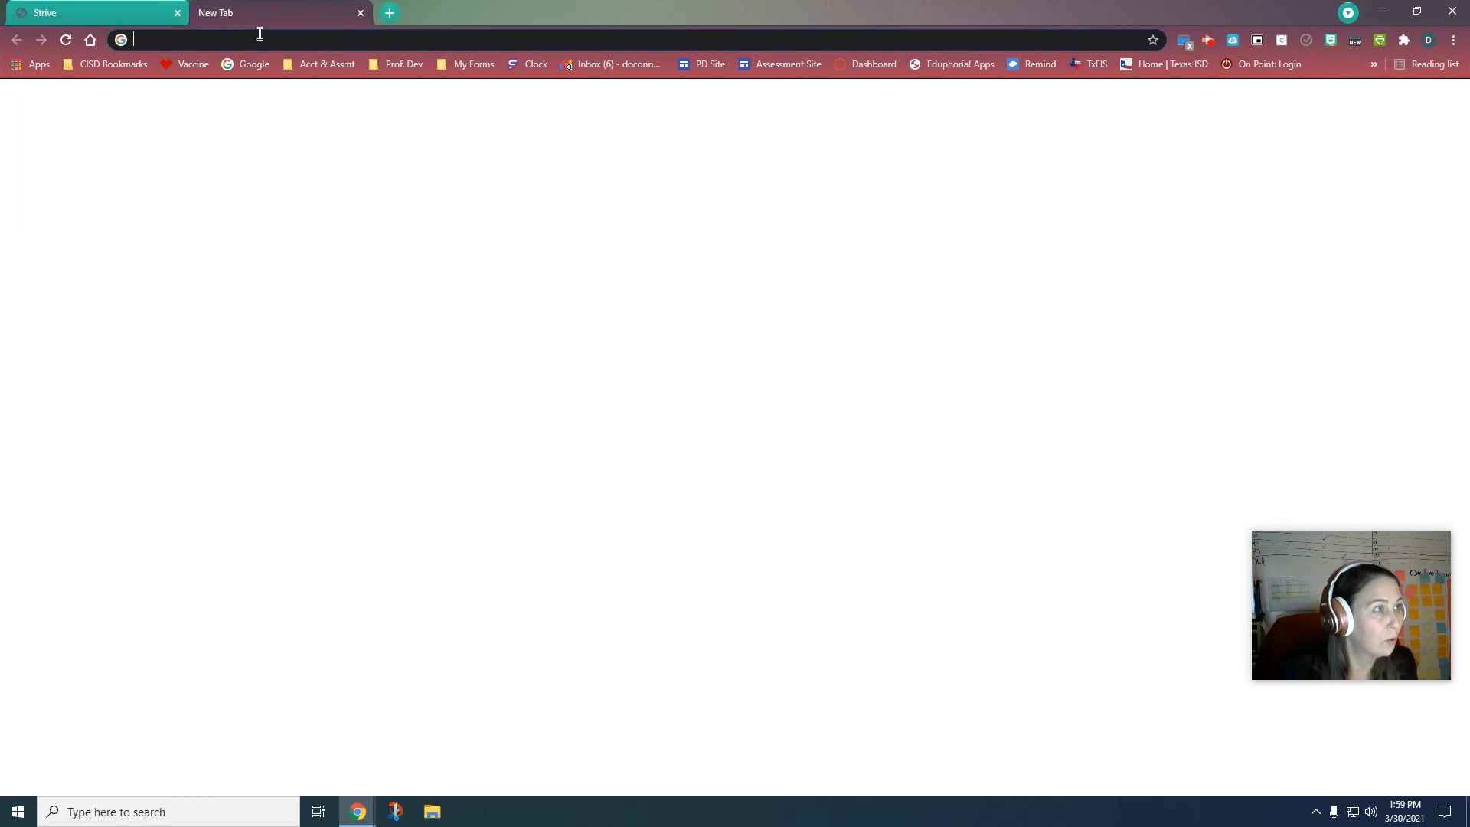
Step: Load the pasted direct enrollment URL and sign in to reach the Test Session Elementary page
{"action": "key", "text": "ctrl+v"}
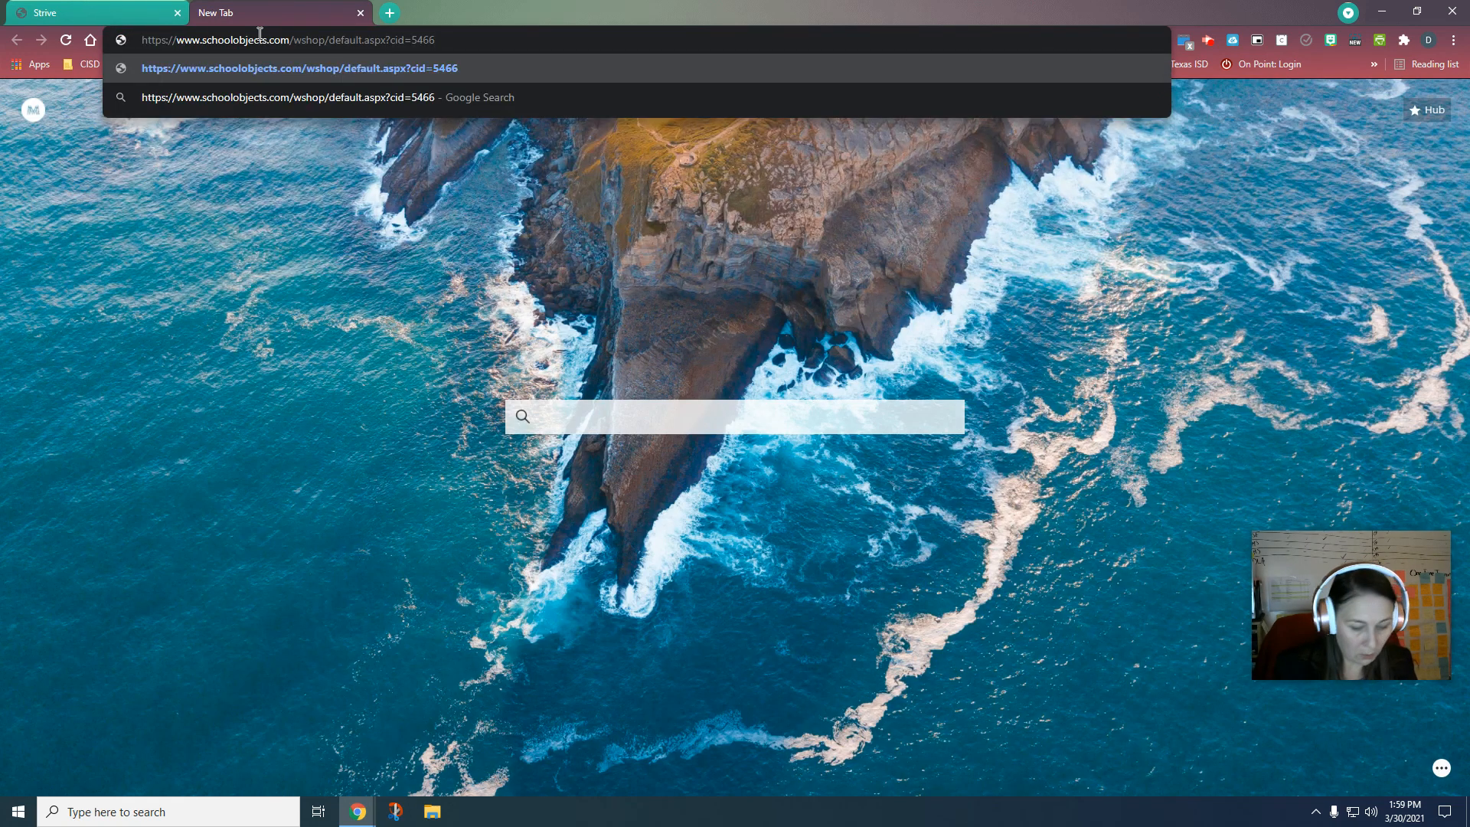
{"action": "key", "text": "Return"}
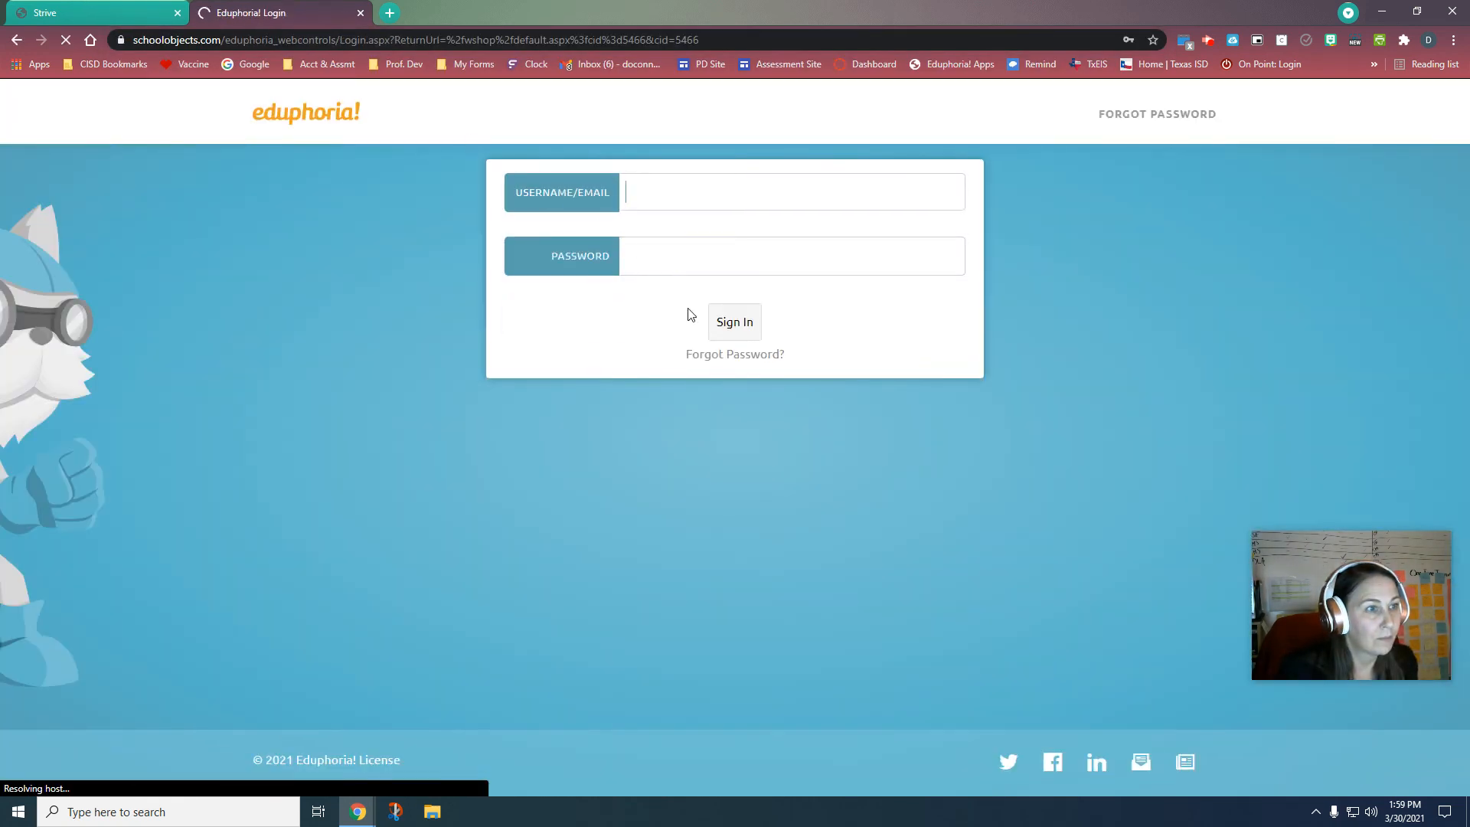
{"action": "left_click", "coordinate": [735, 322]}
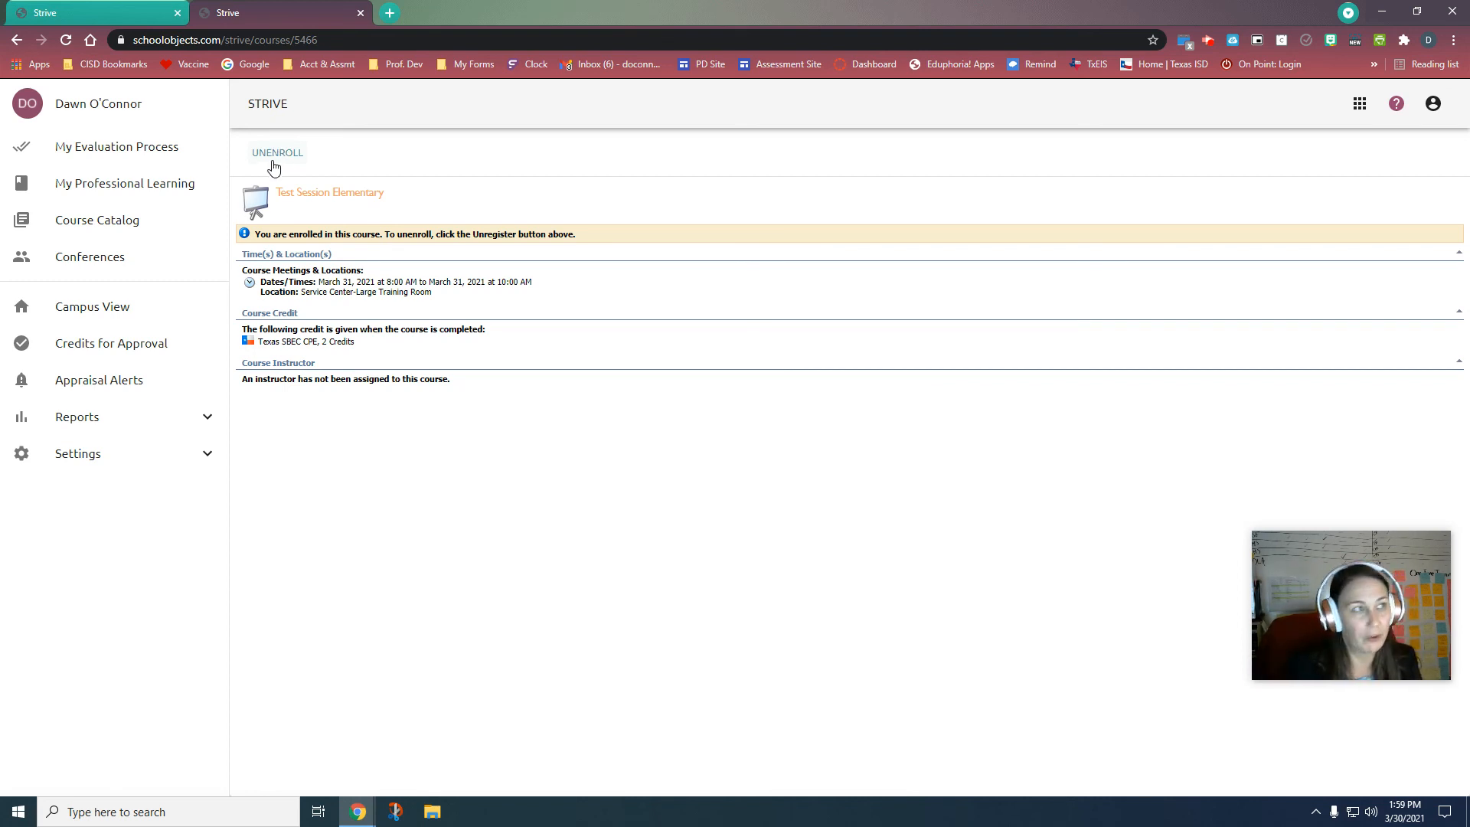
Step: Close the enrollment test tab to return to the Test Session Elementary overview showing 1 enrolled
{"action": "left_click", "coordinate": [360, 13]}
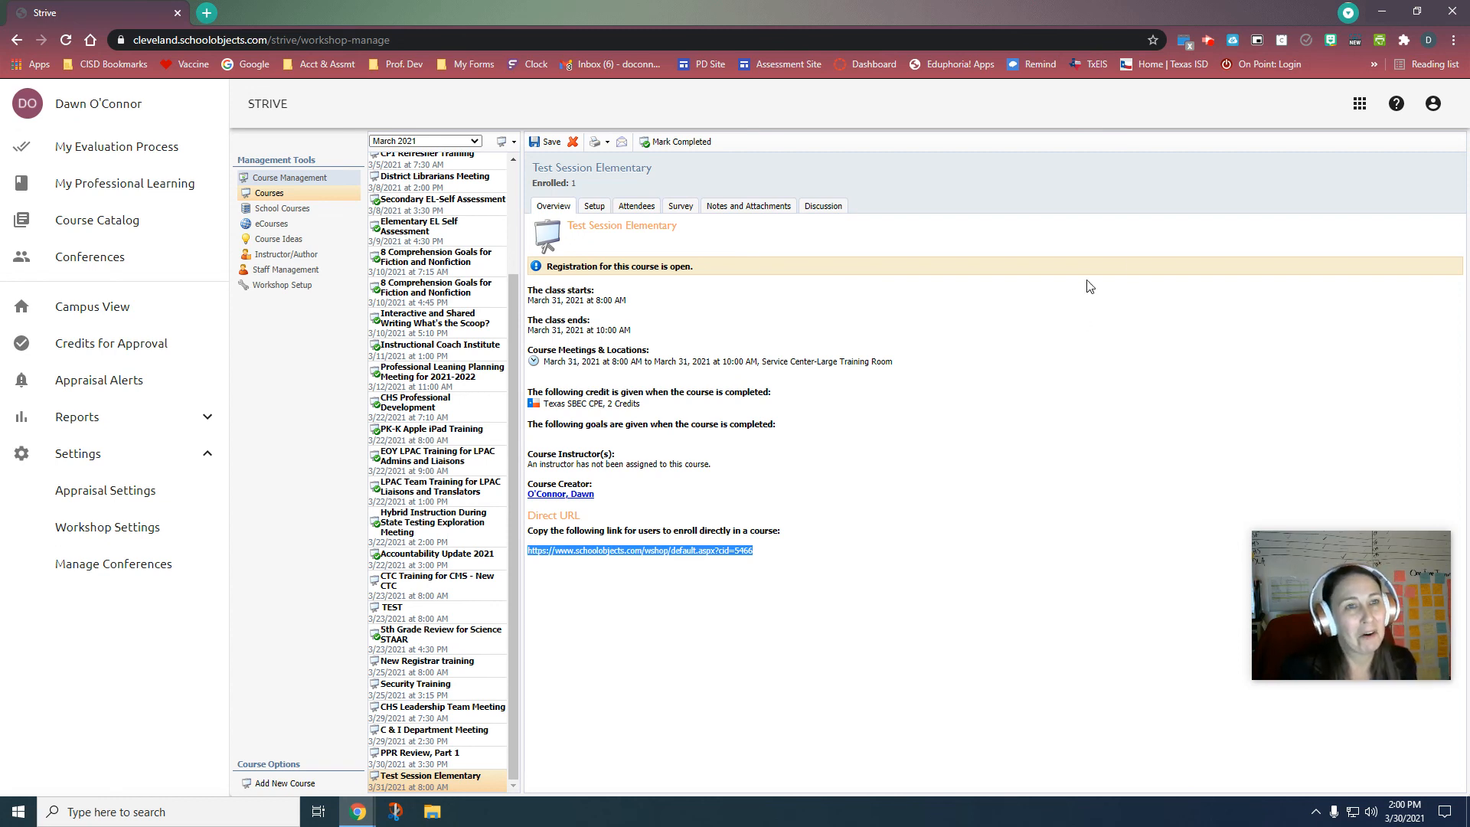
{"action": "left_click", "coordinate": [1207, 36]}
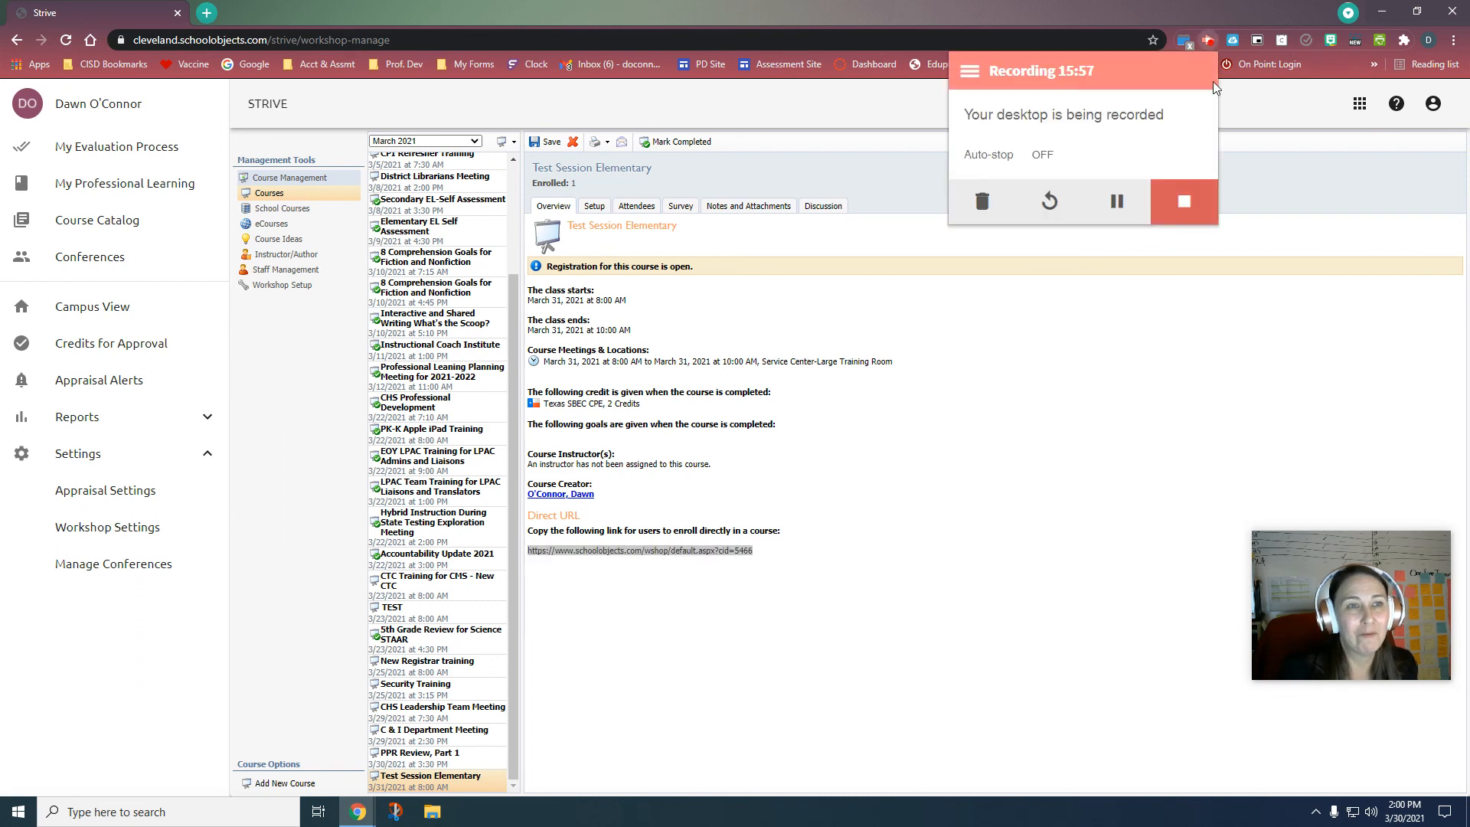